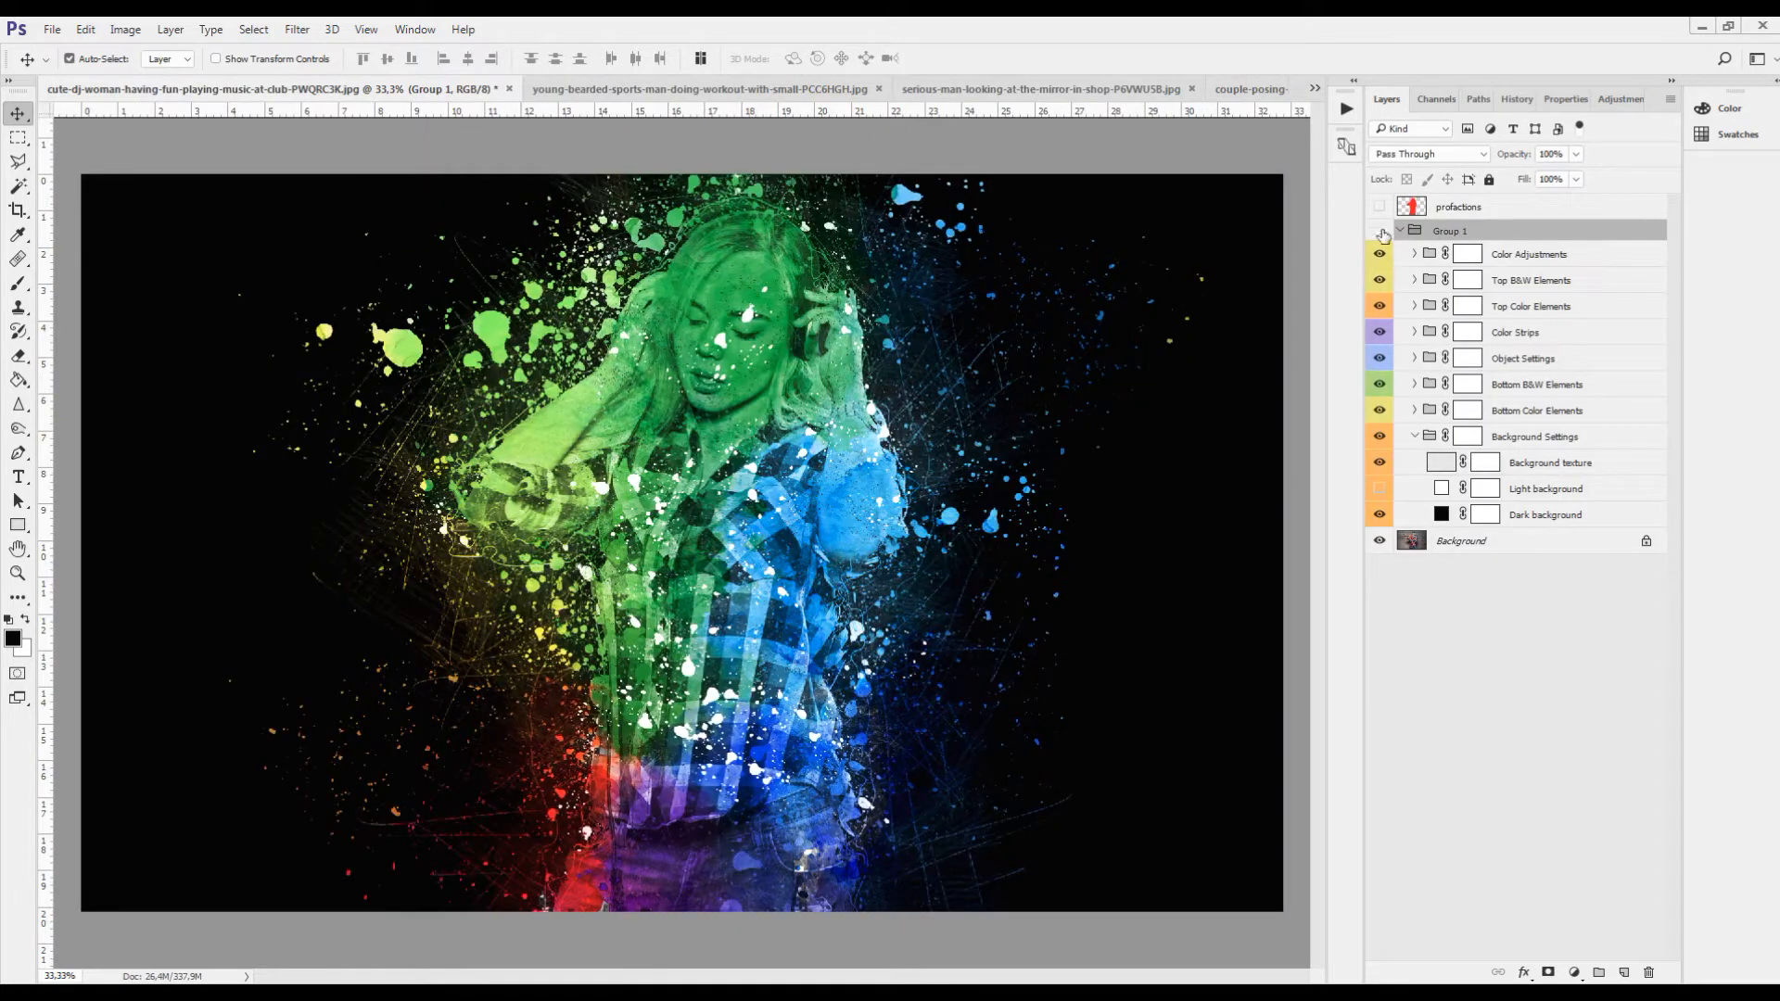
- Toggle the visibility of Group 1 to compare the finished effect with the original photo
left_click(1380, 232)
left_click(1381, 232)
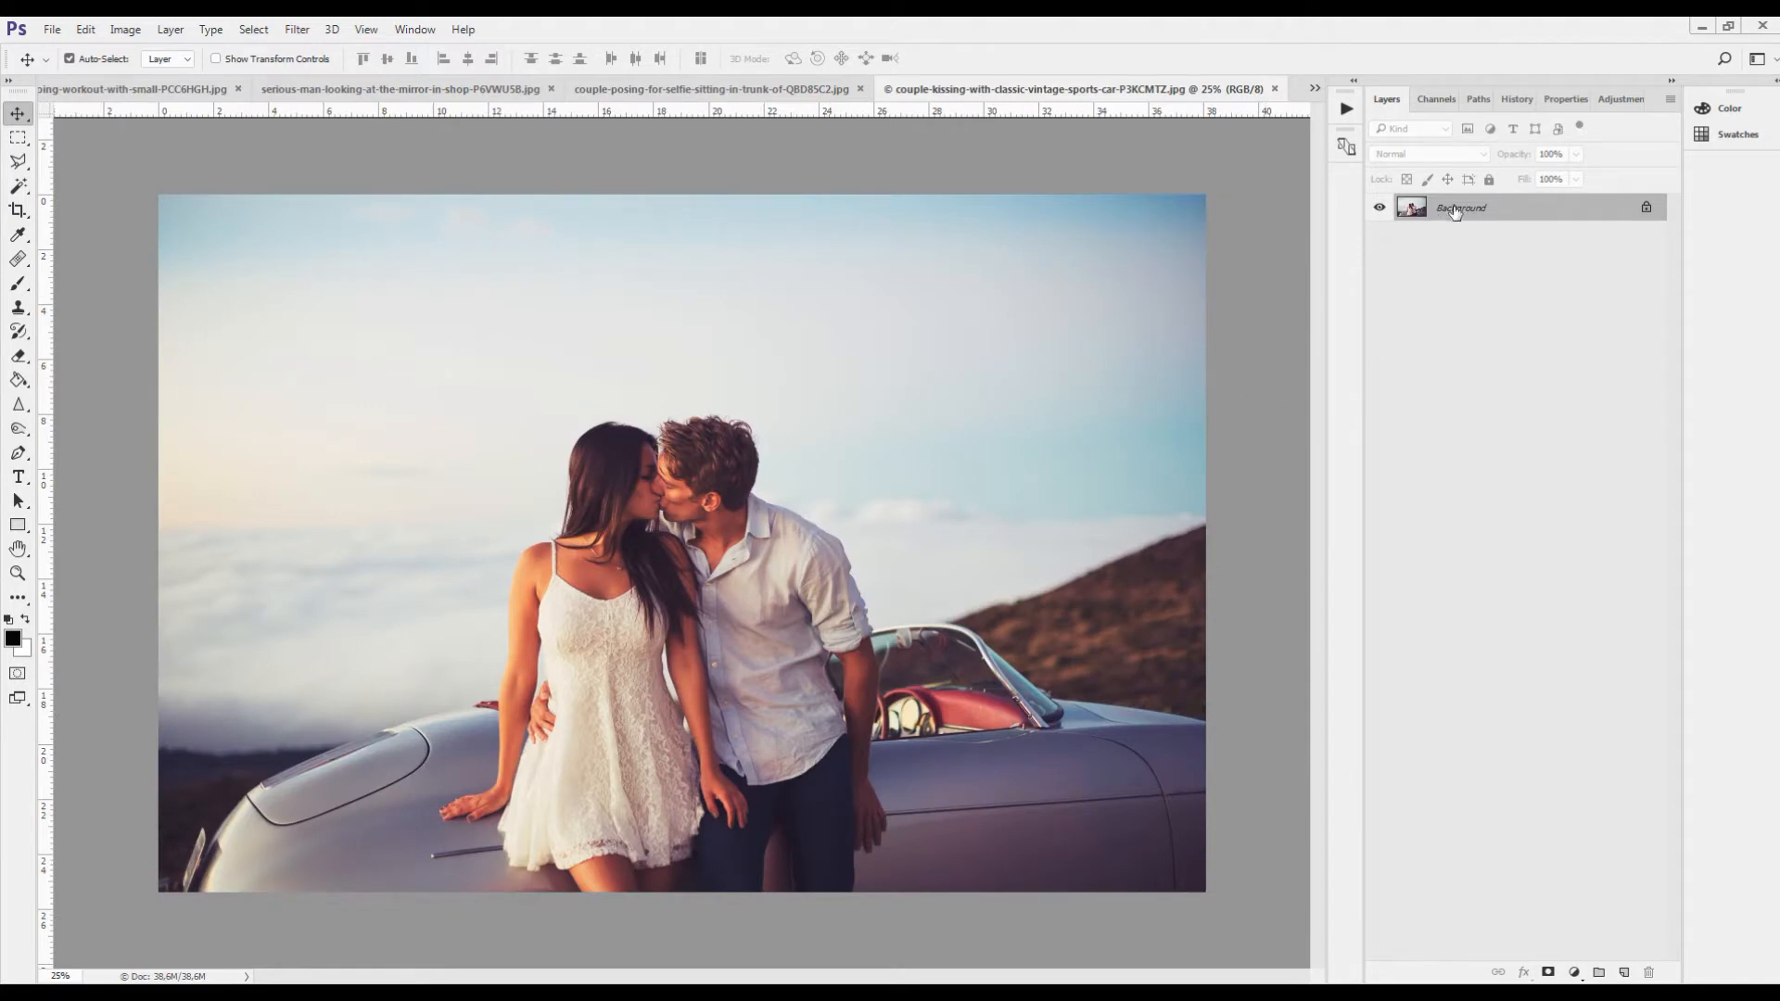
- Make sure the Layers panel options have Add "copy" to Copied Layers and Groups enabled
left_click(1669, 99)
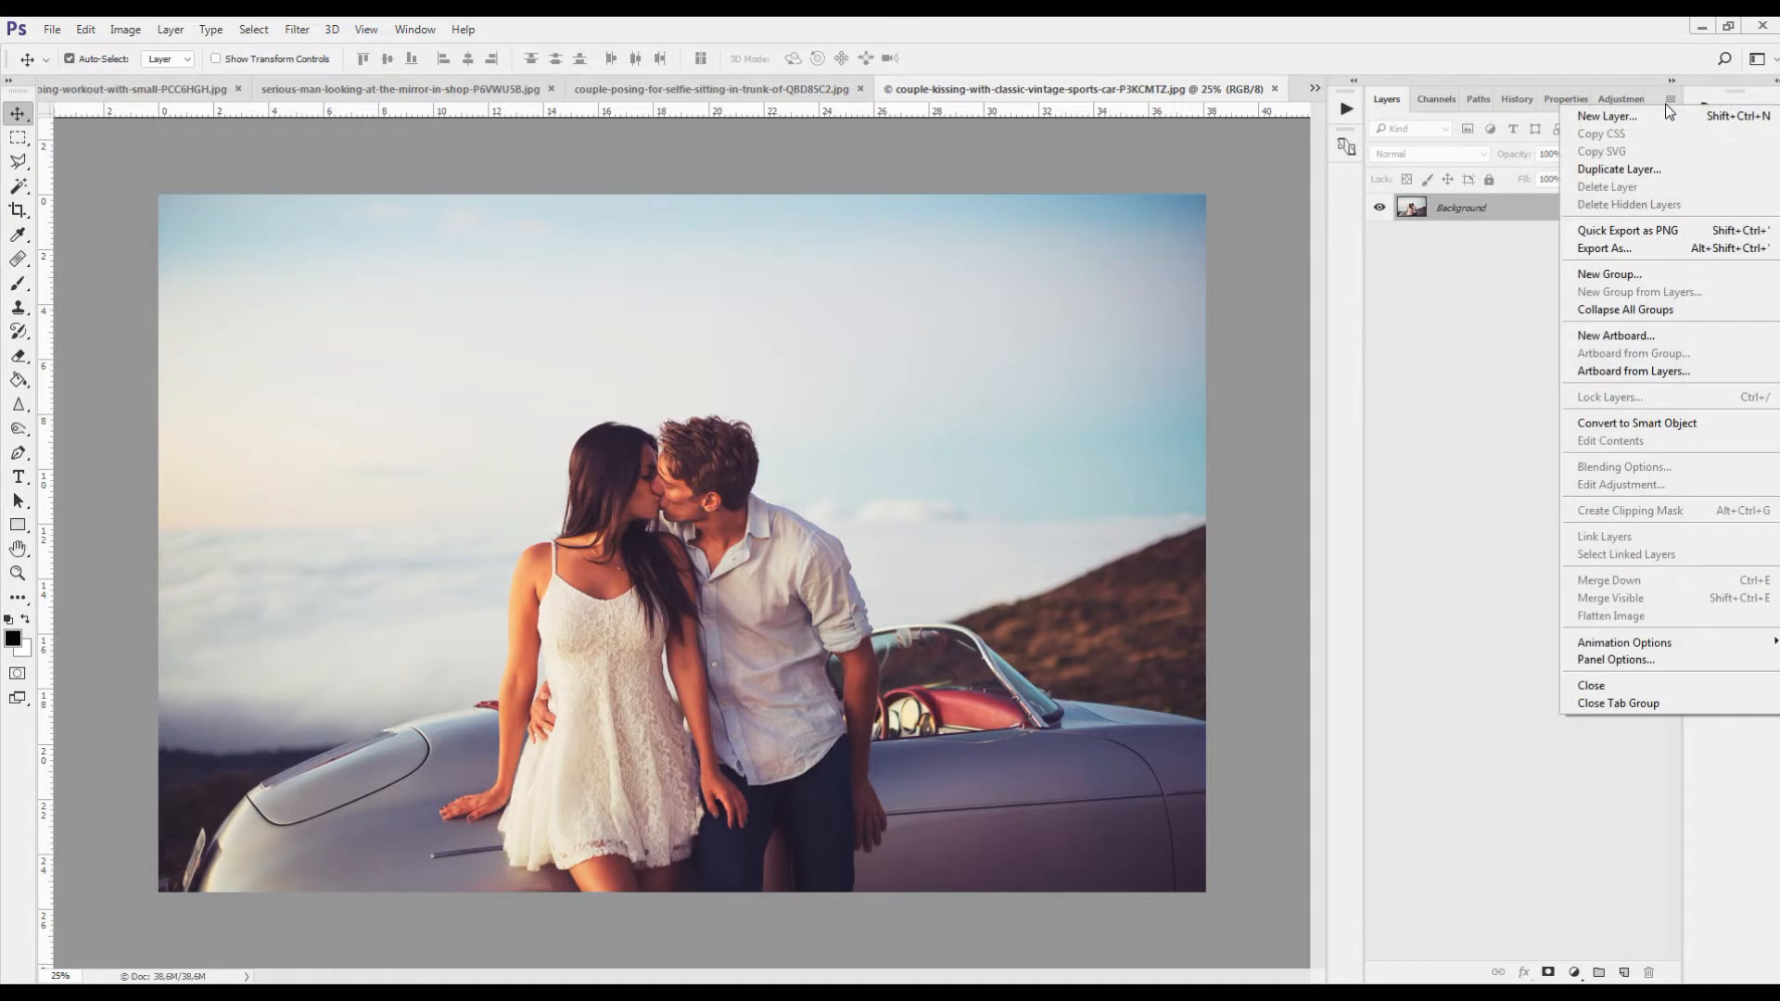
left_click(1599, 658)
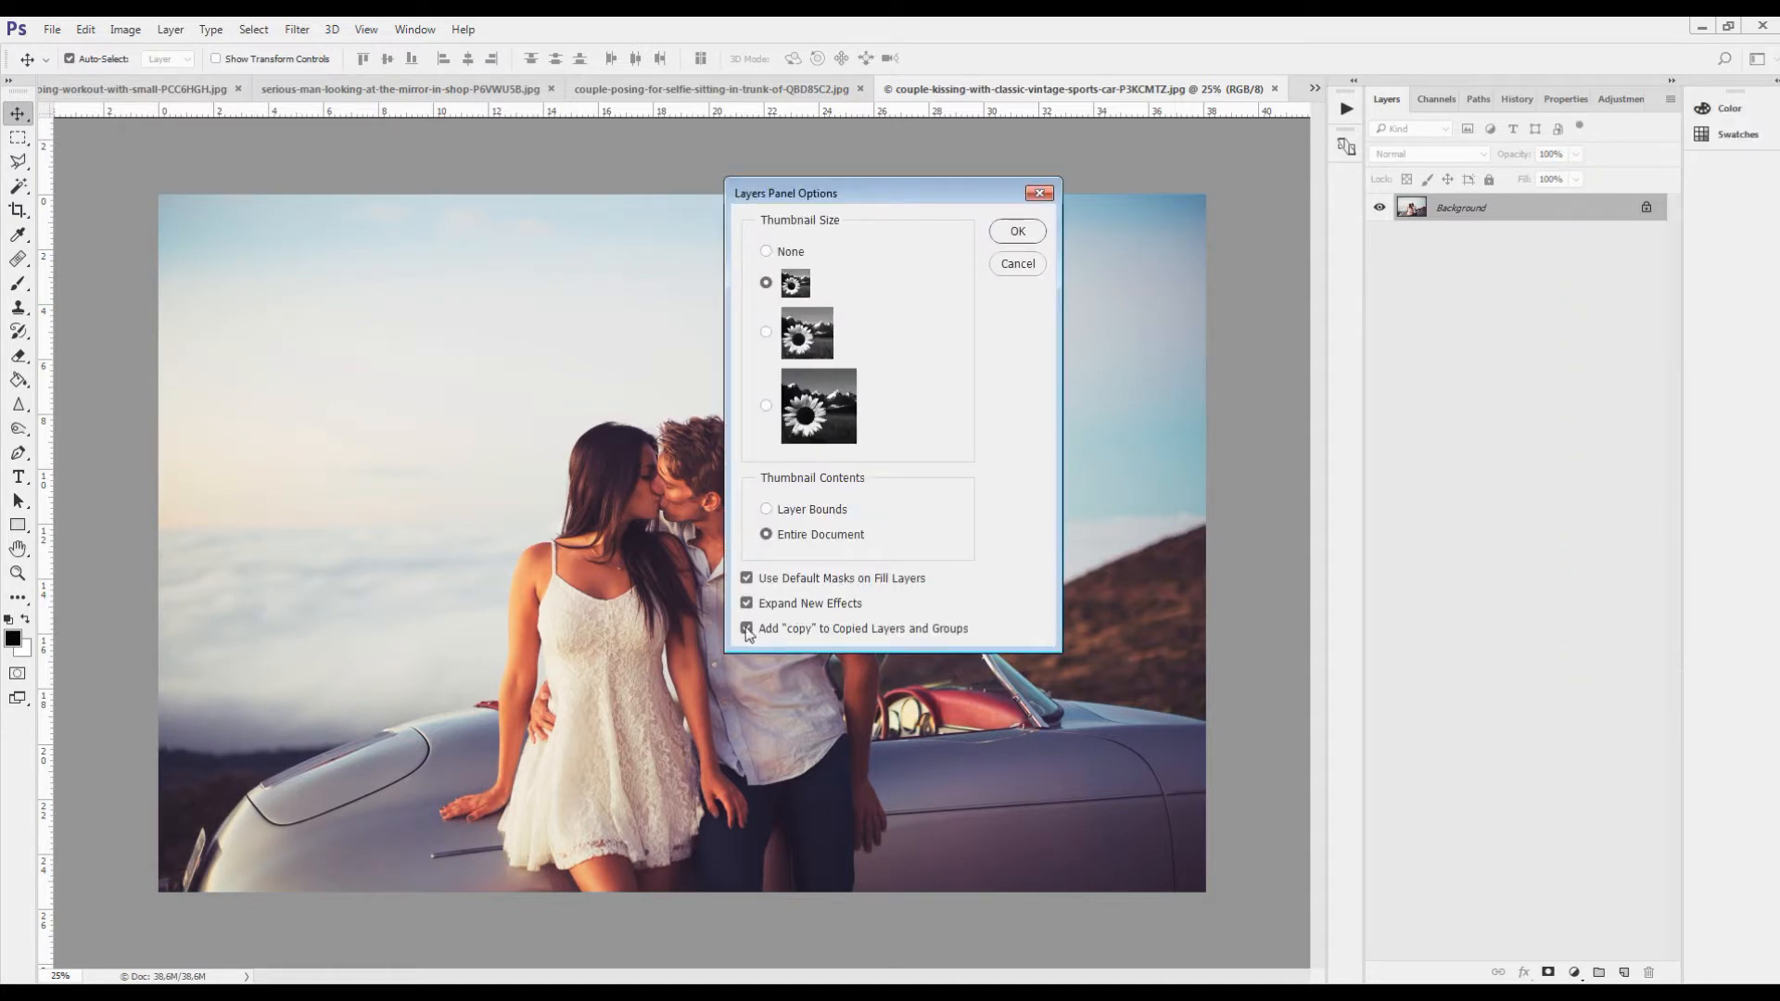
left_click(747, 631)
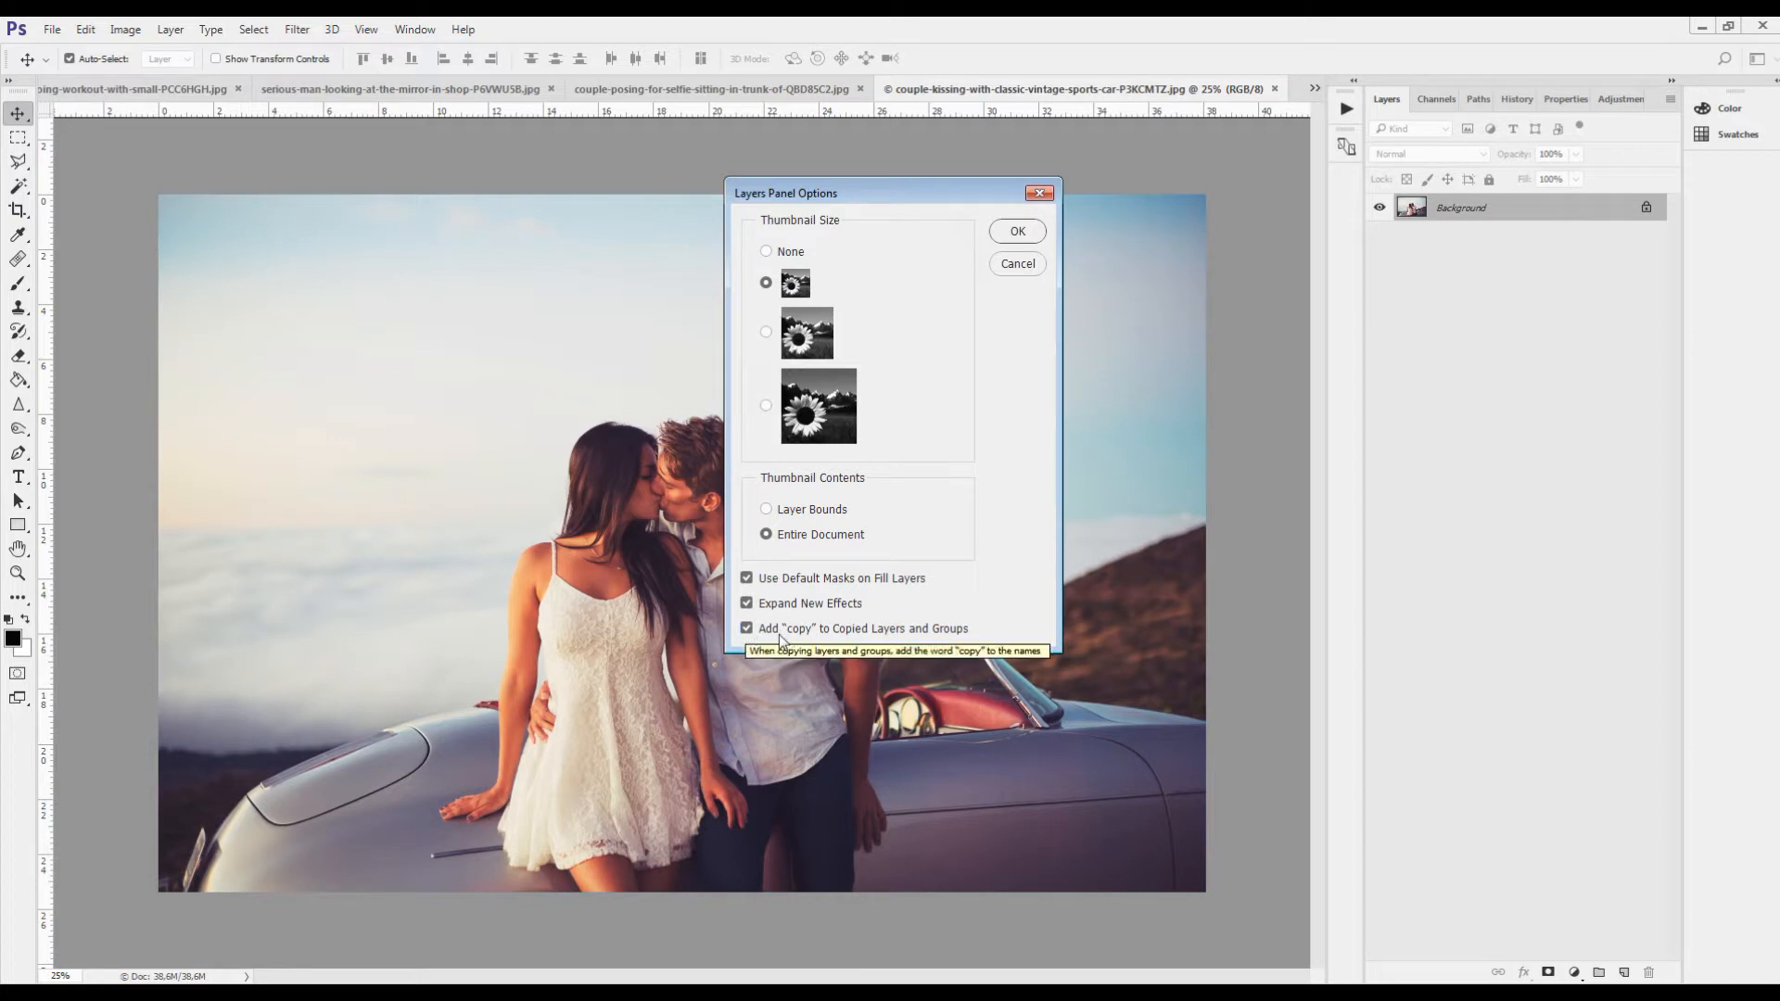
left_click(1013, 235)
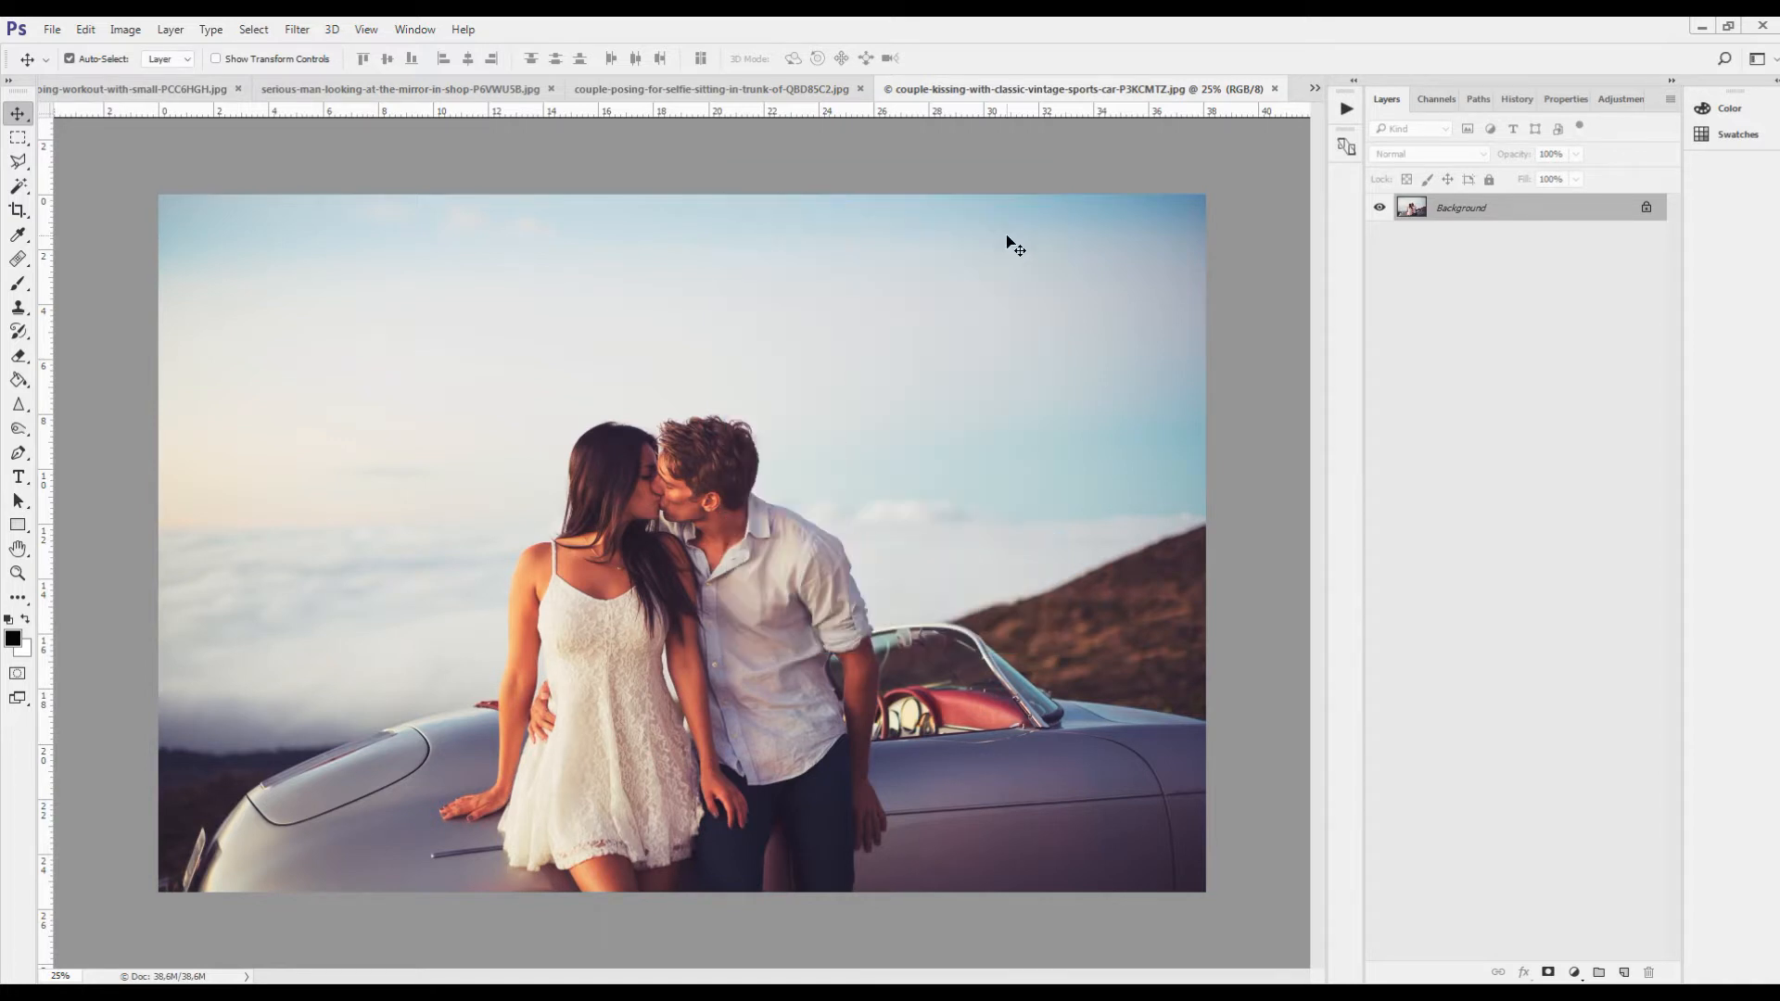
- Check the couple photo's colour mode and view its image size in pixels without resizing it
left_click(127, 30)
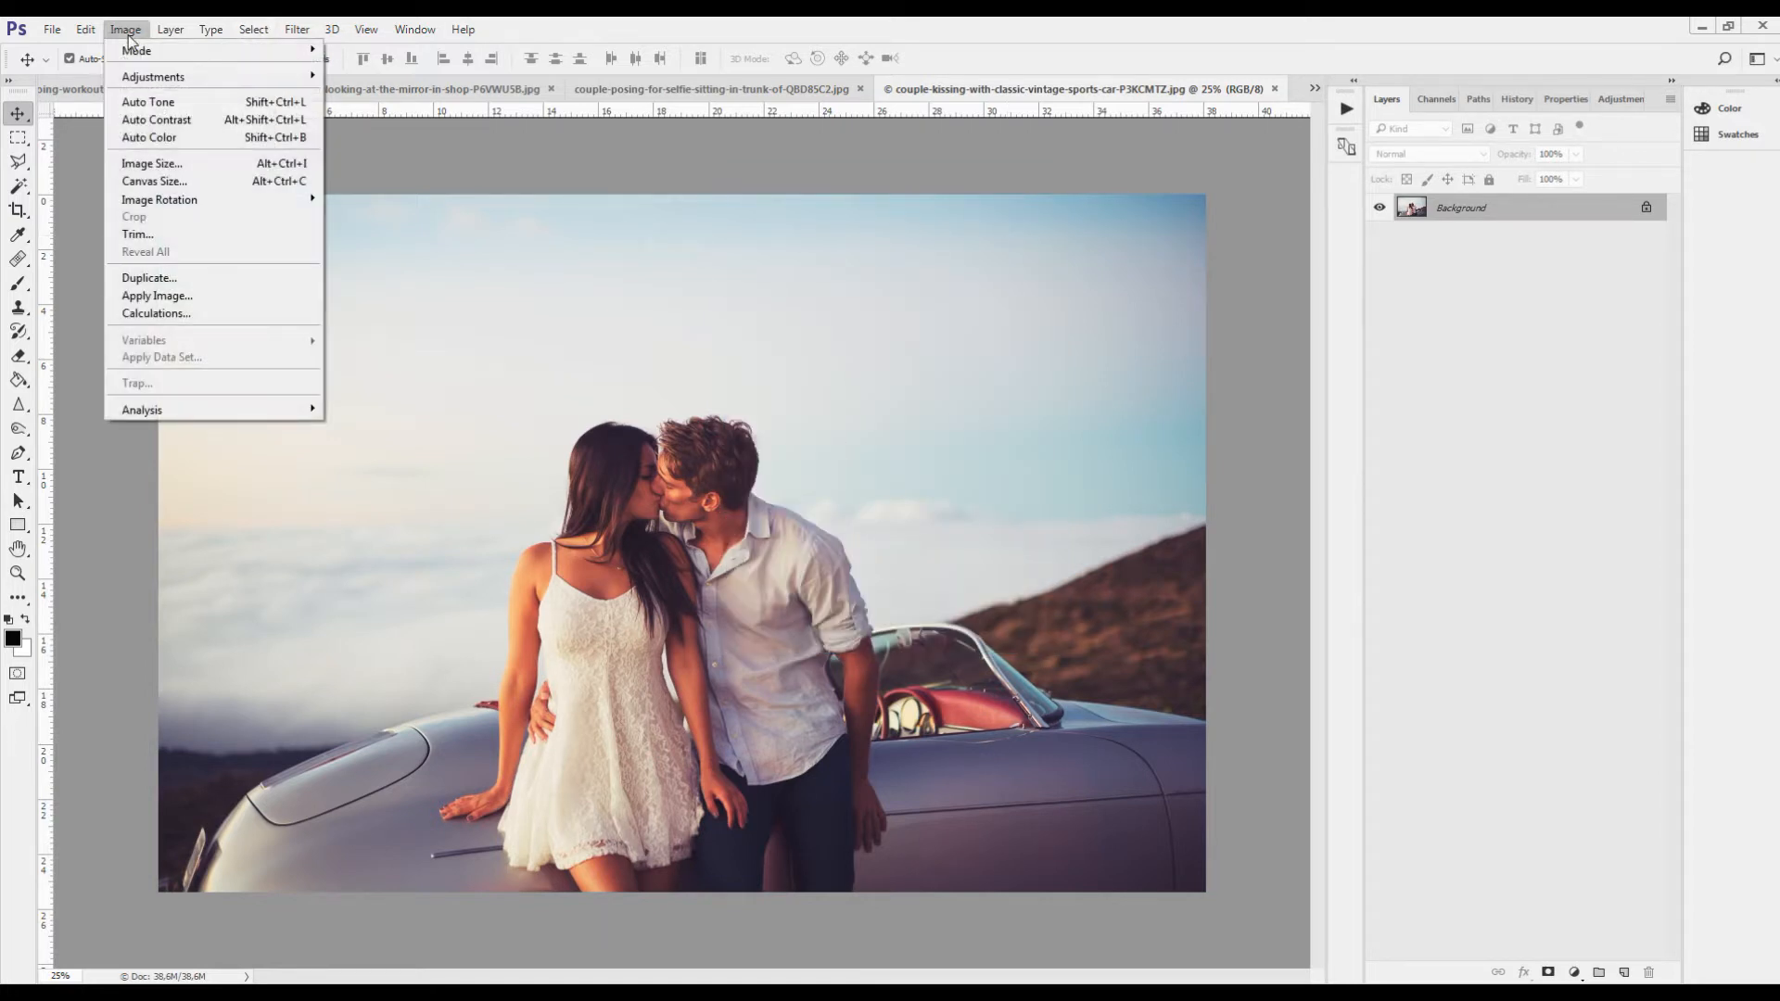
mouse_move(139, 54)
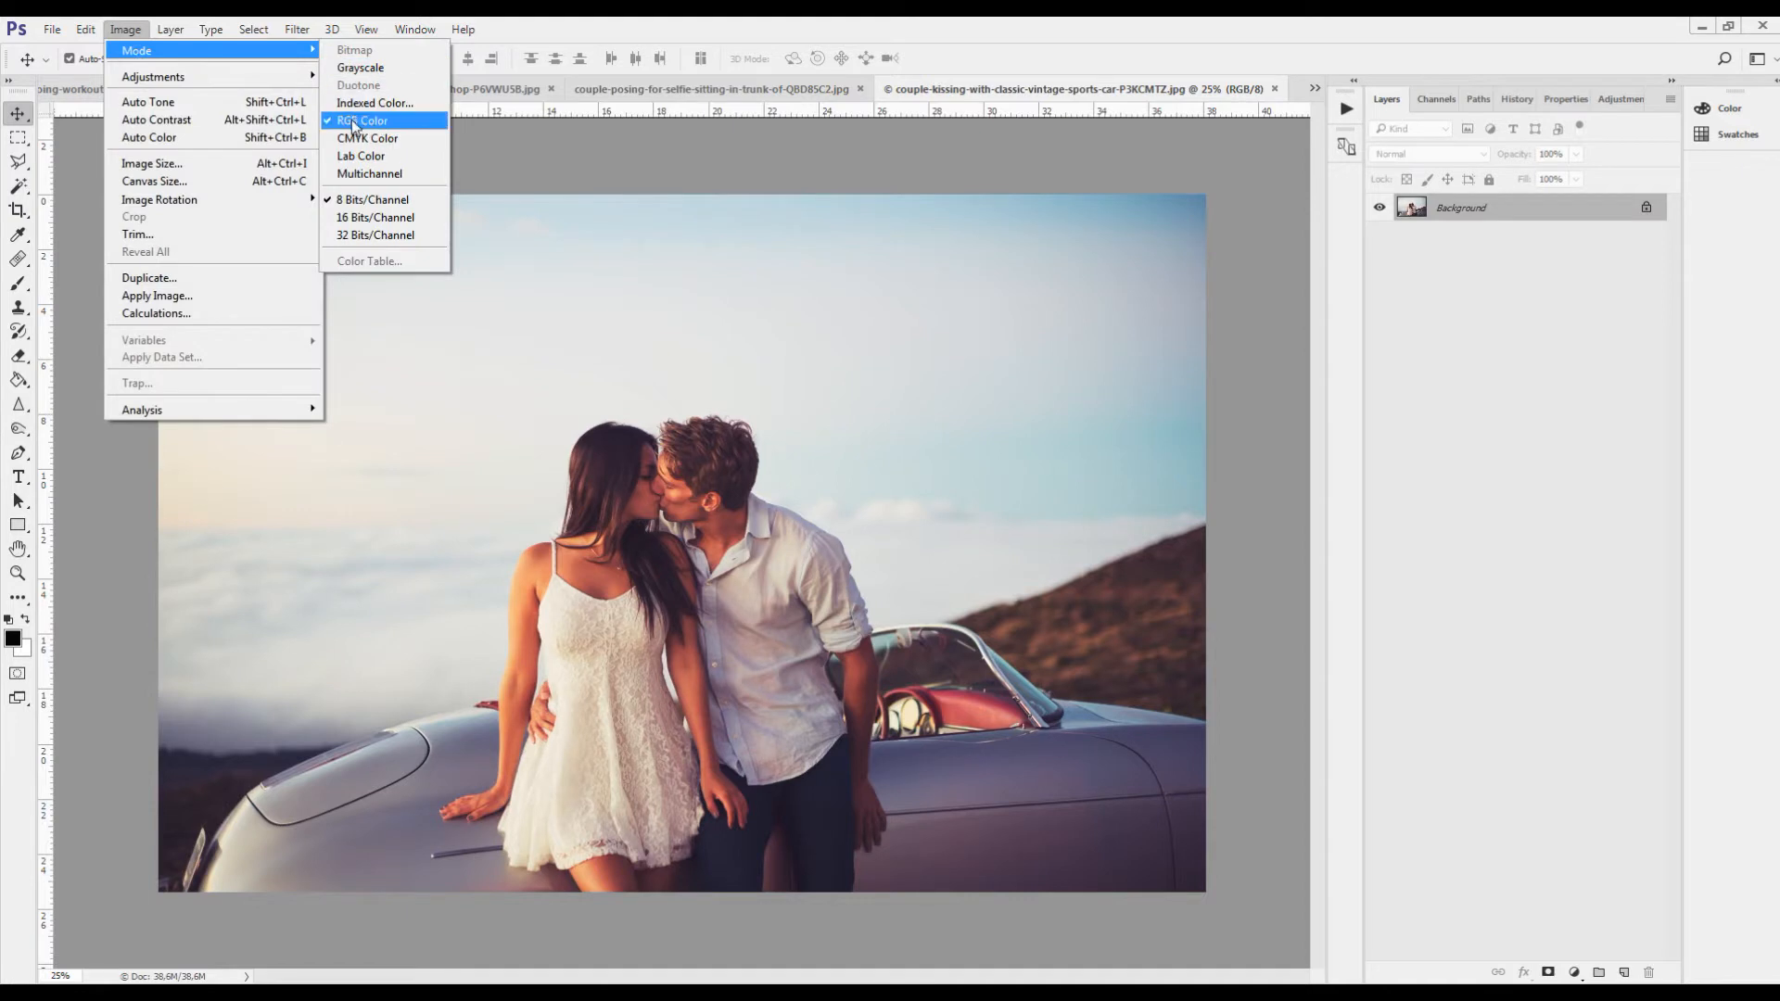
left_click(153, 163)
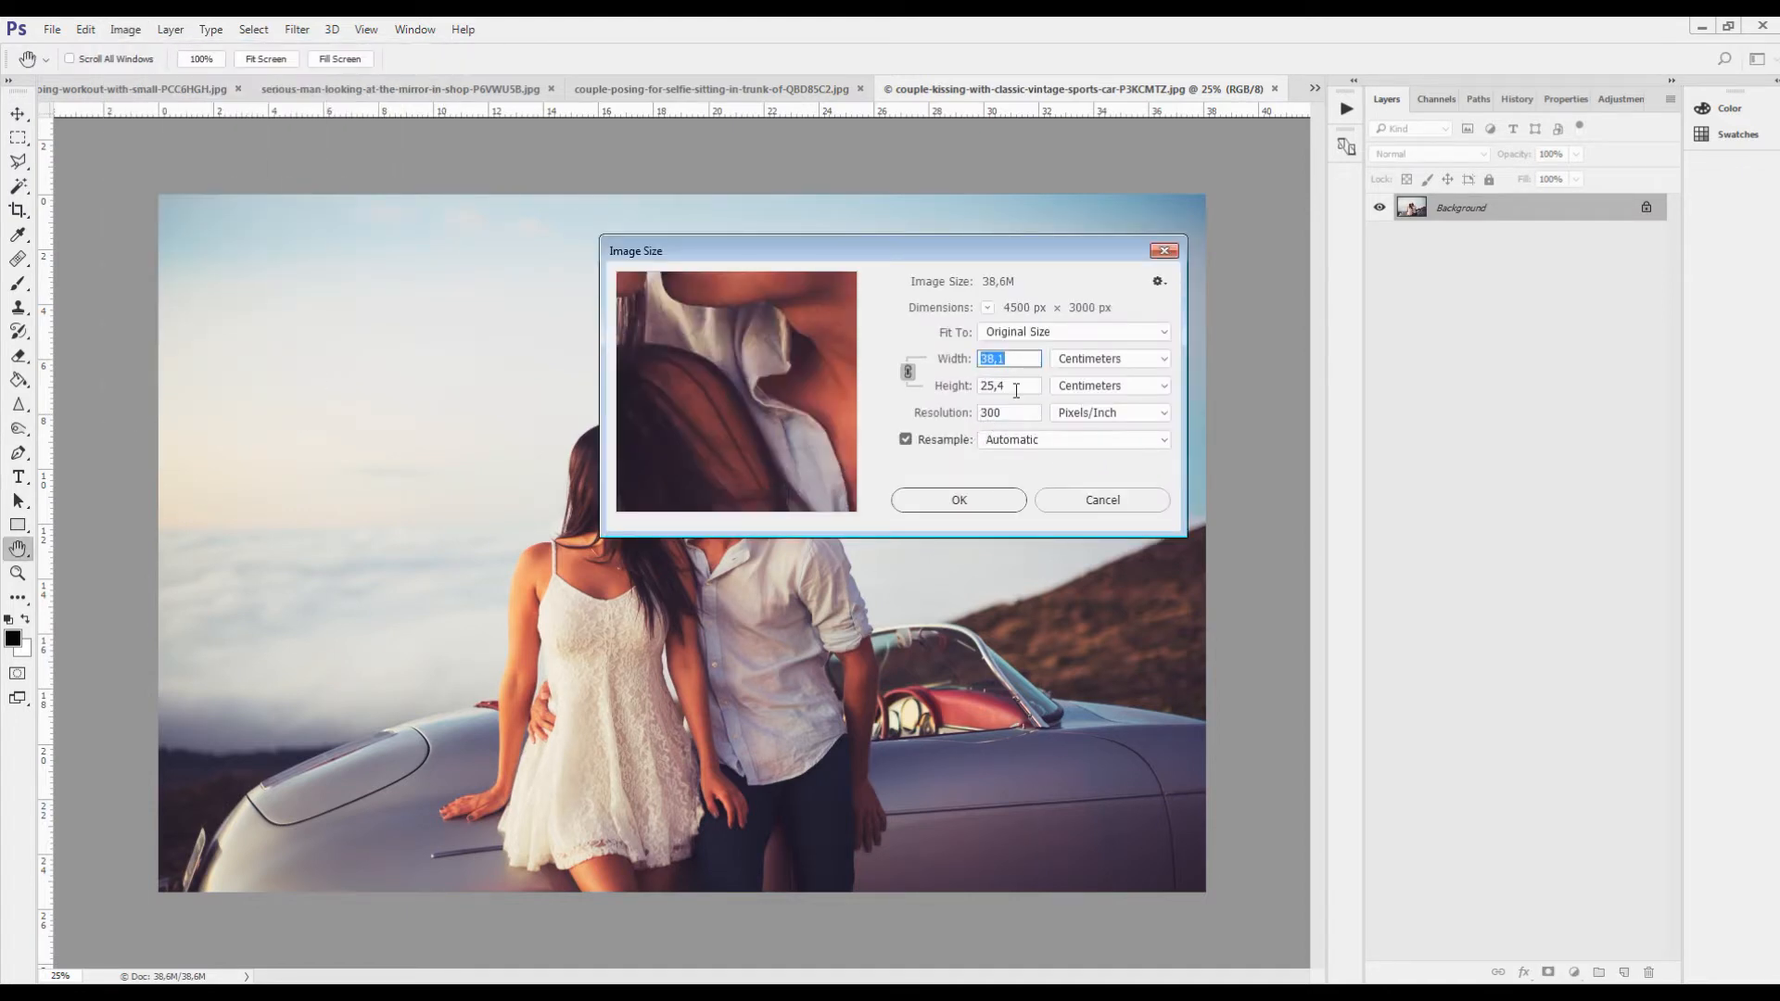
left_click(1080, 388)
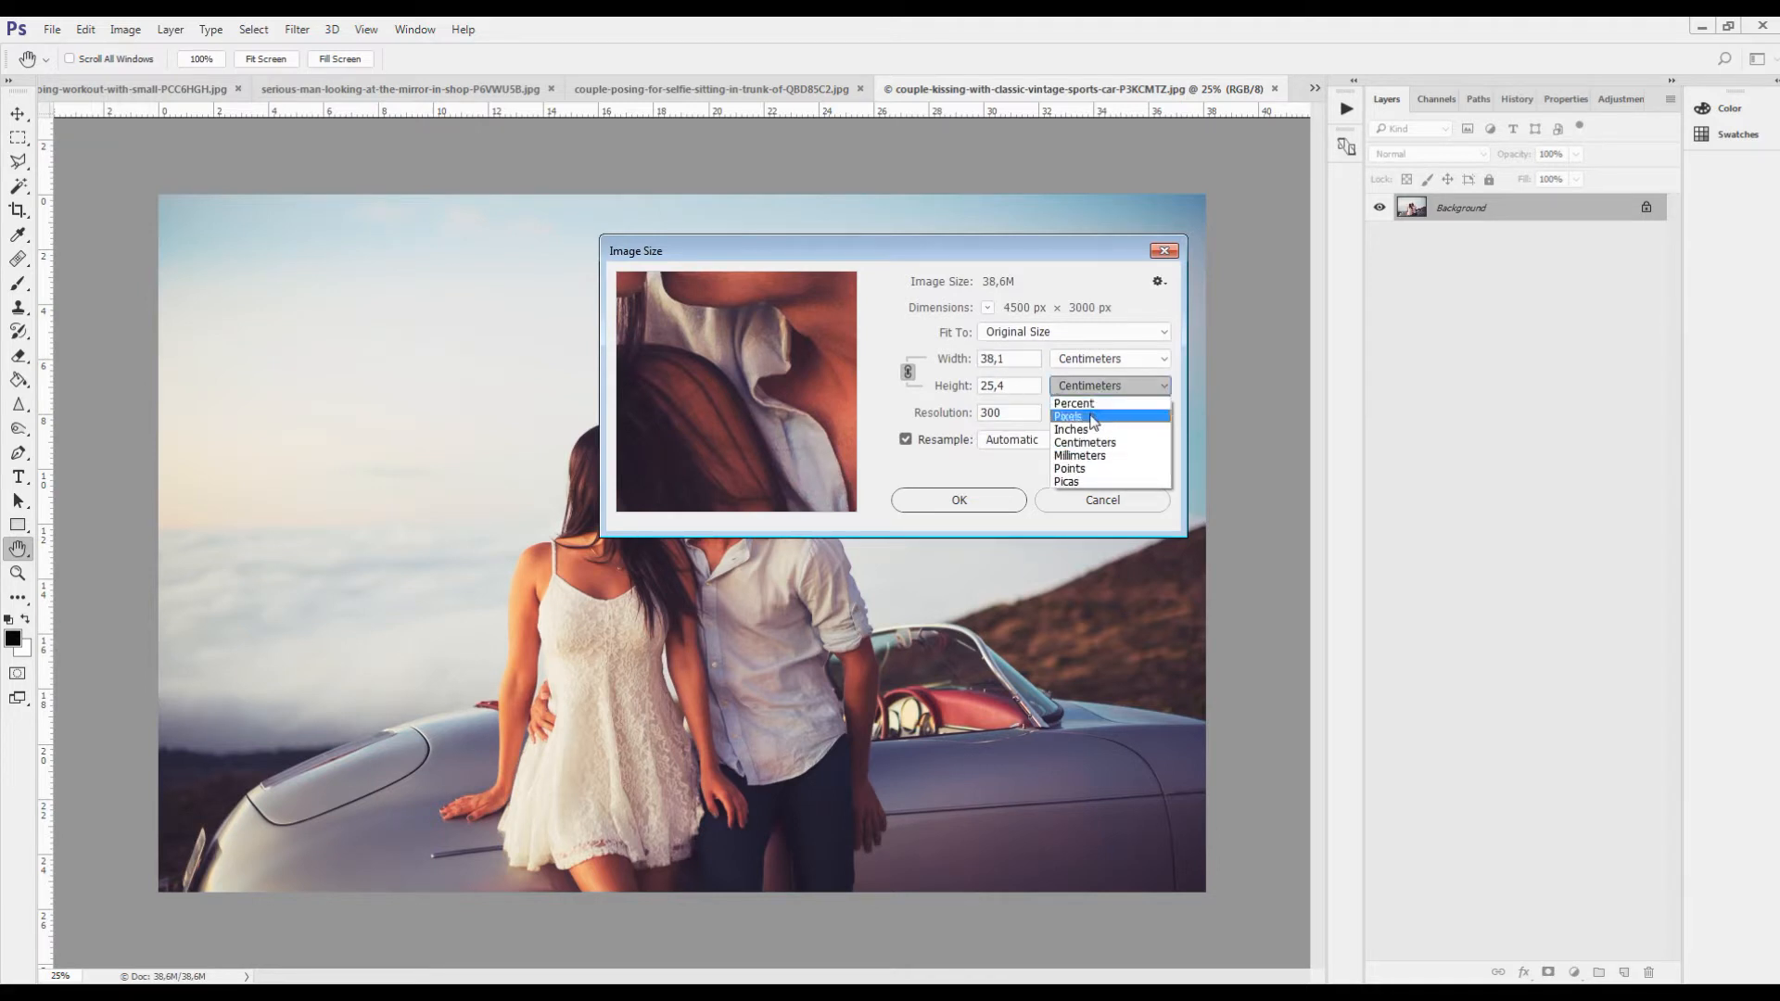
left_click(1092, 412)
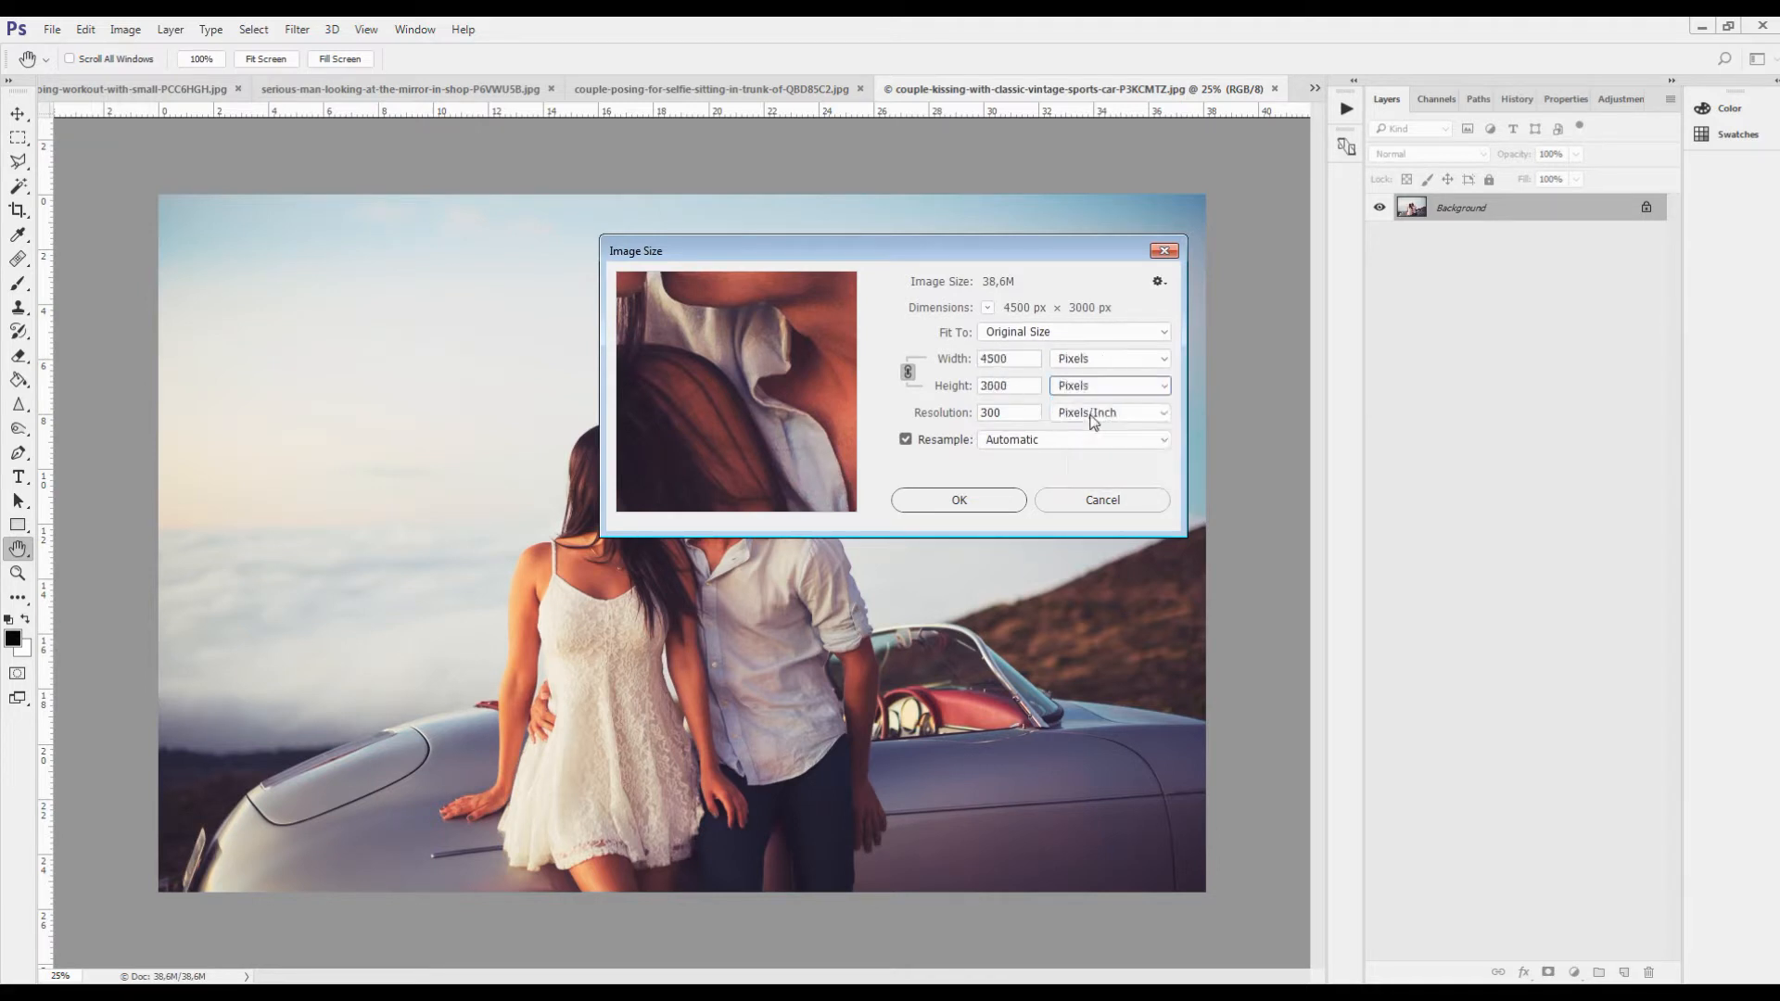
left_click(1077, 506)
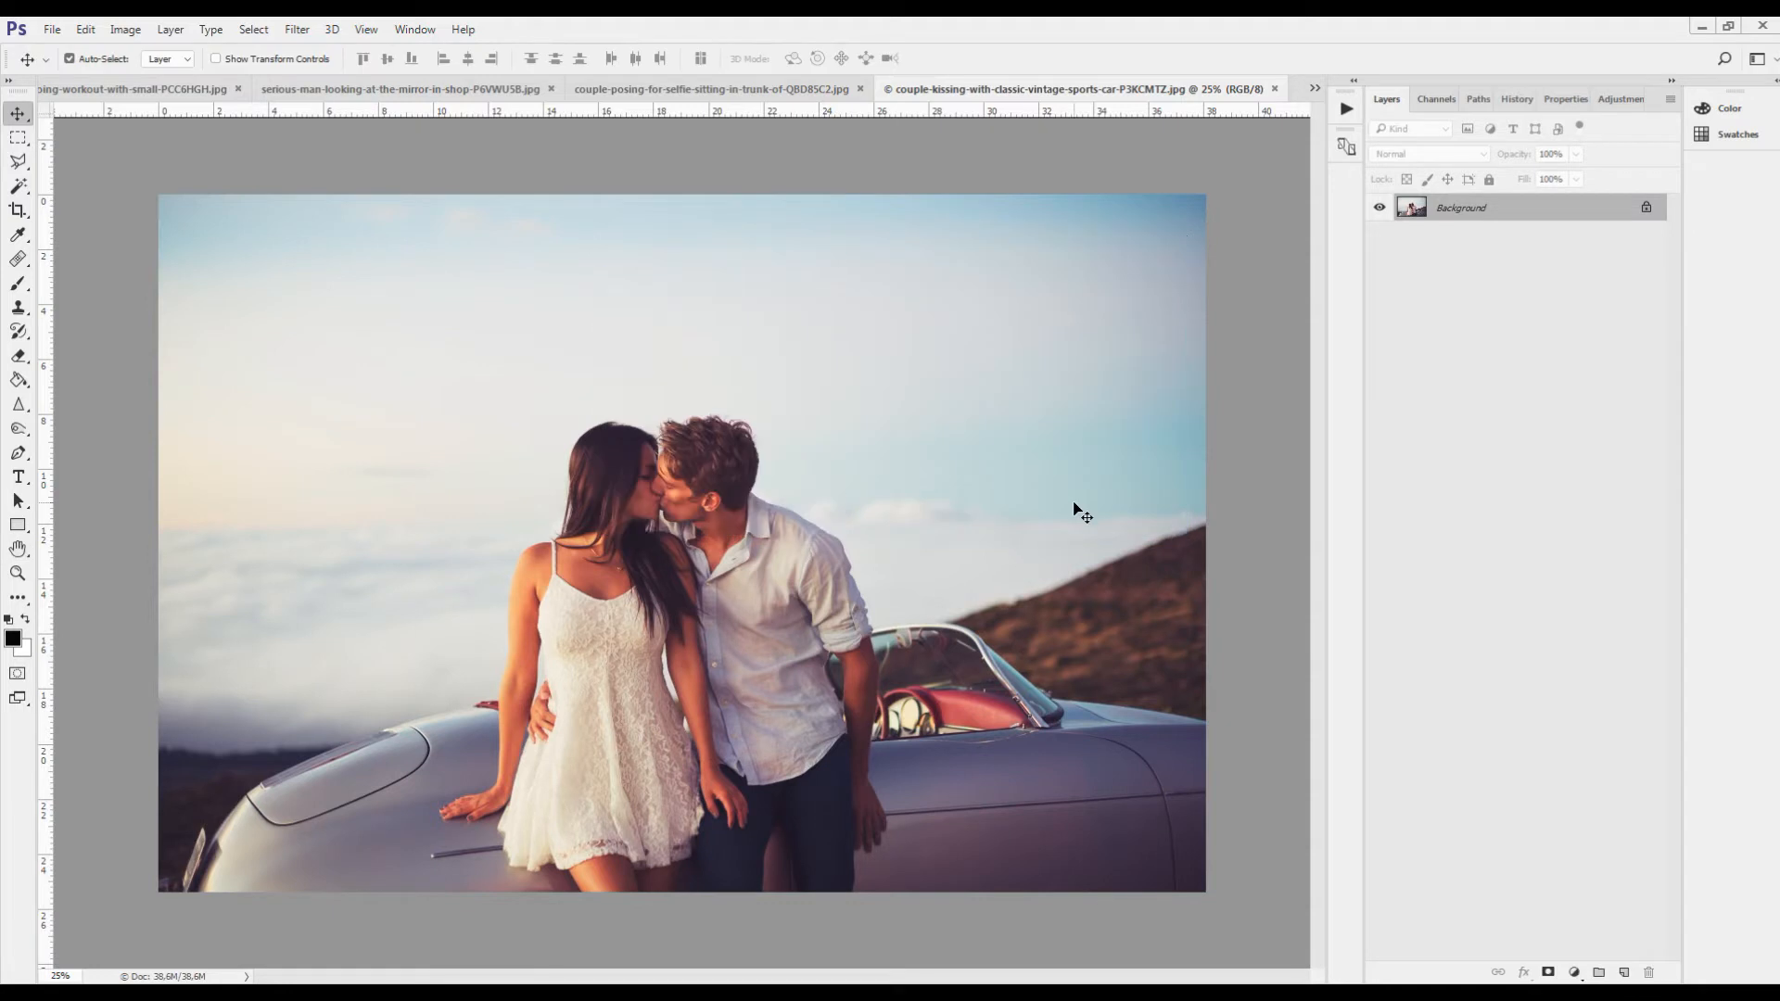
- Load the Ultimatum_Brushes file into the brush presets with the Preset Manager
left_click(18, 288)
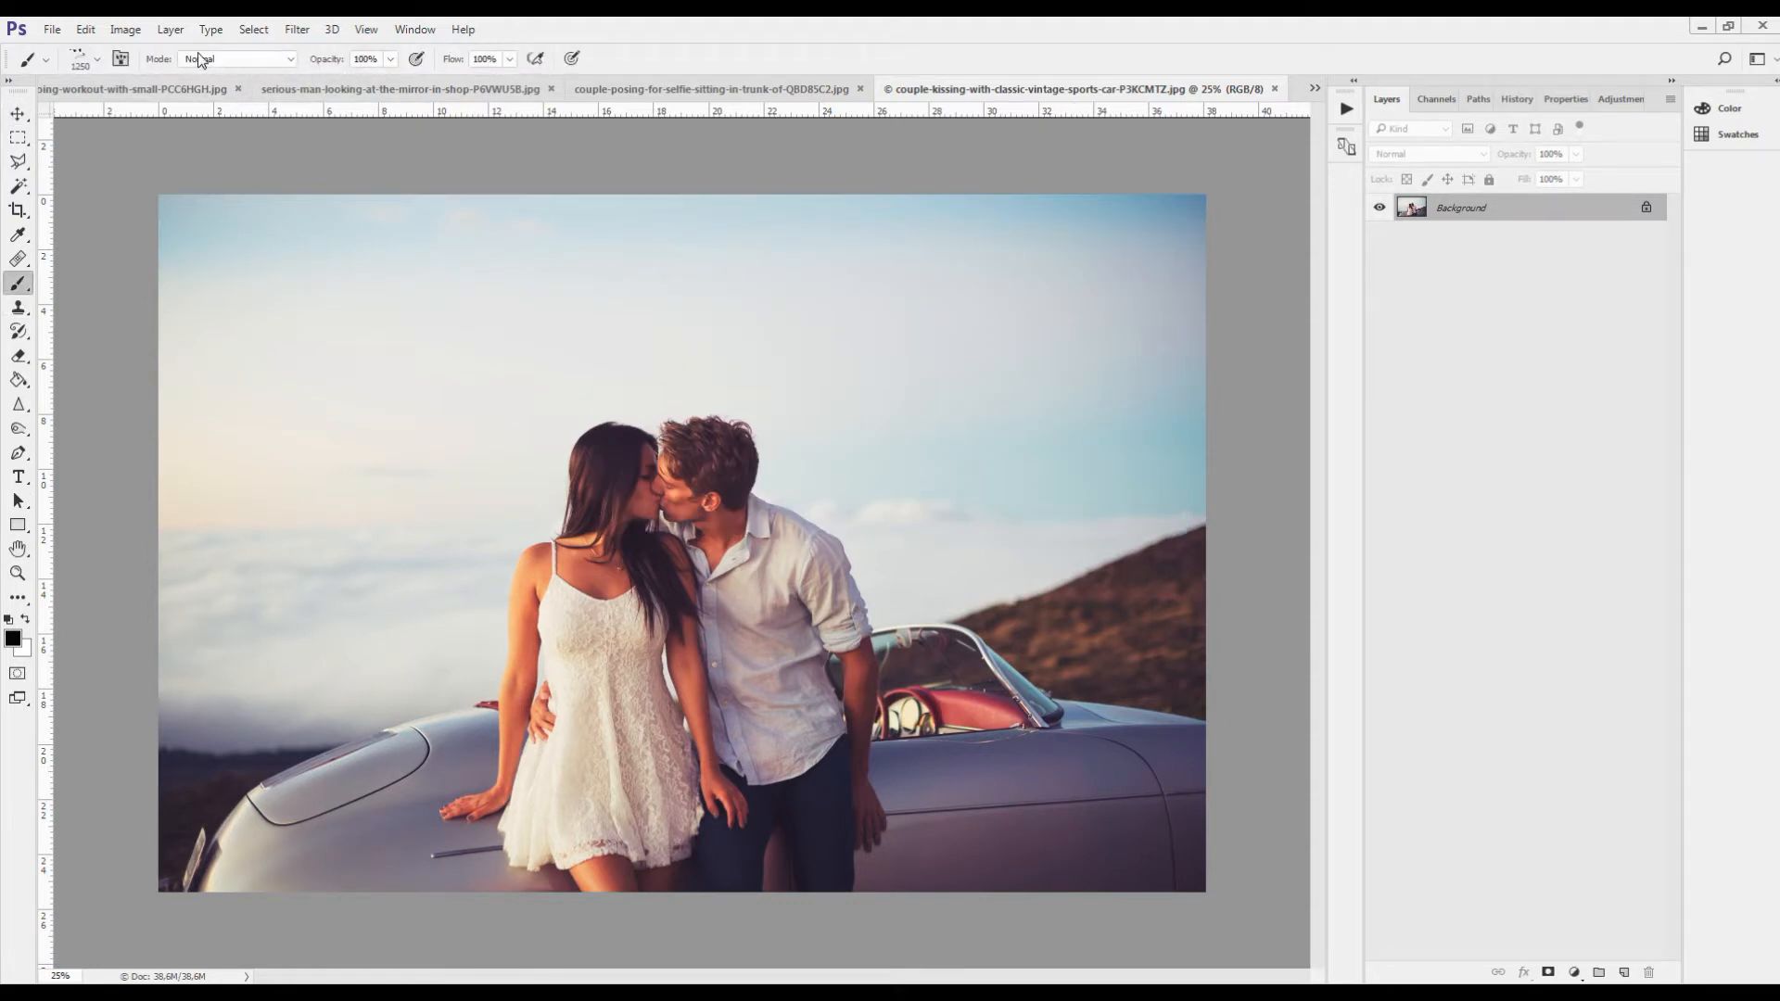
left_click(84, 30)
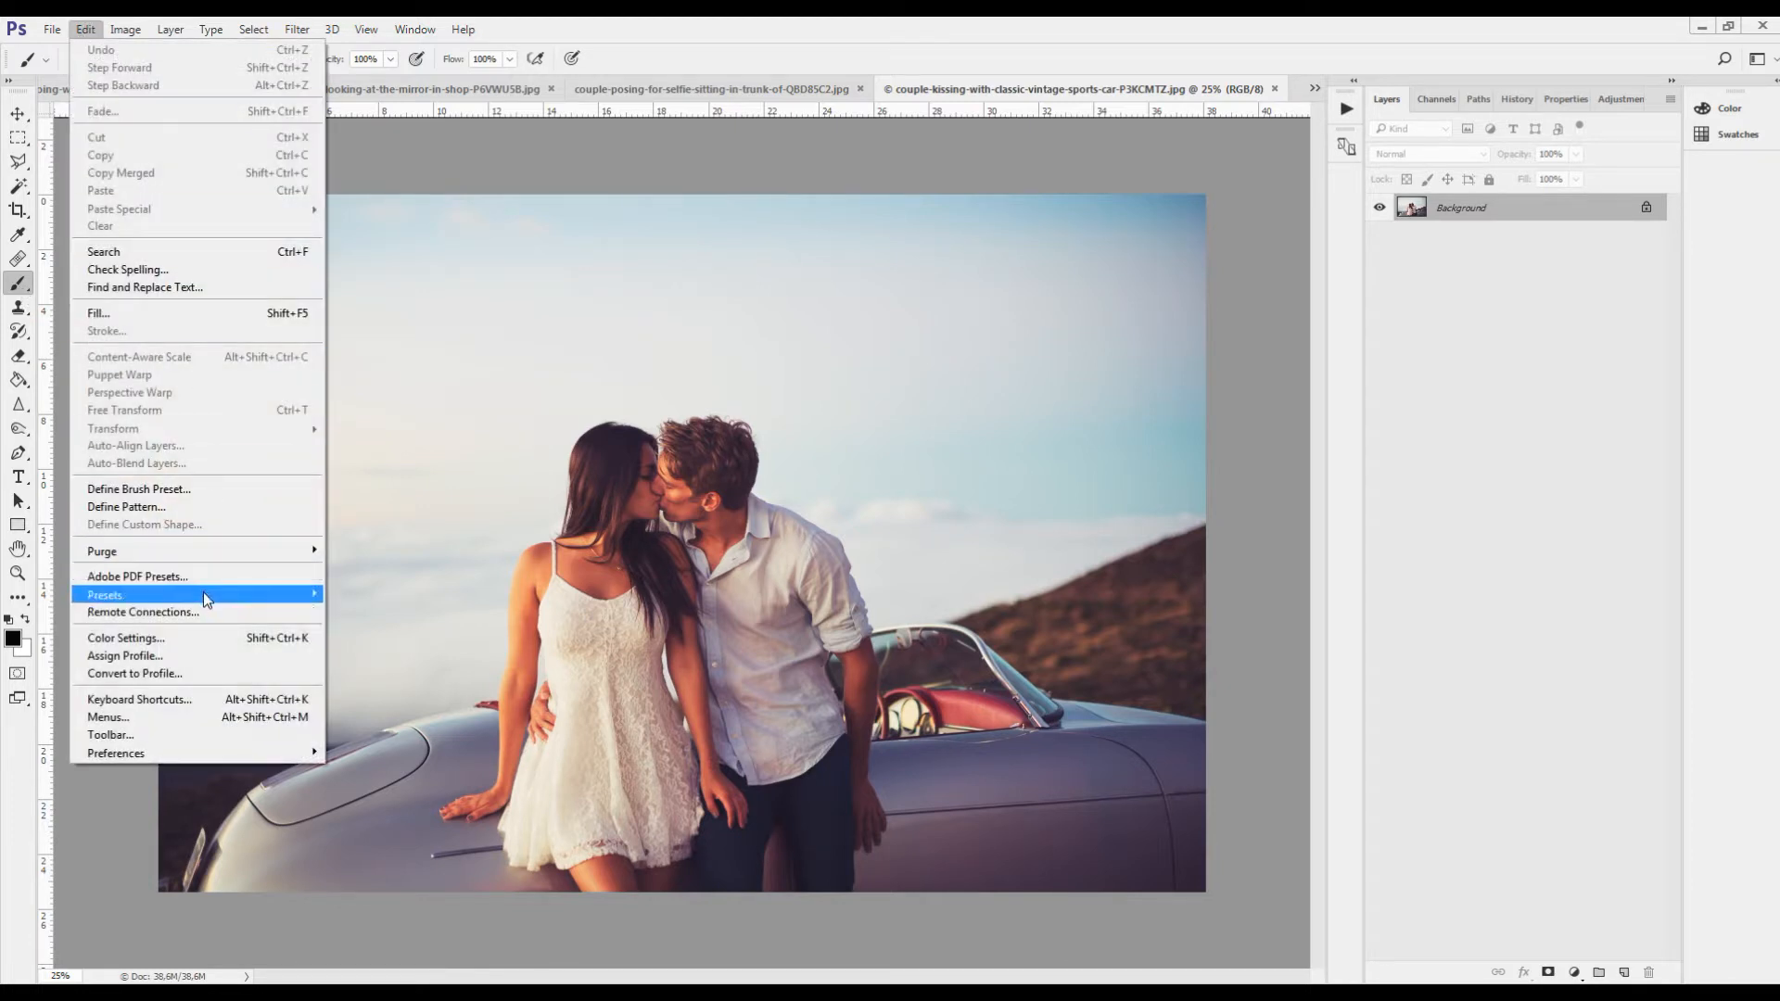
mouse_move(206, 599)
left_click(388, 594)
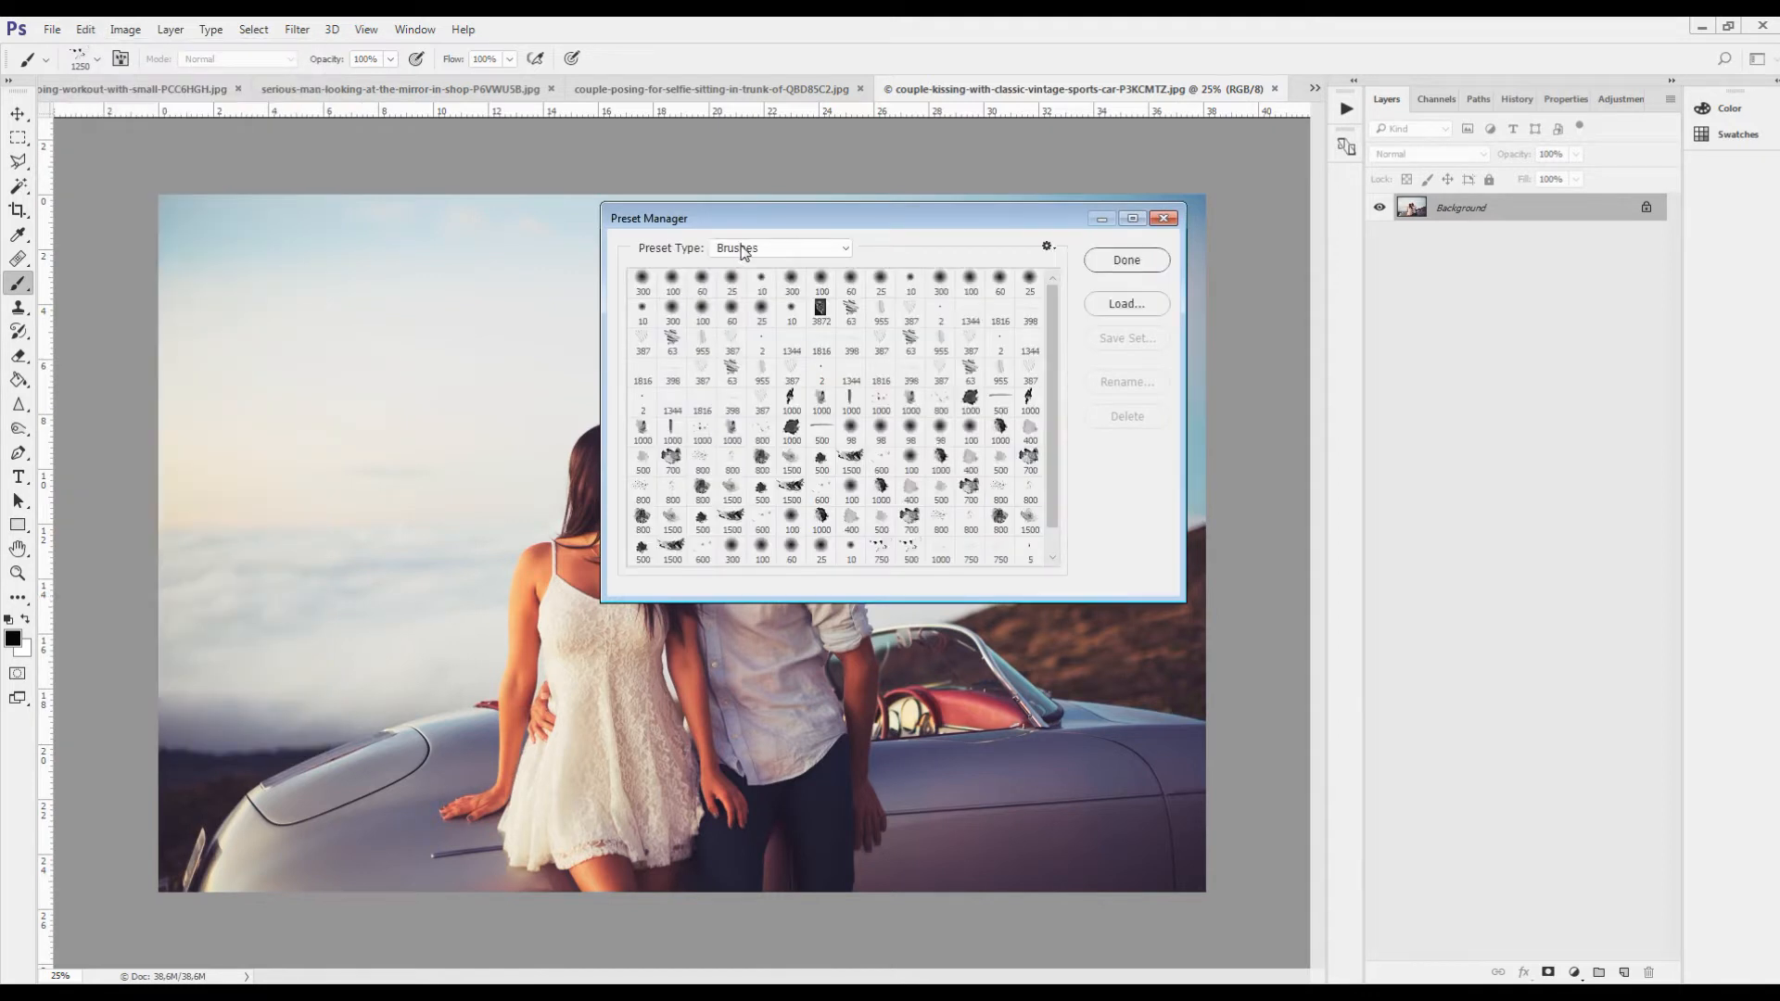
left_click(1127, 305)
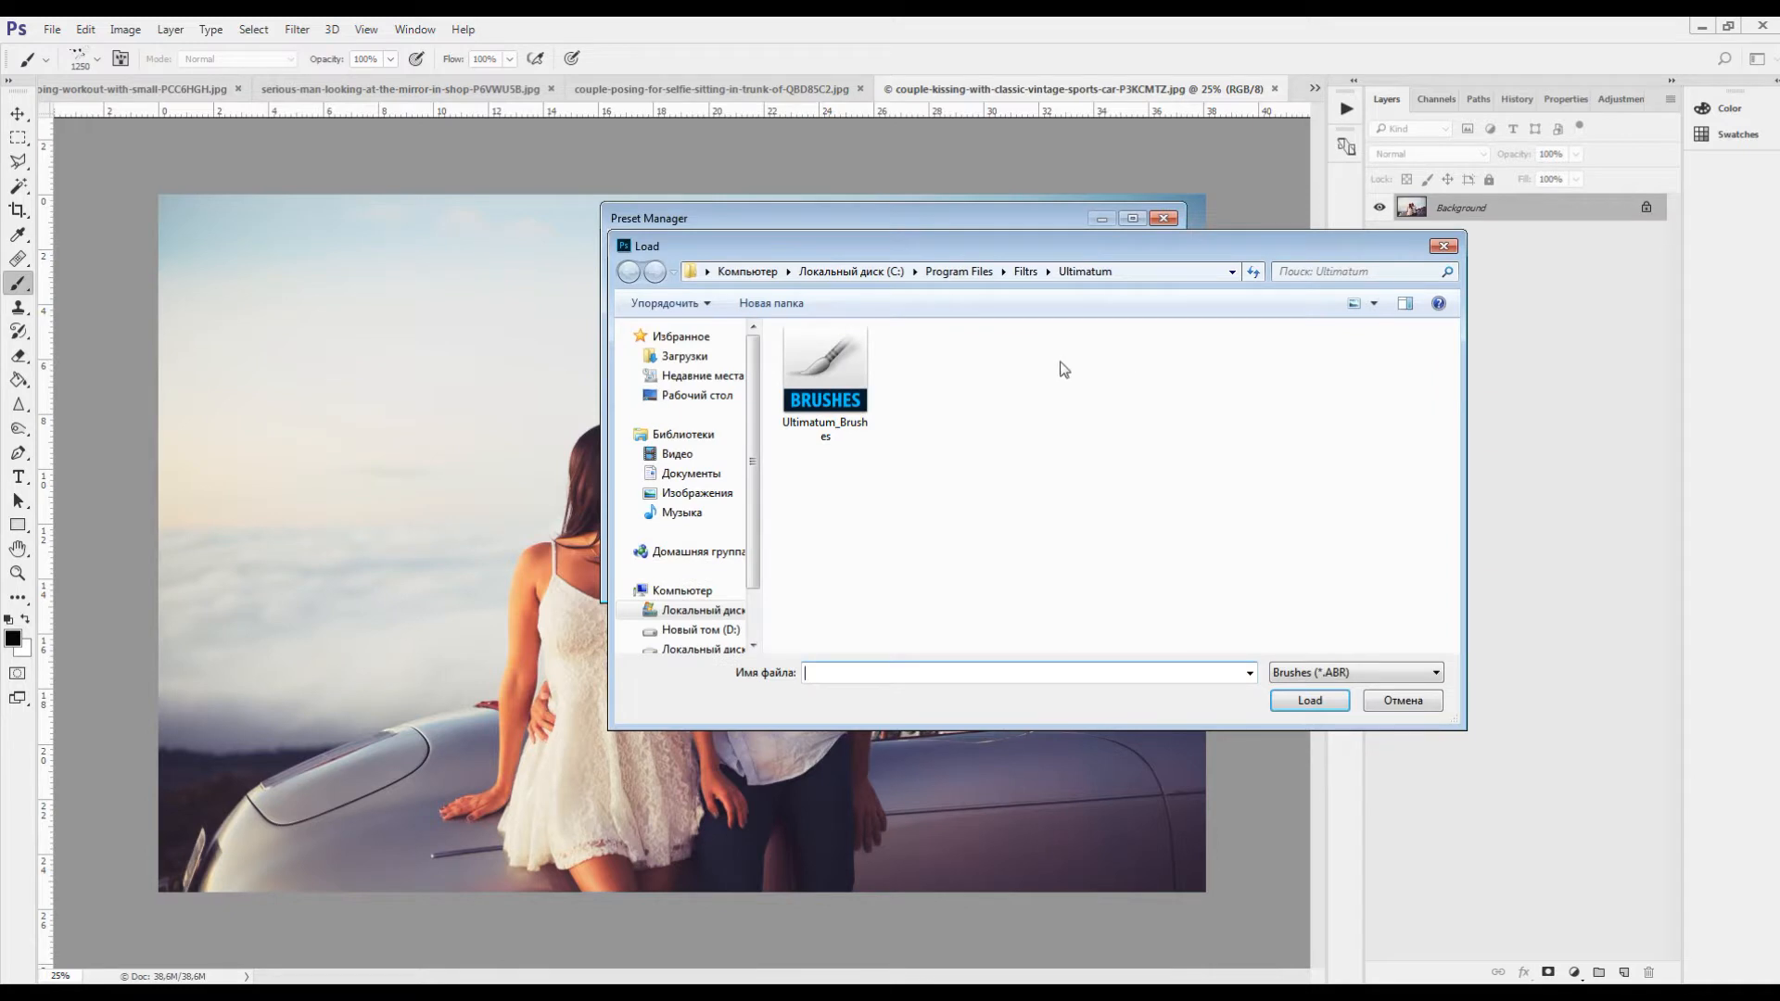
left_click(835, 415)
left_click(1310, 700)
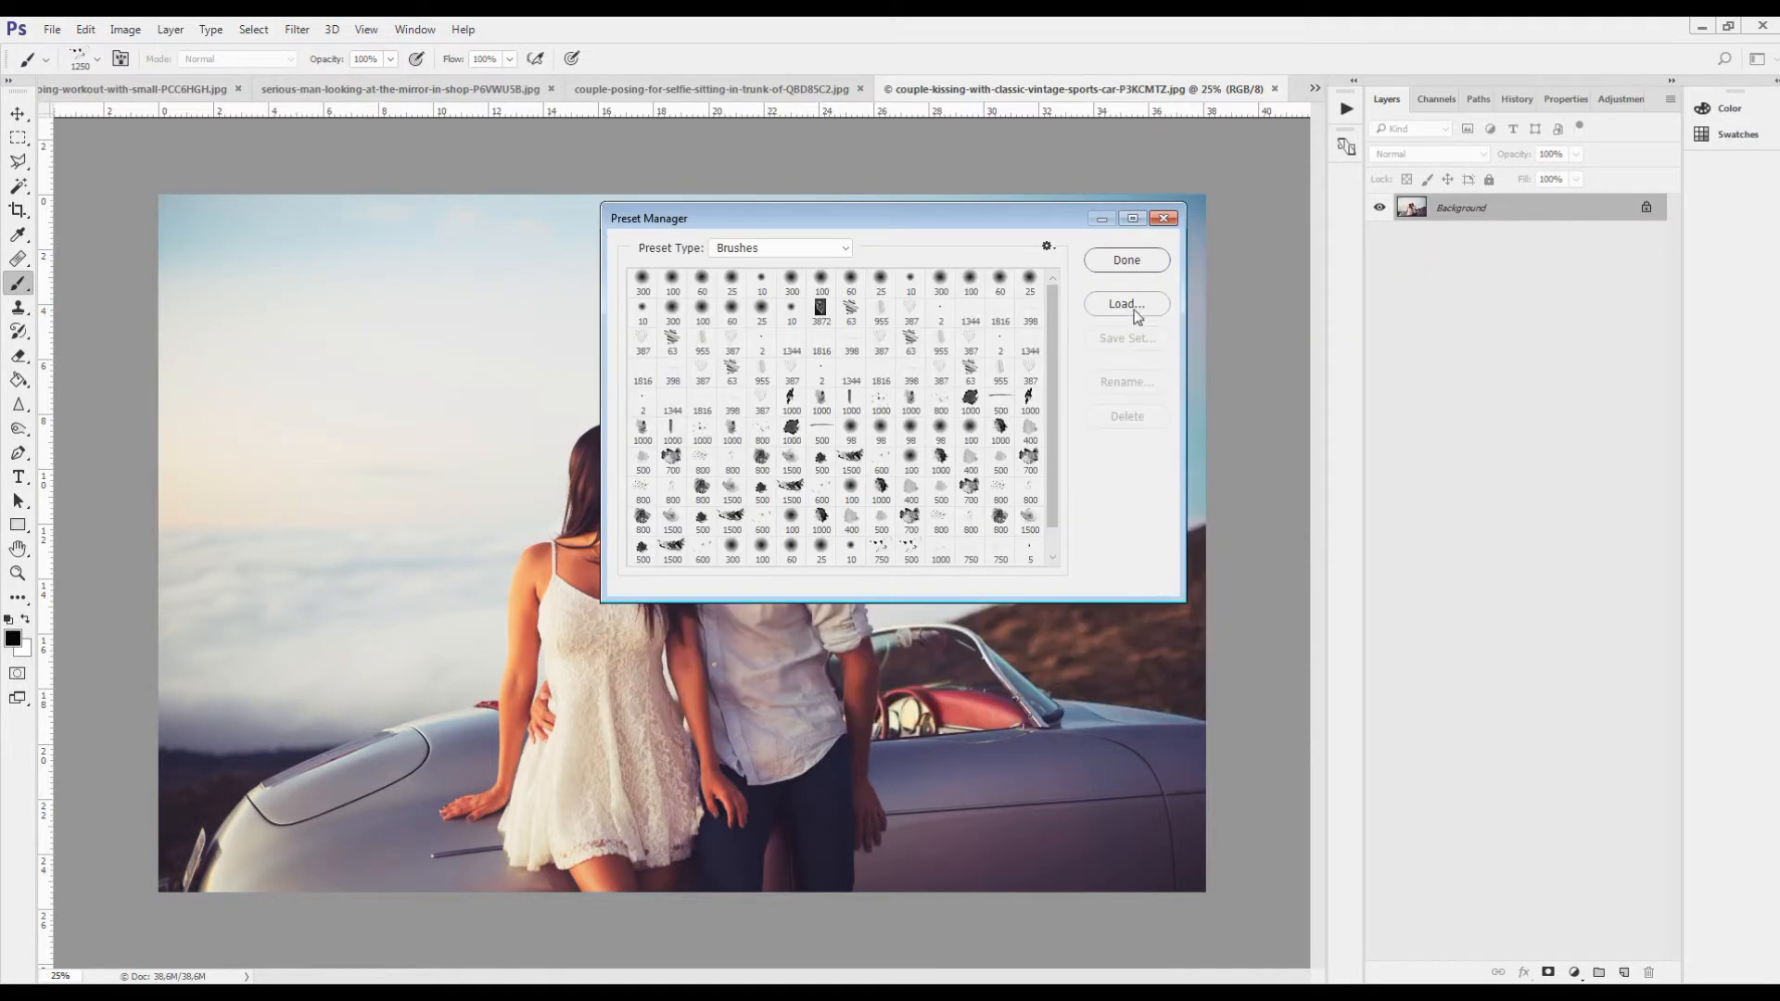
left_click(1128, 261)
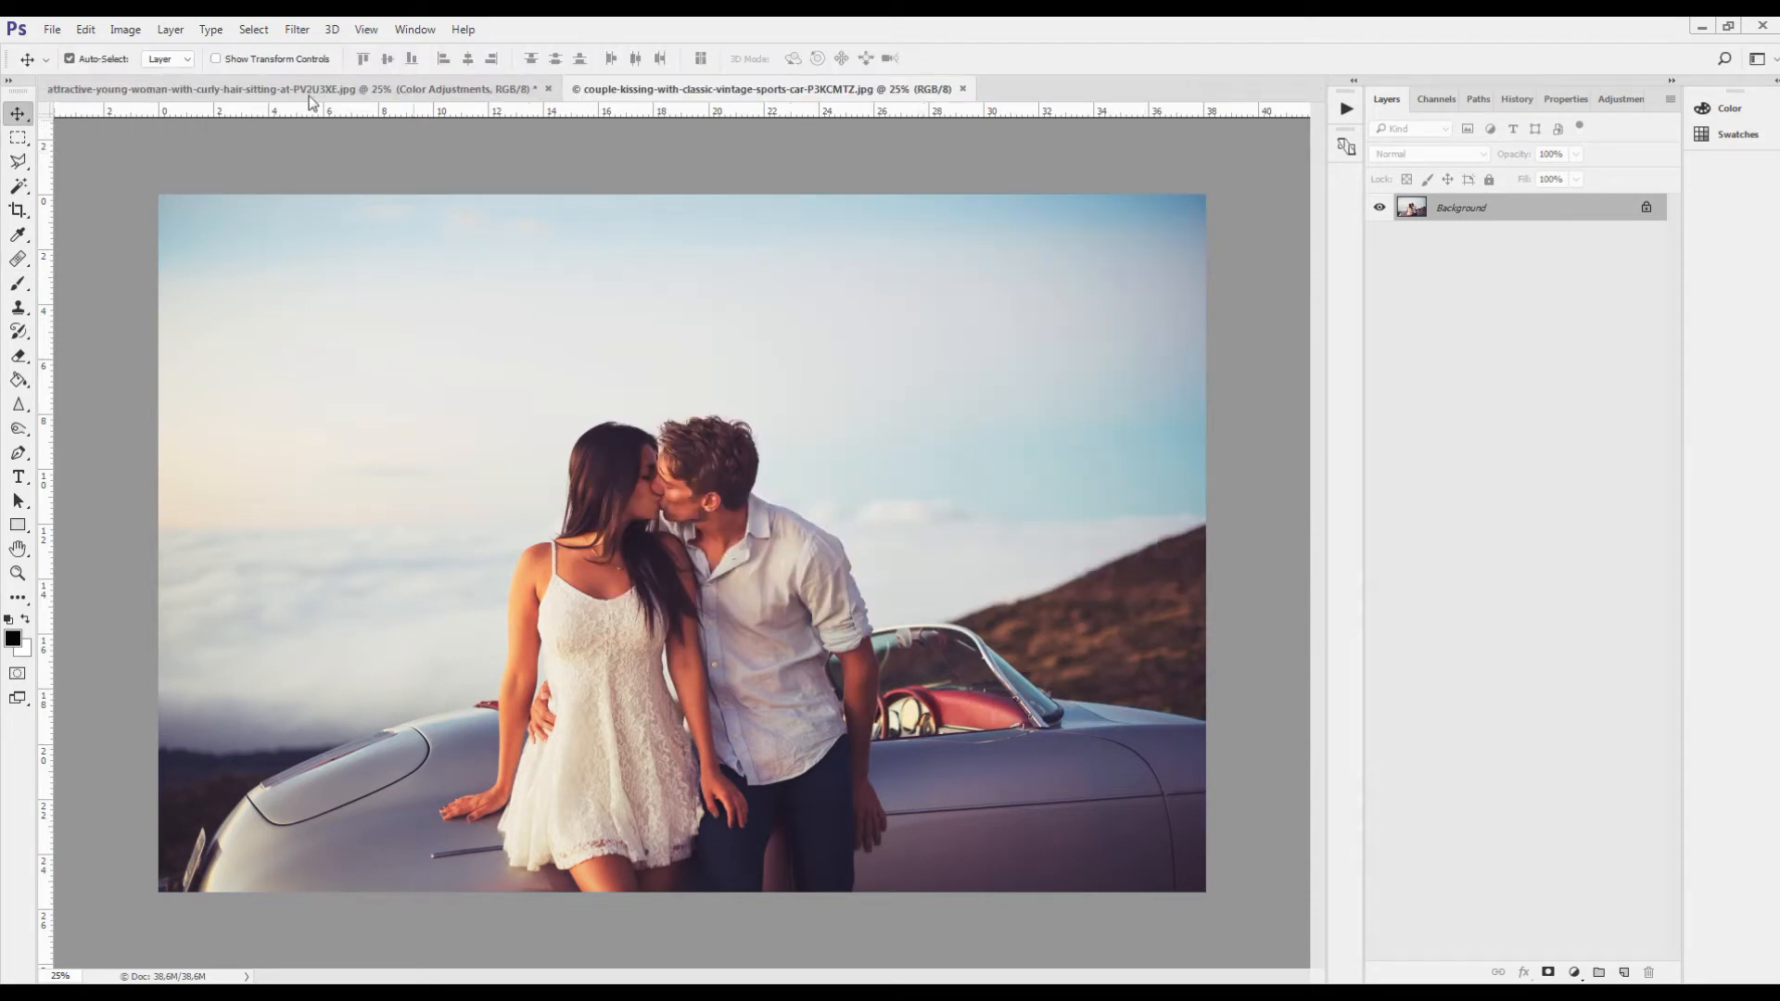
- Load the Ultimatum_Patterns file into the pattern presets with the Preset Manager
left_click(85, 29)
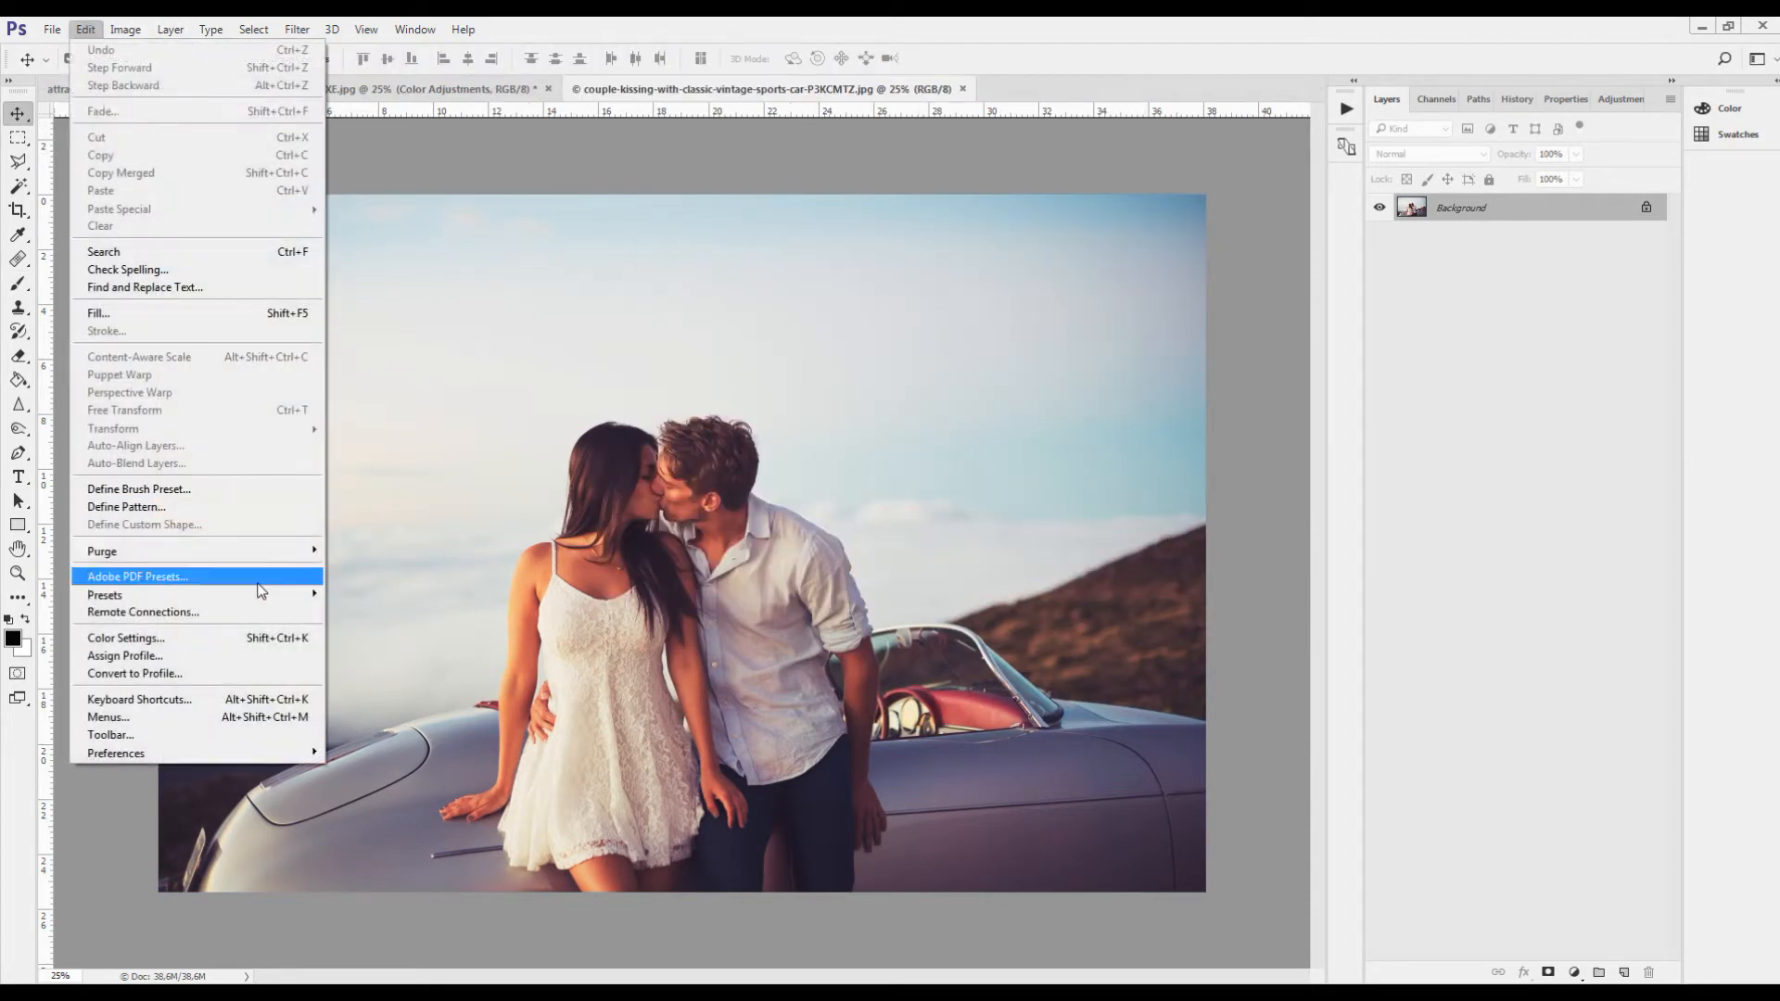
mouse_move(264, 601)
left_click(376, 595)
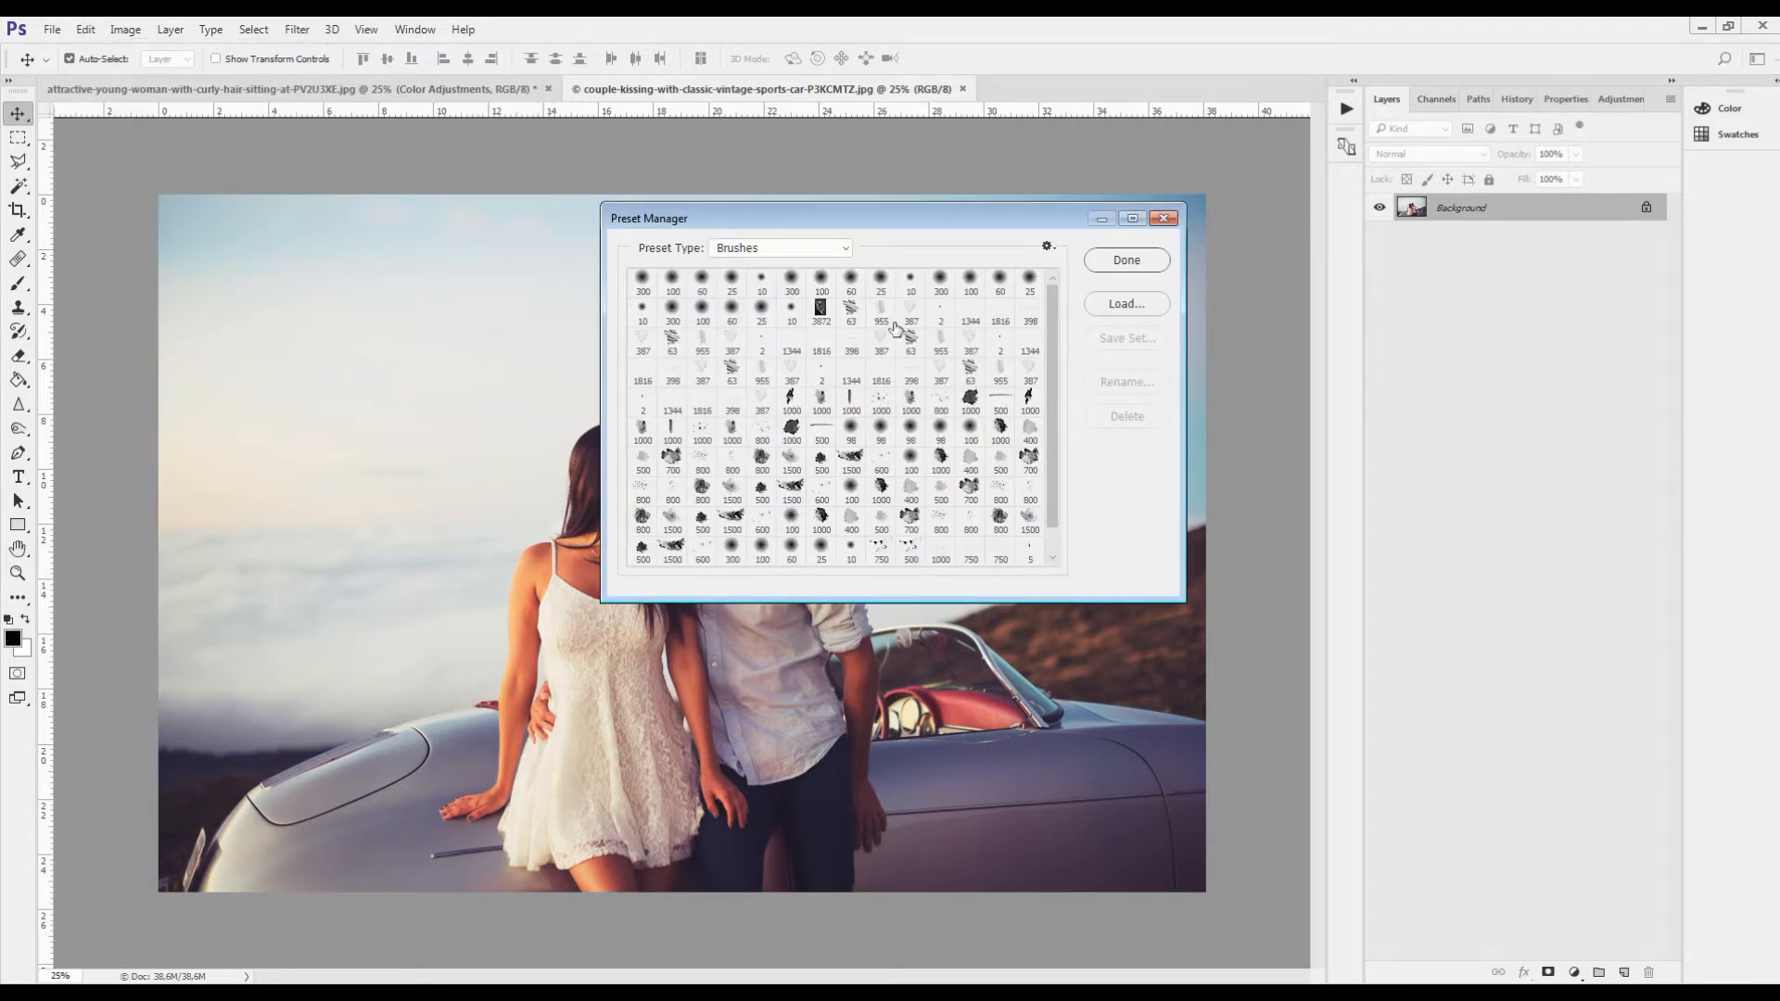
left_click(845, 252)
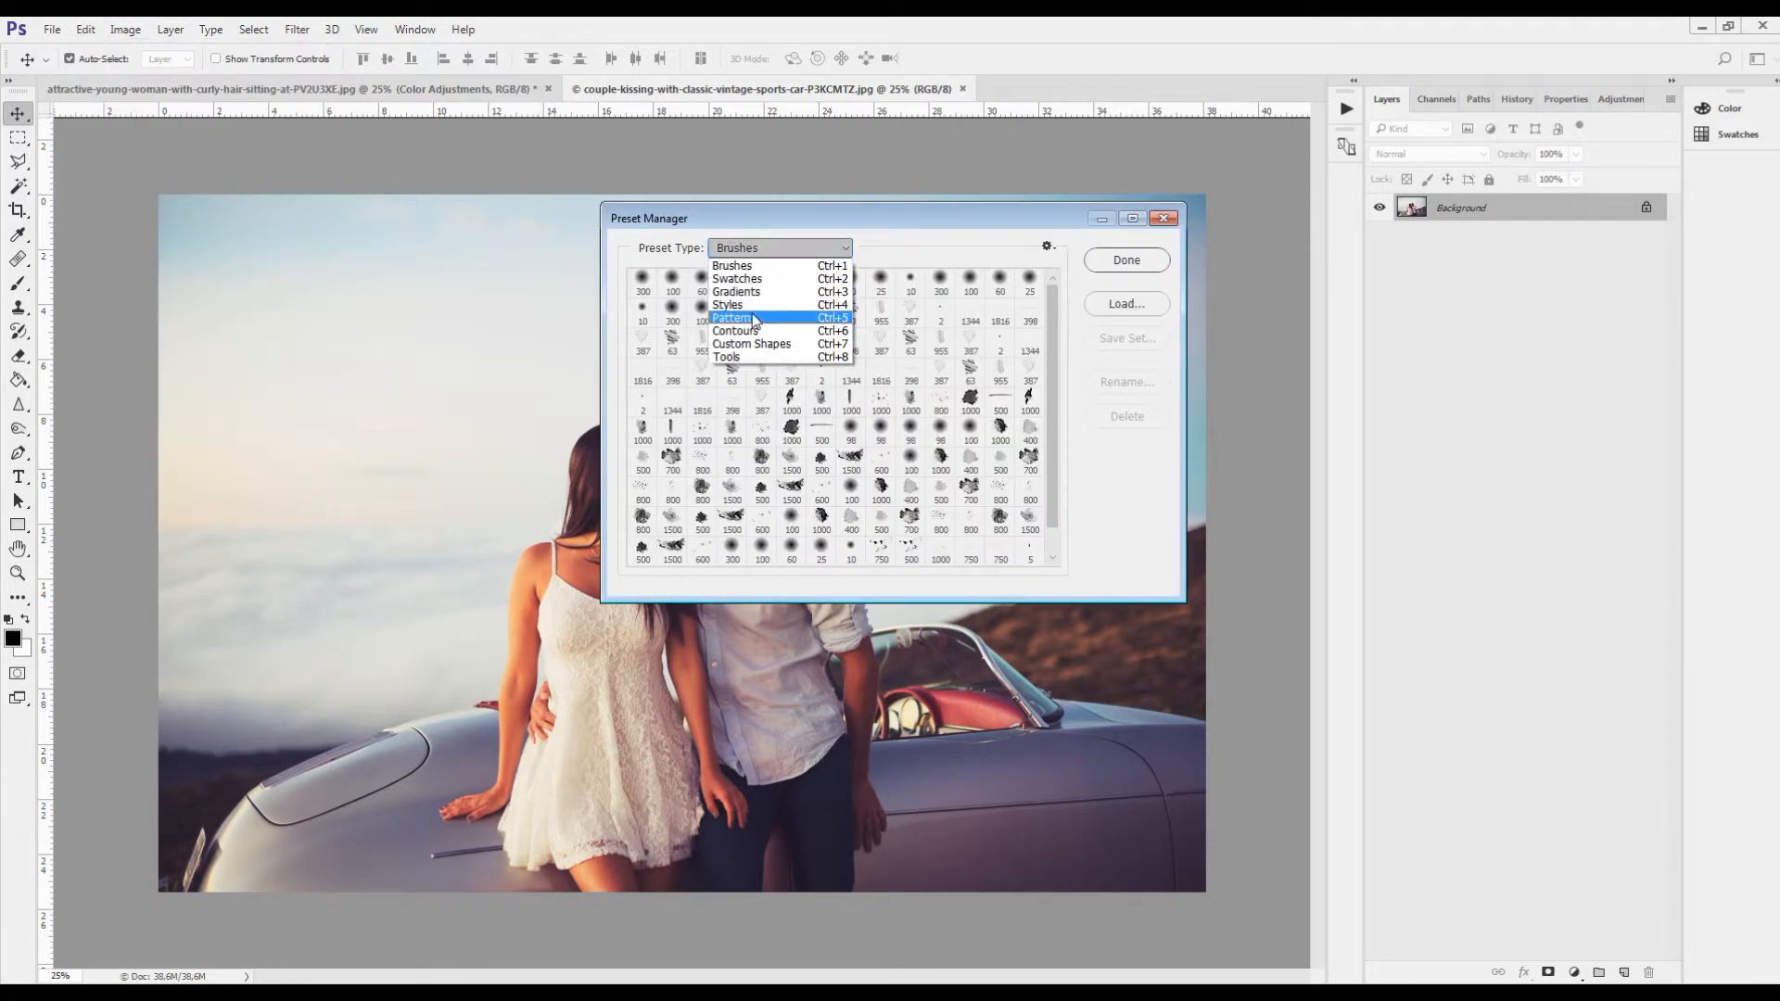
left_click(754, 320)
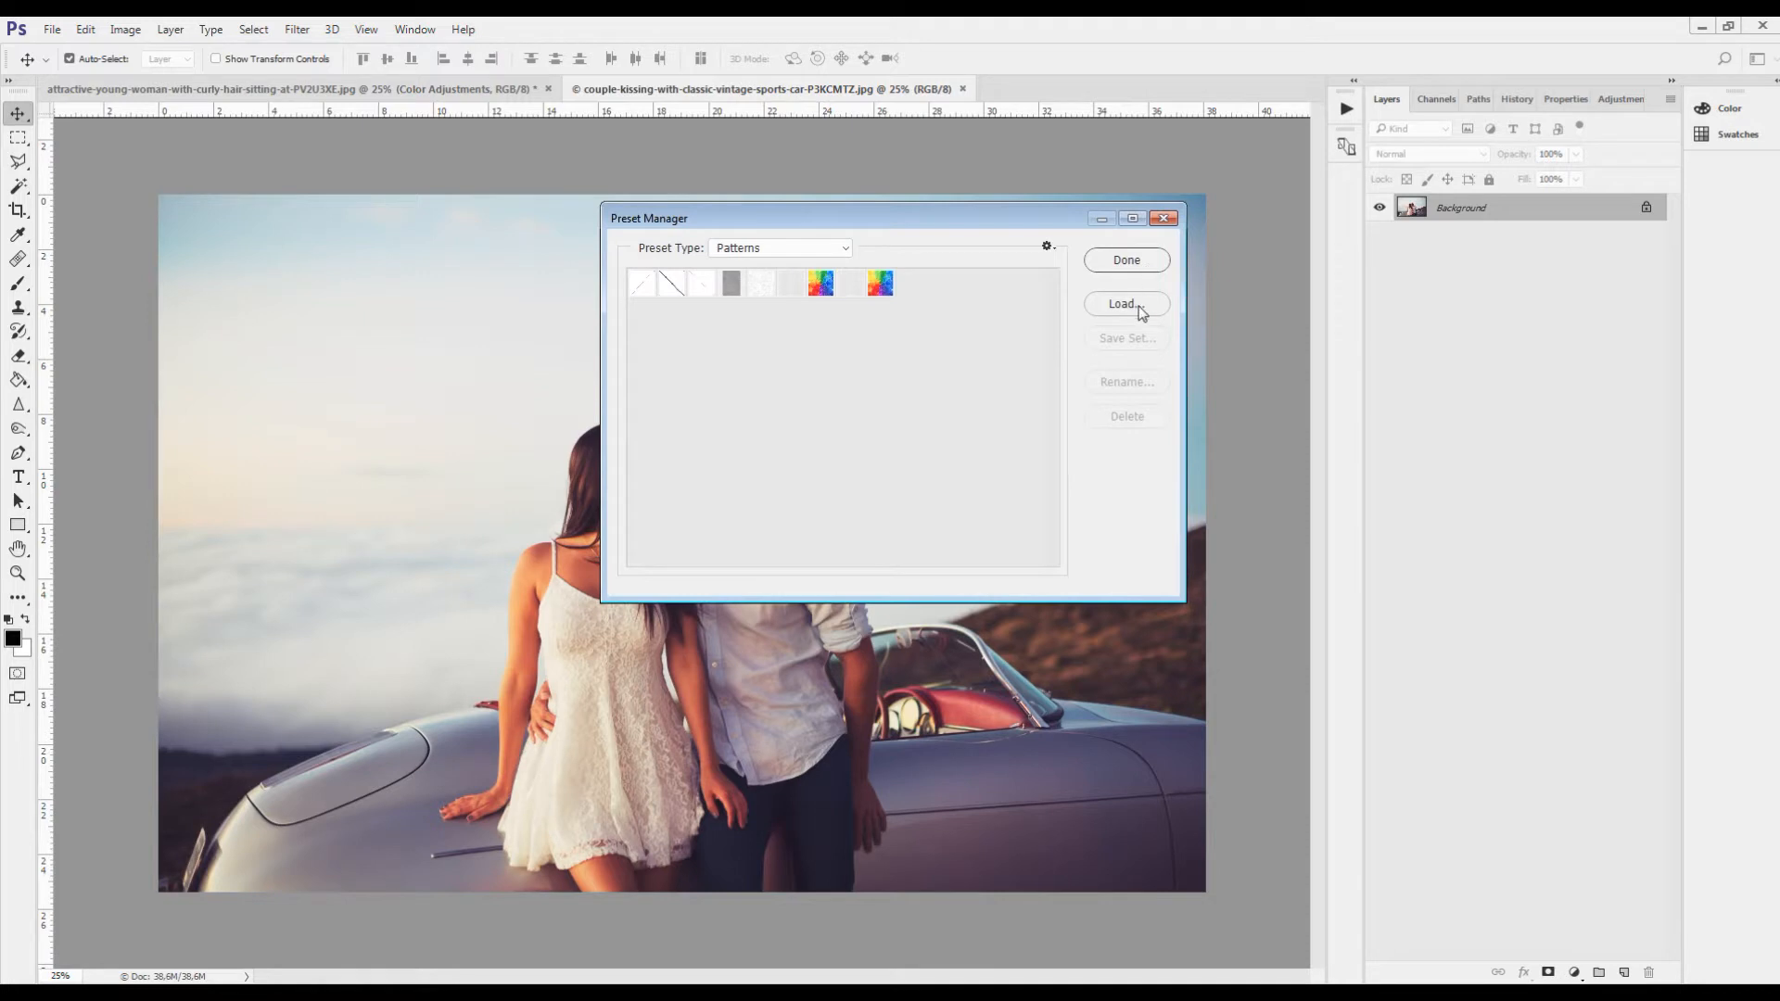
left_click(1125, 305)
left_click(836, 383)
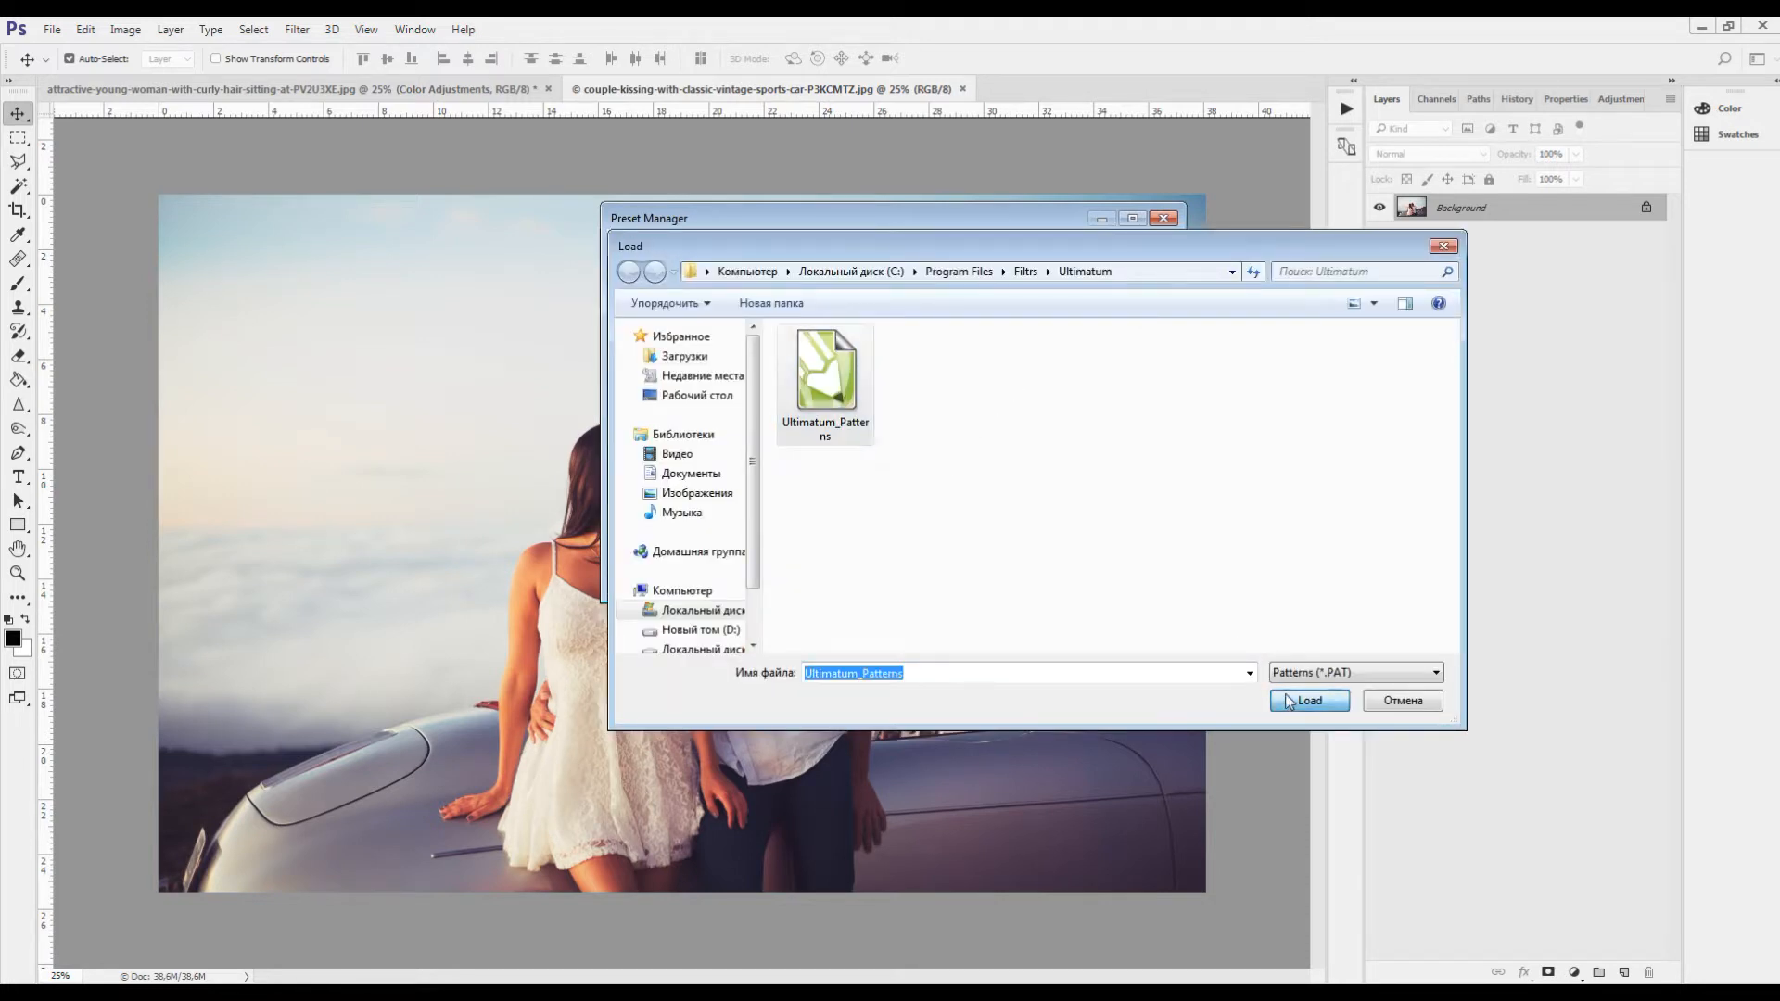
left_click(1289, 704)
left_click(1127, 261)
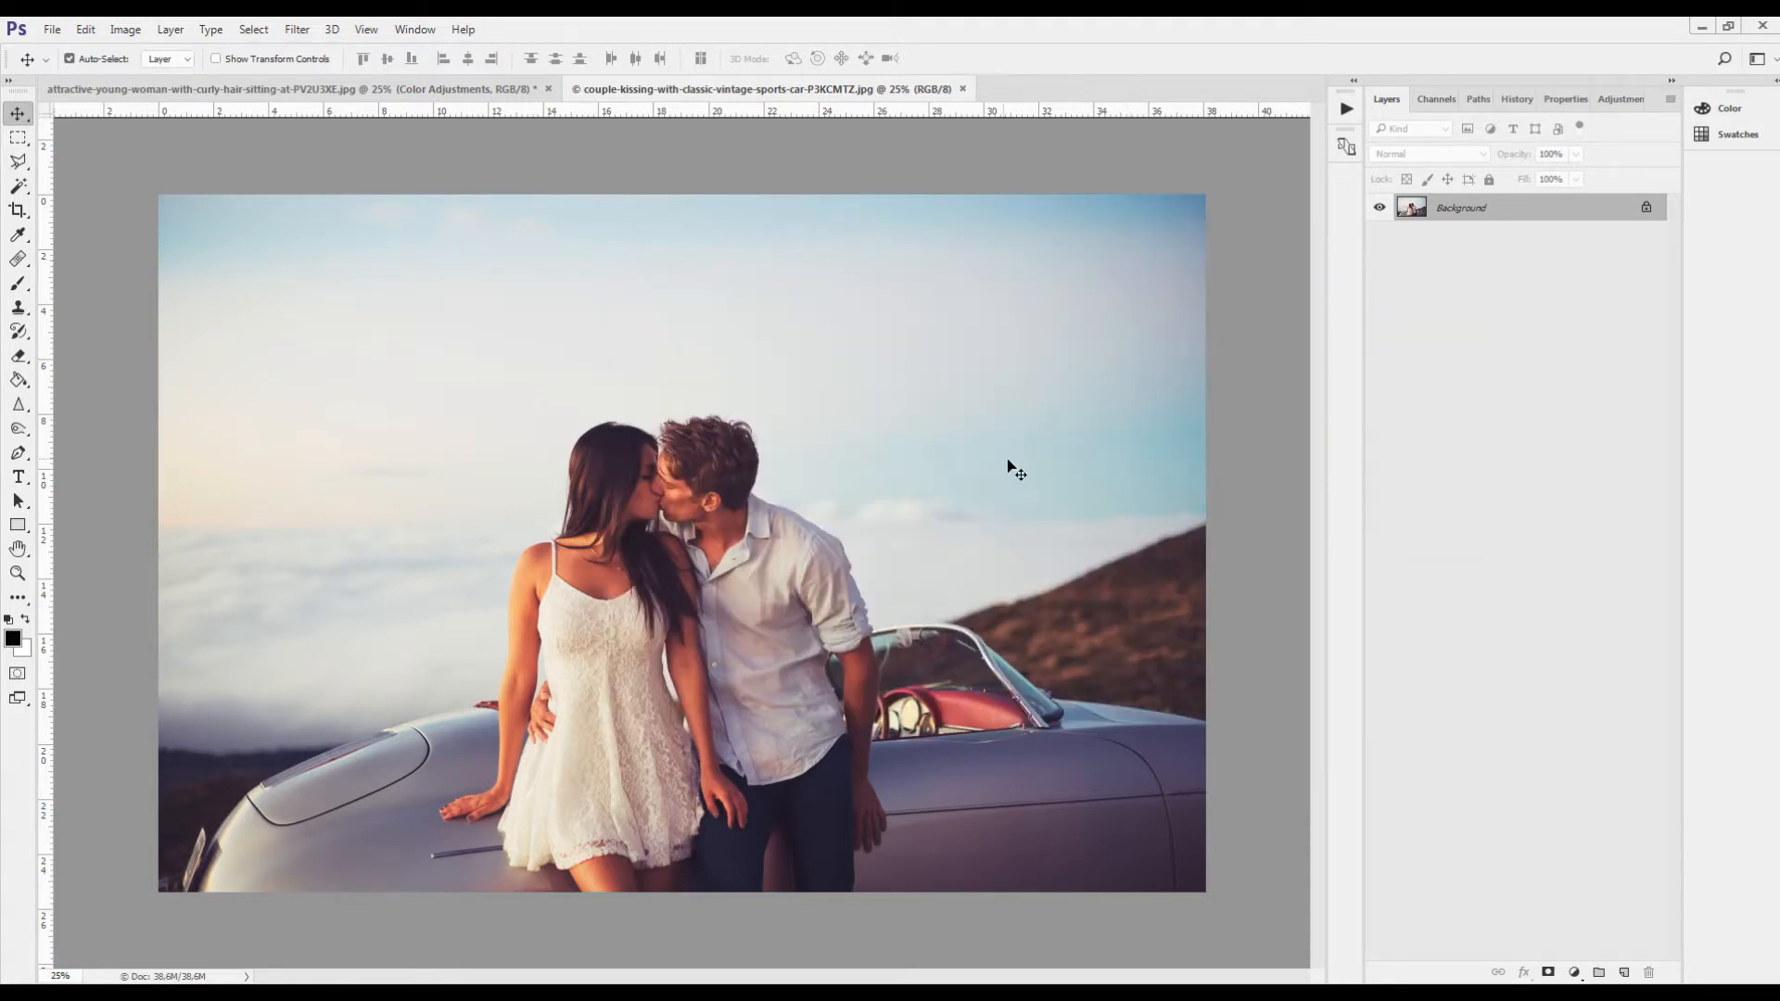
- Load the Ultimatum_Action file from the Ultimatum folder into the Actions list
left_click(1349, 109)
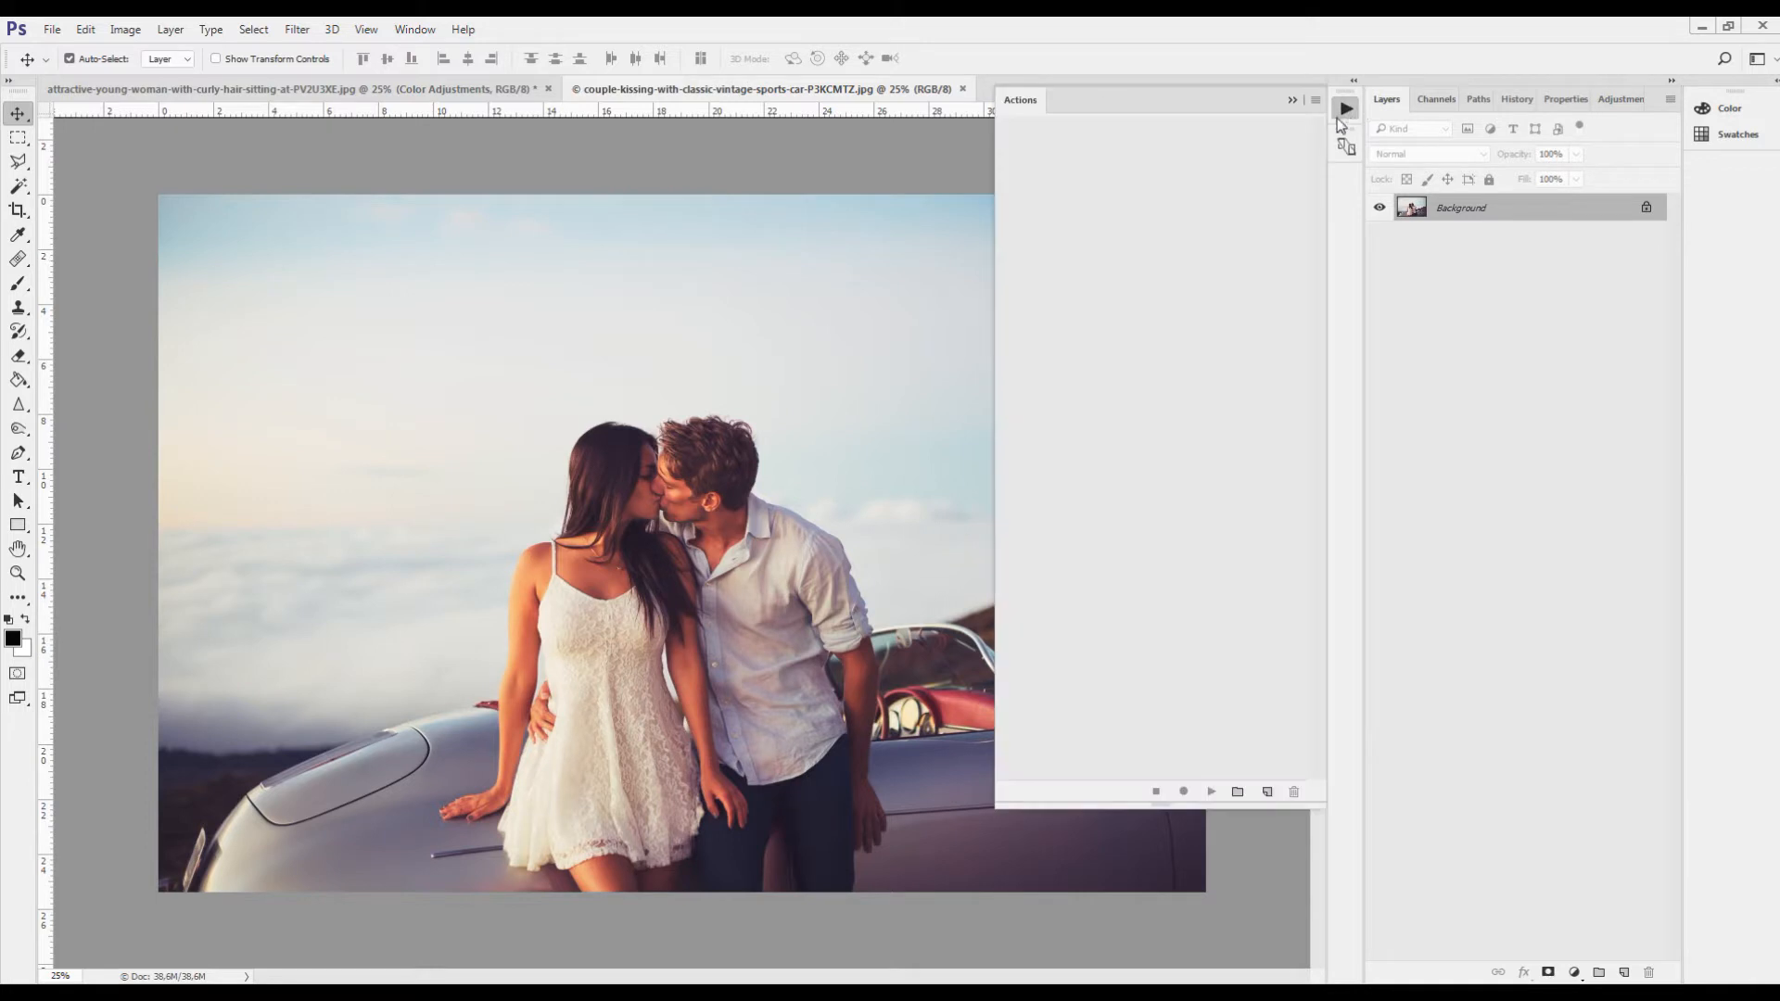
left_click(1315, 102)
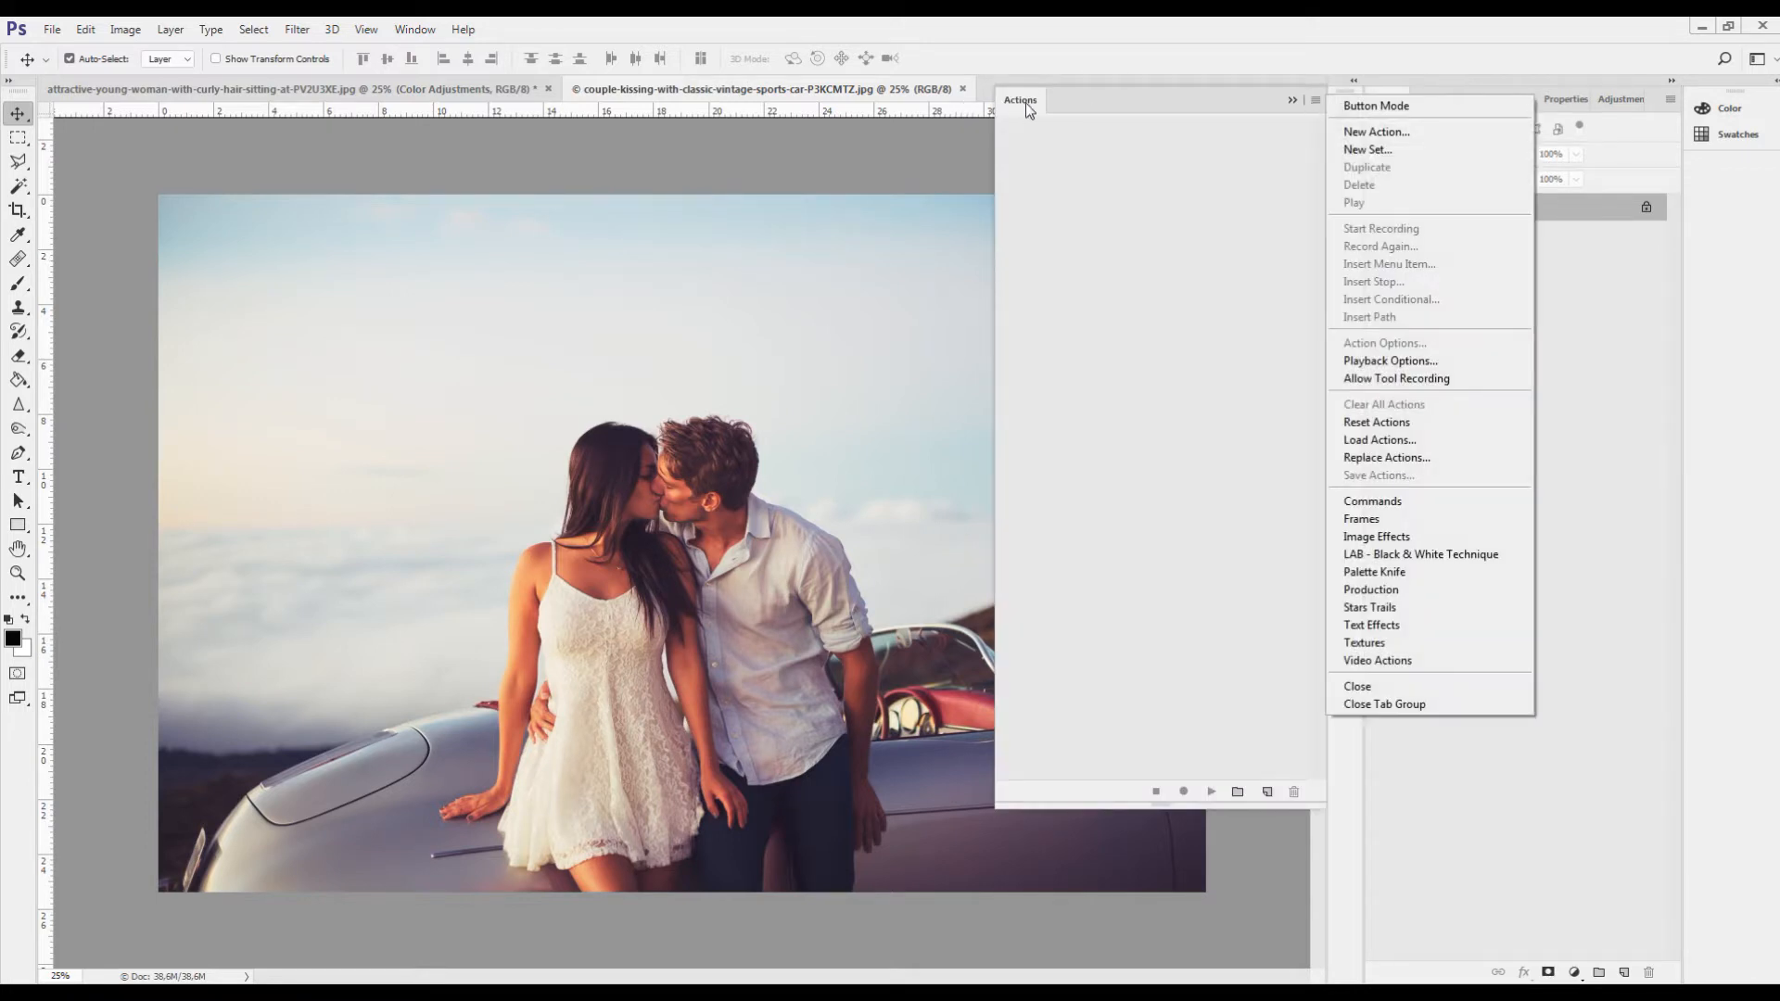
left_click(1390, 440)
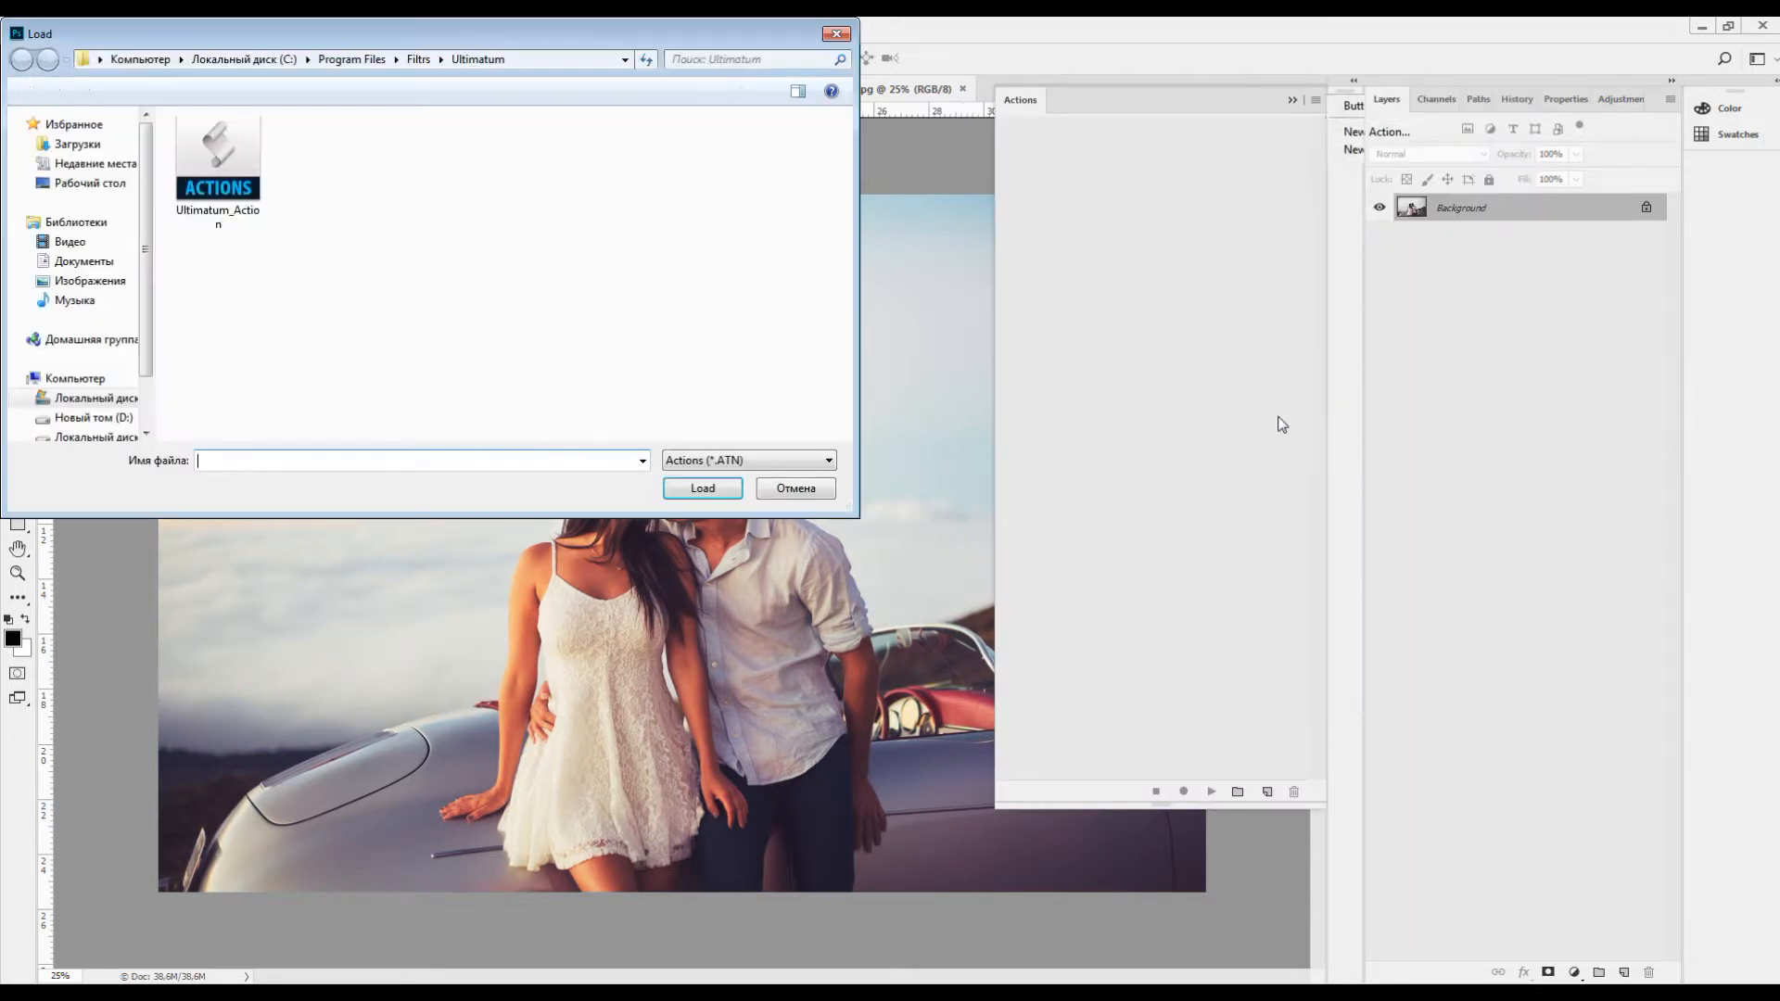
left_click(243, 179)
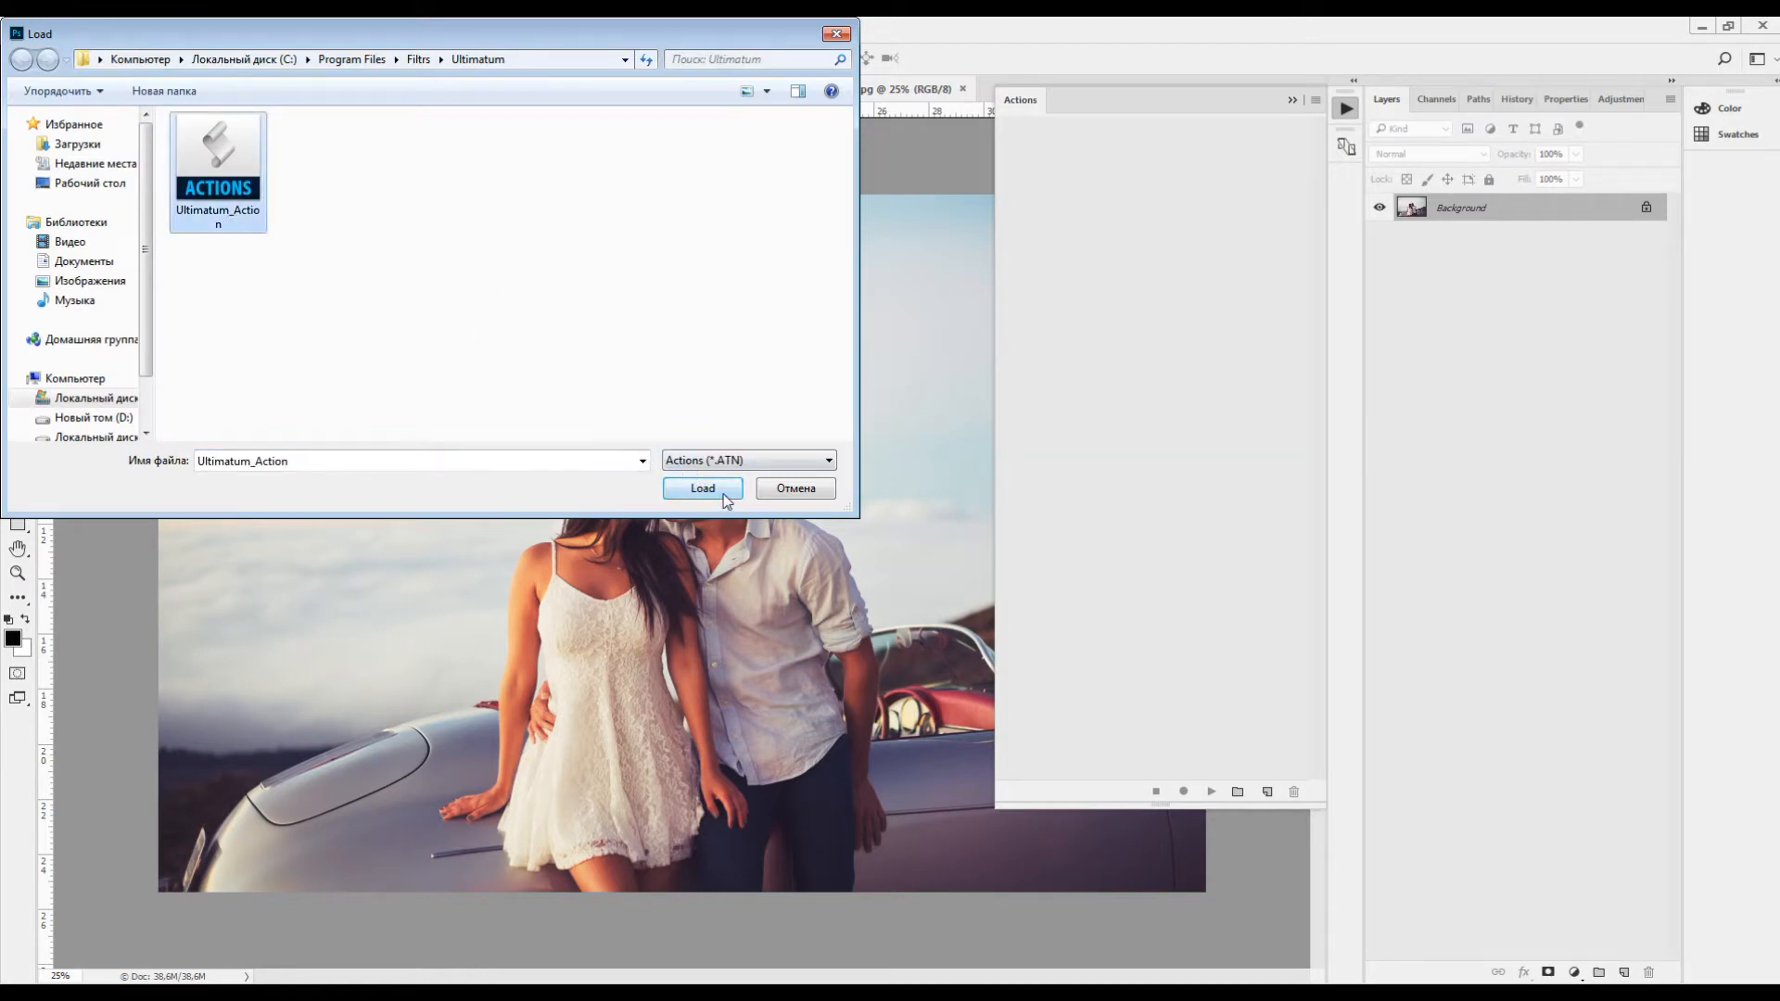
left_click(727, 496)
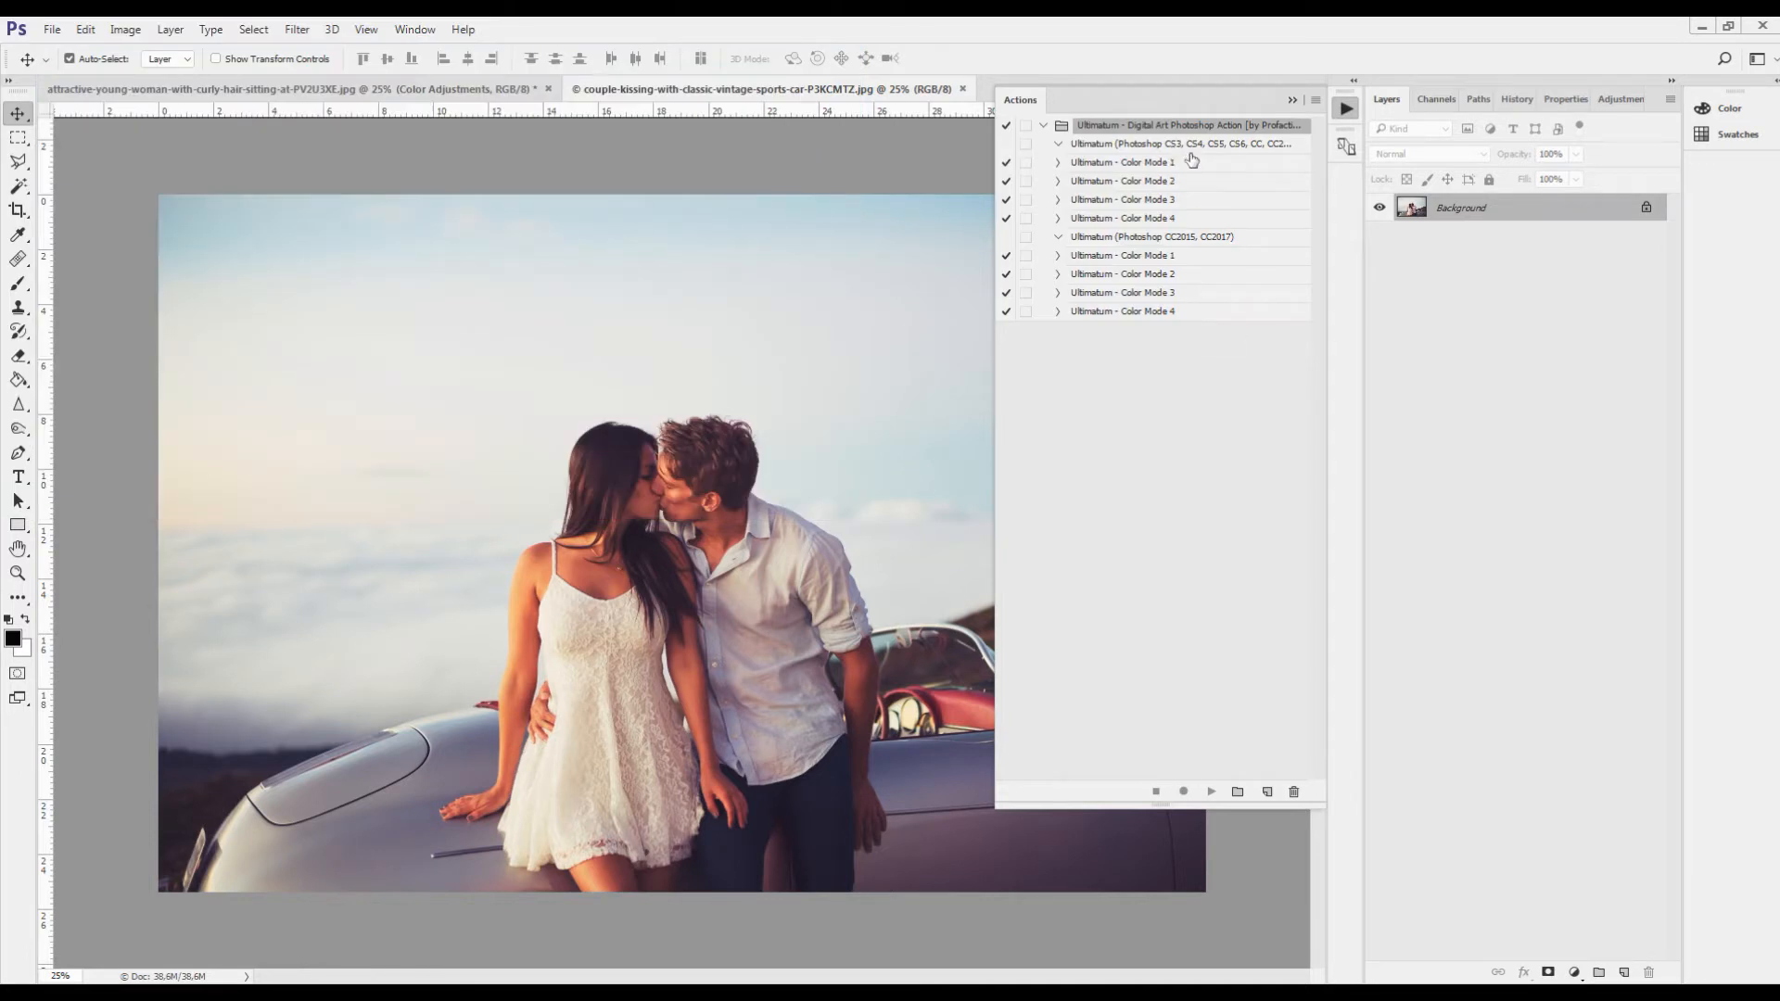
- Select the Ultimatum - Color Mode 1 action in the Photoshop CC2015, CC2017 section
left_click(1180, 243)
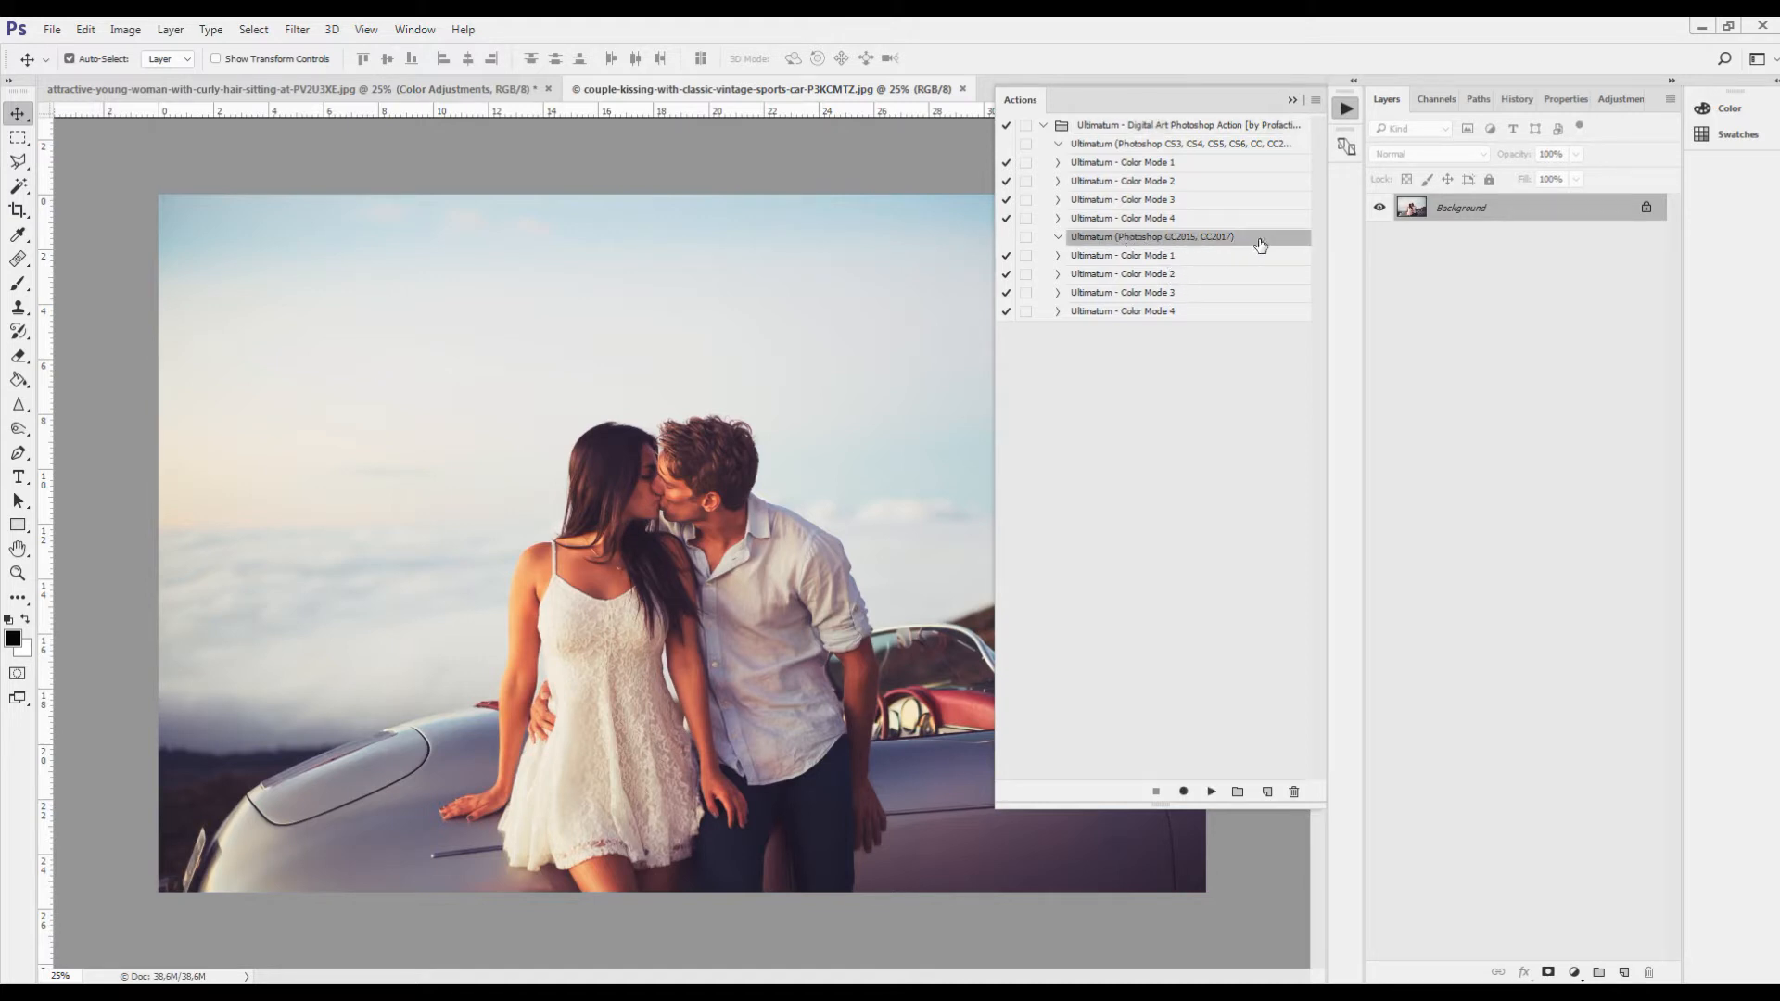
left_click(1152, 257)
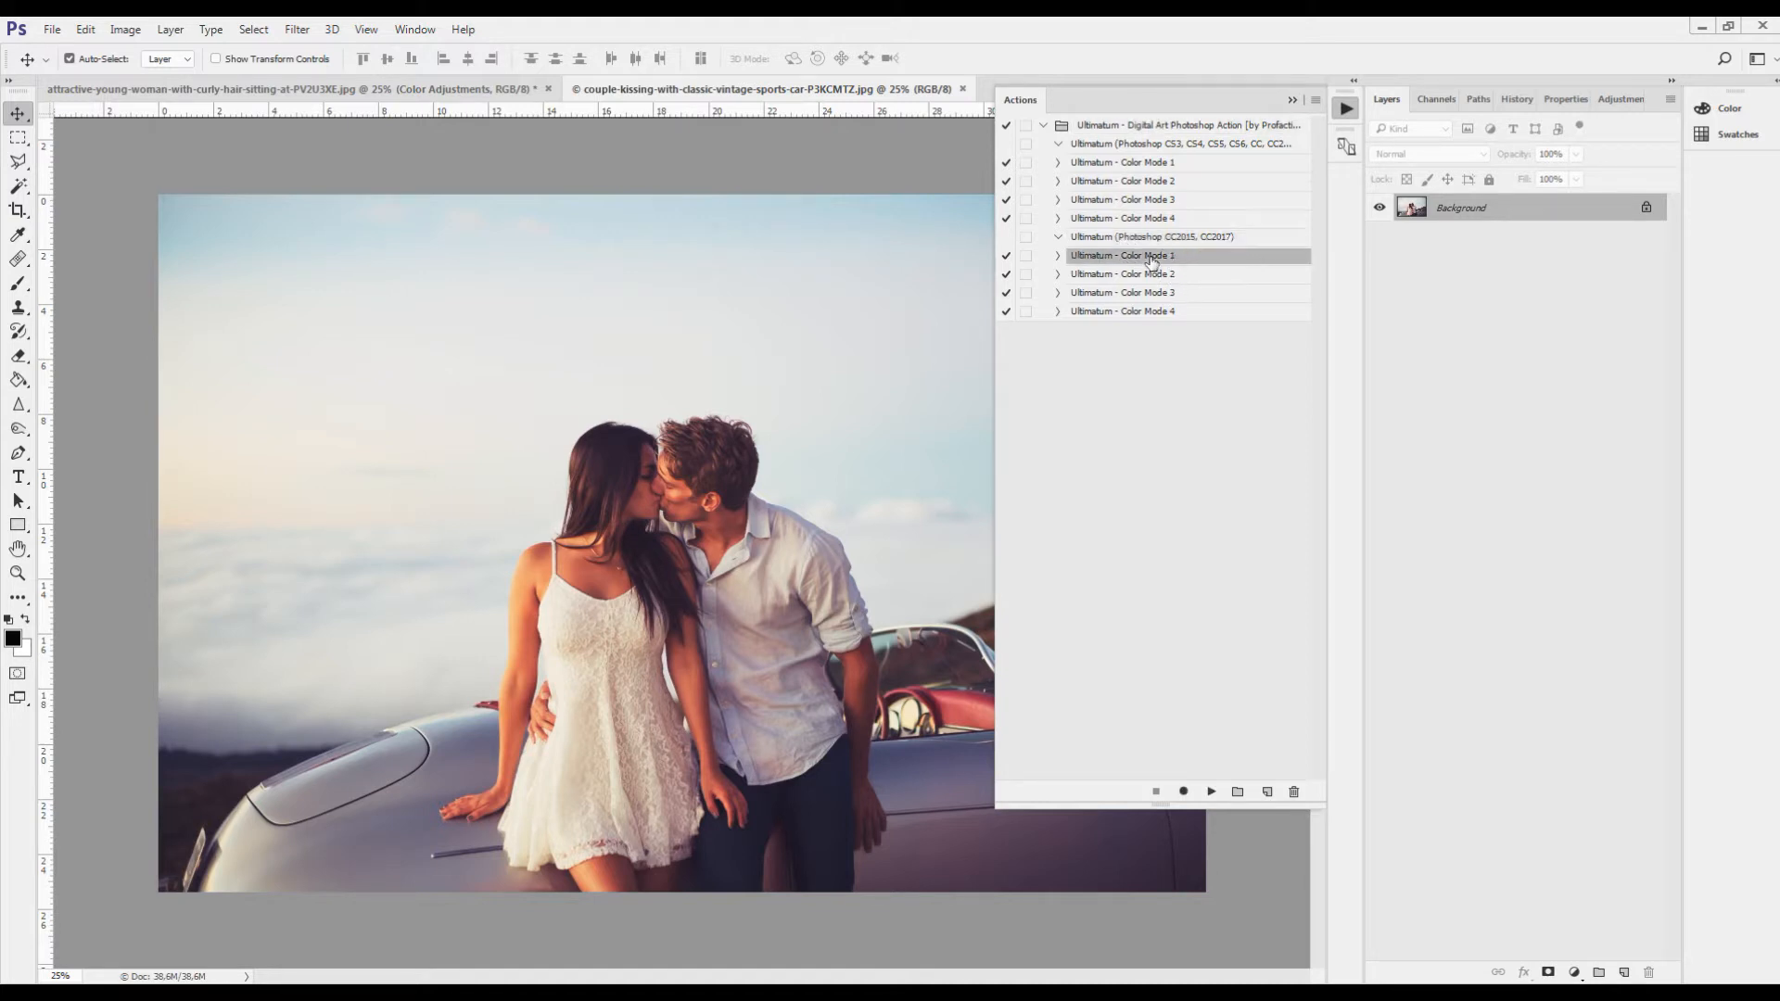
left_click(1058, 258)
left_click(1059, 258)
left_click(1223, 273)
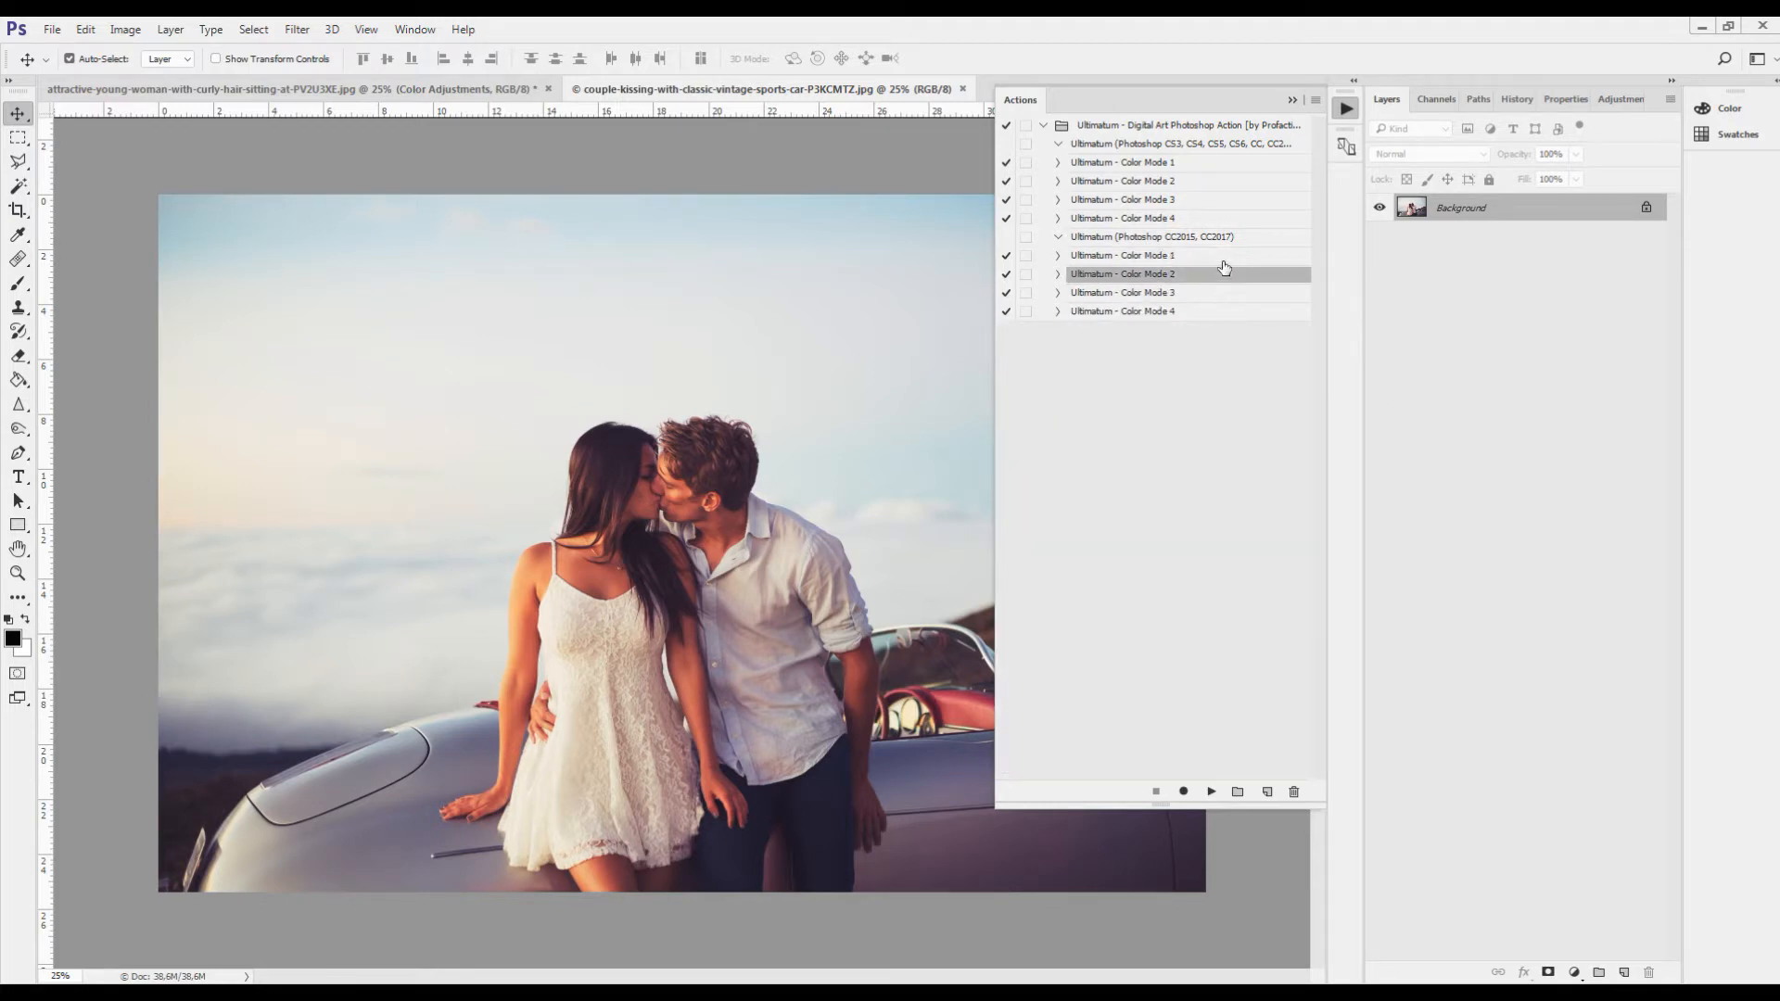
left_click(1224, 260)
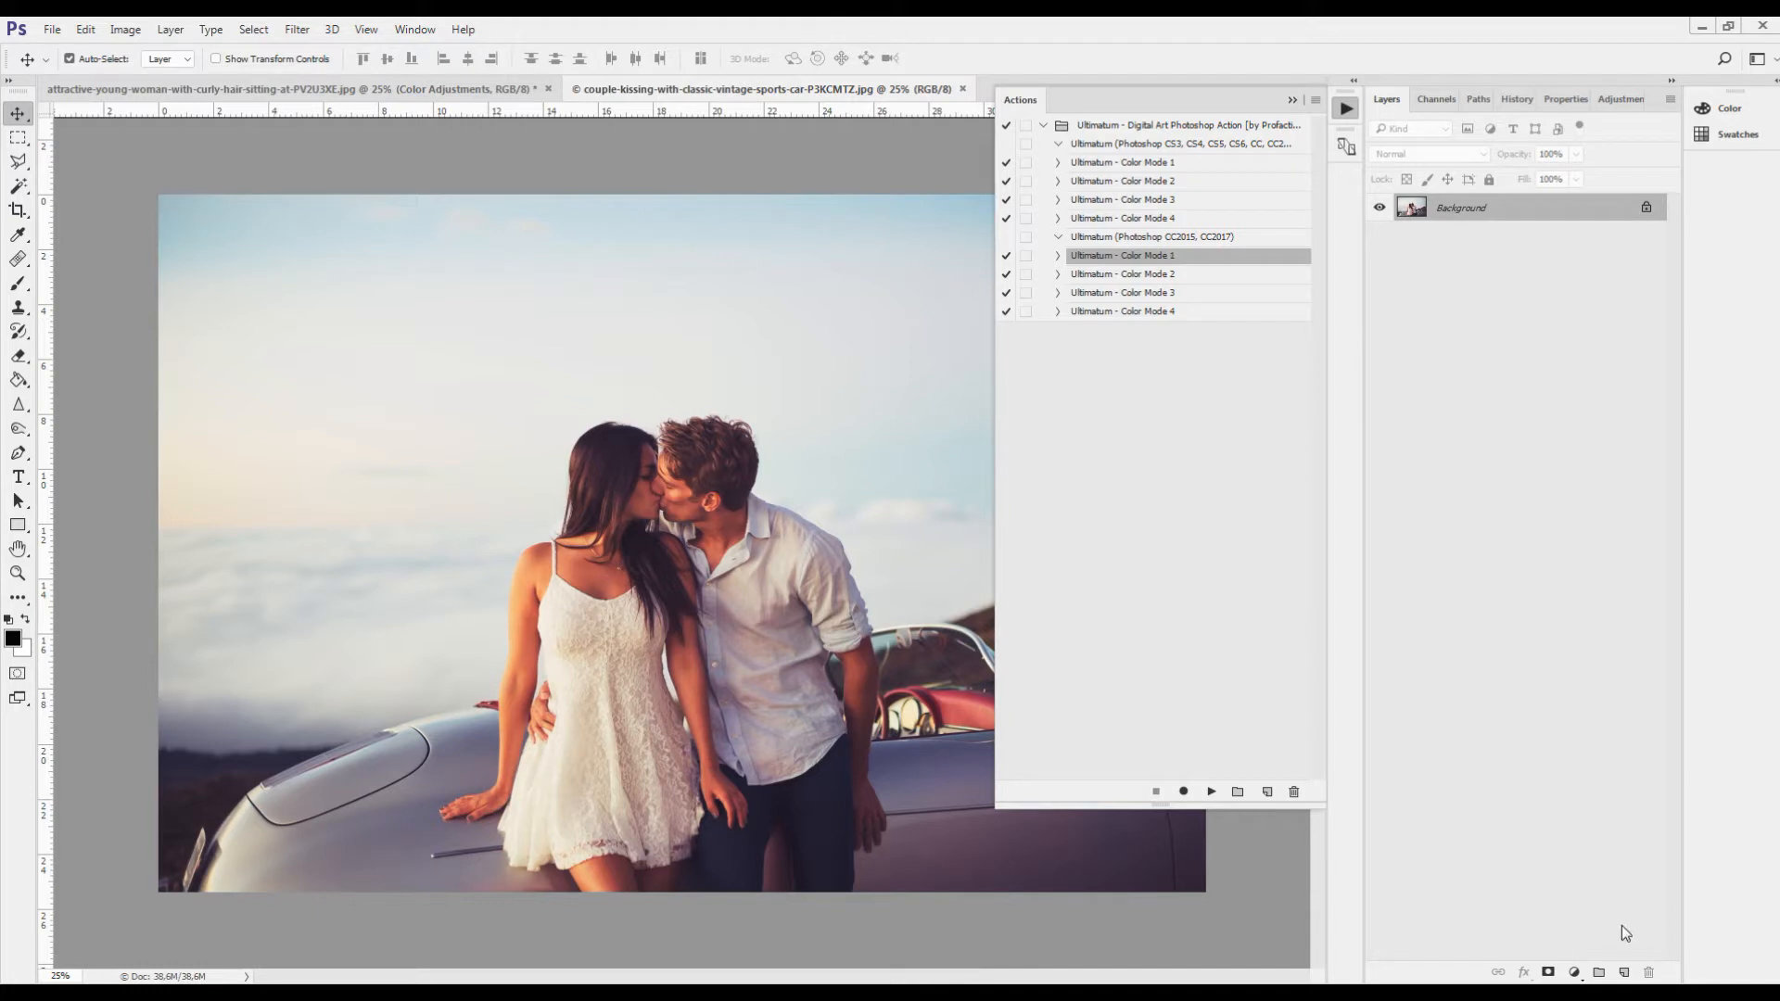
- Create a new layer above the Background, name it "profactions" and make it the active layer
left_click(1624, 972)
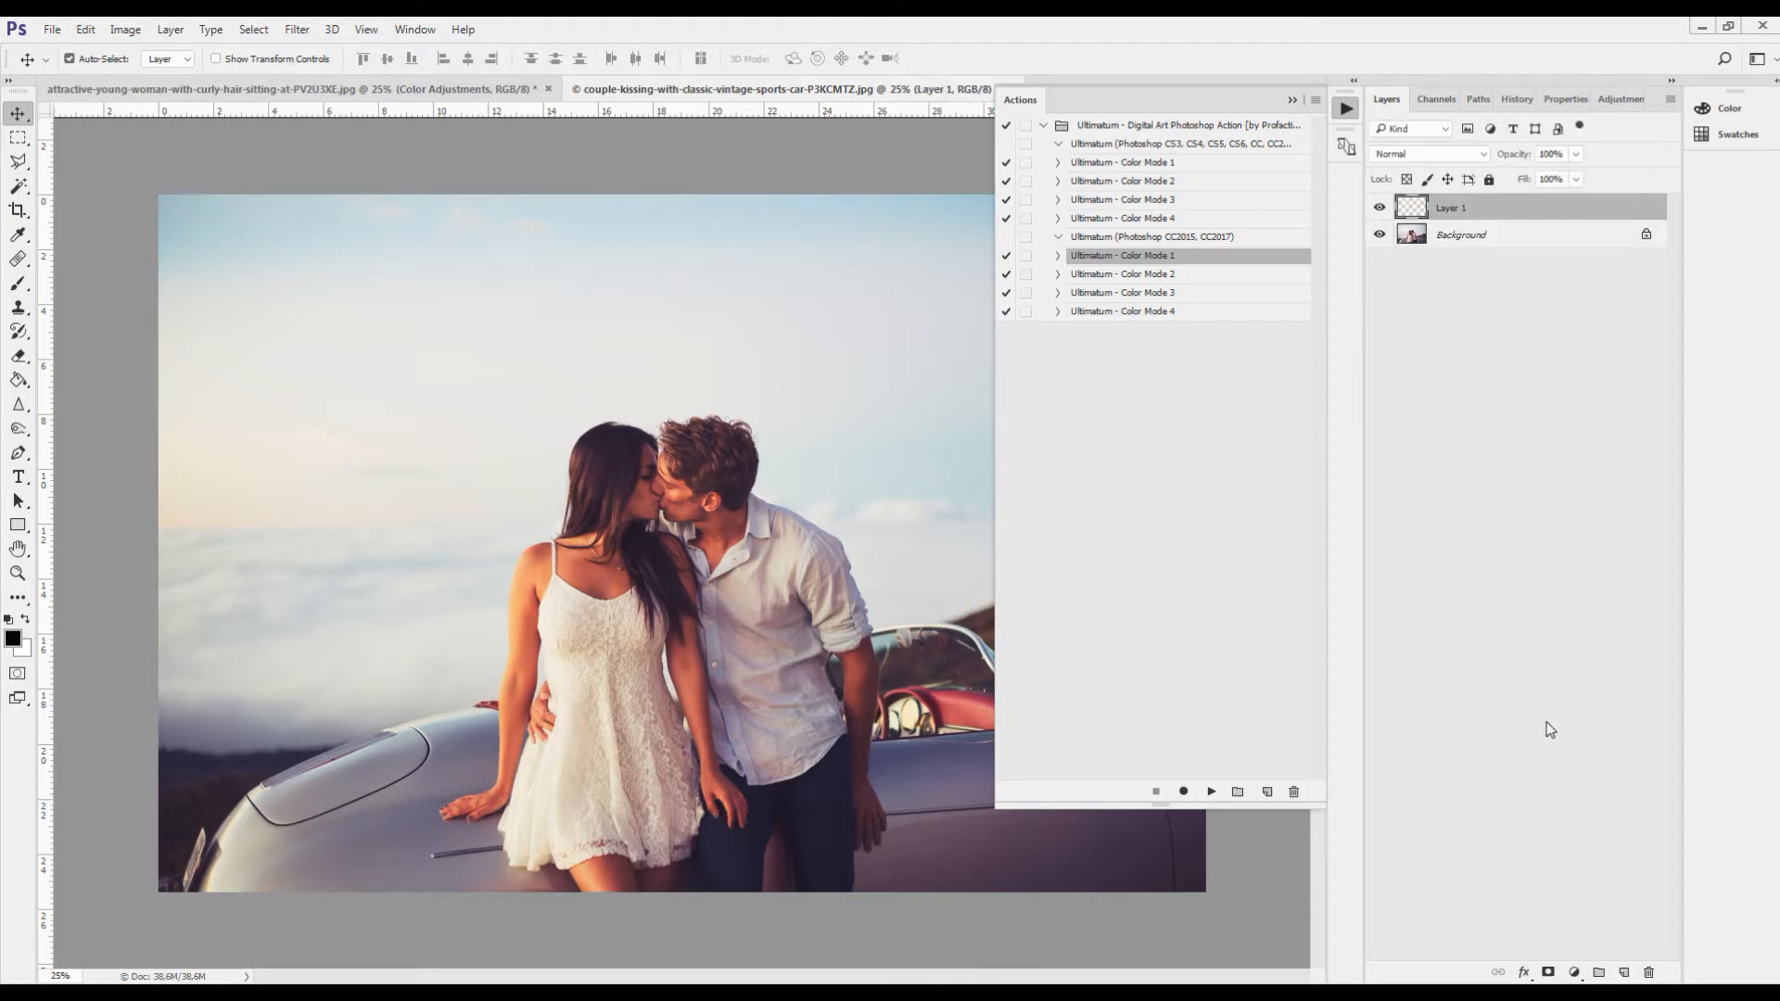
double_click(1452, 207)
type("profactions")
left_click(1509, 235)
left_click(1495, 210)
- Set up the Brush tool with a bright red foreground colour and the soft round 300 px brush
left_click(18, 283)
left_click(14, 639)
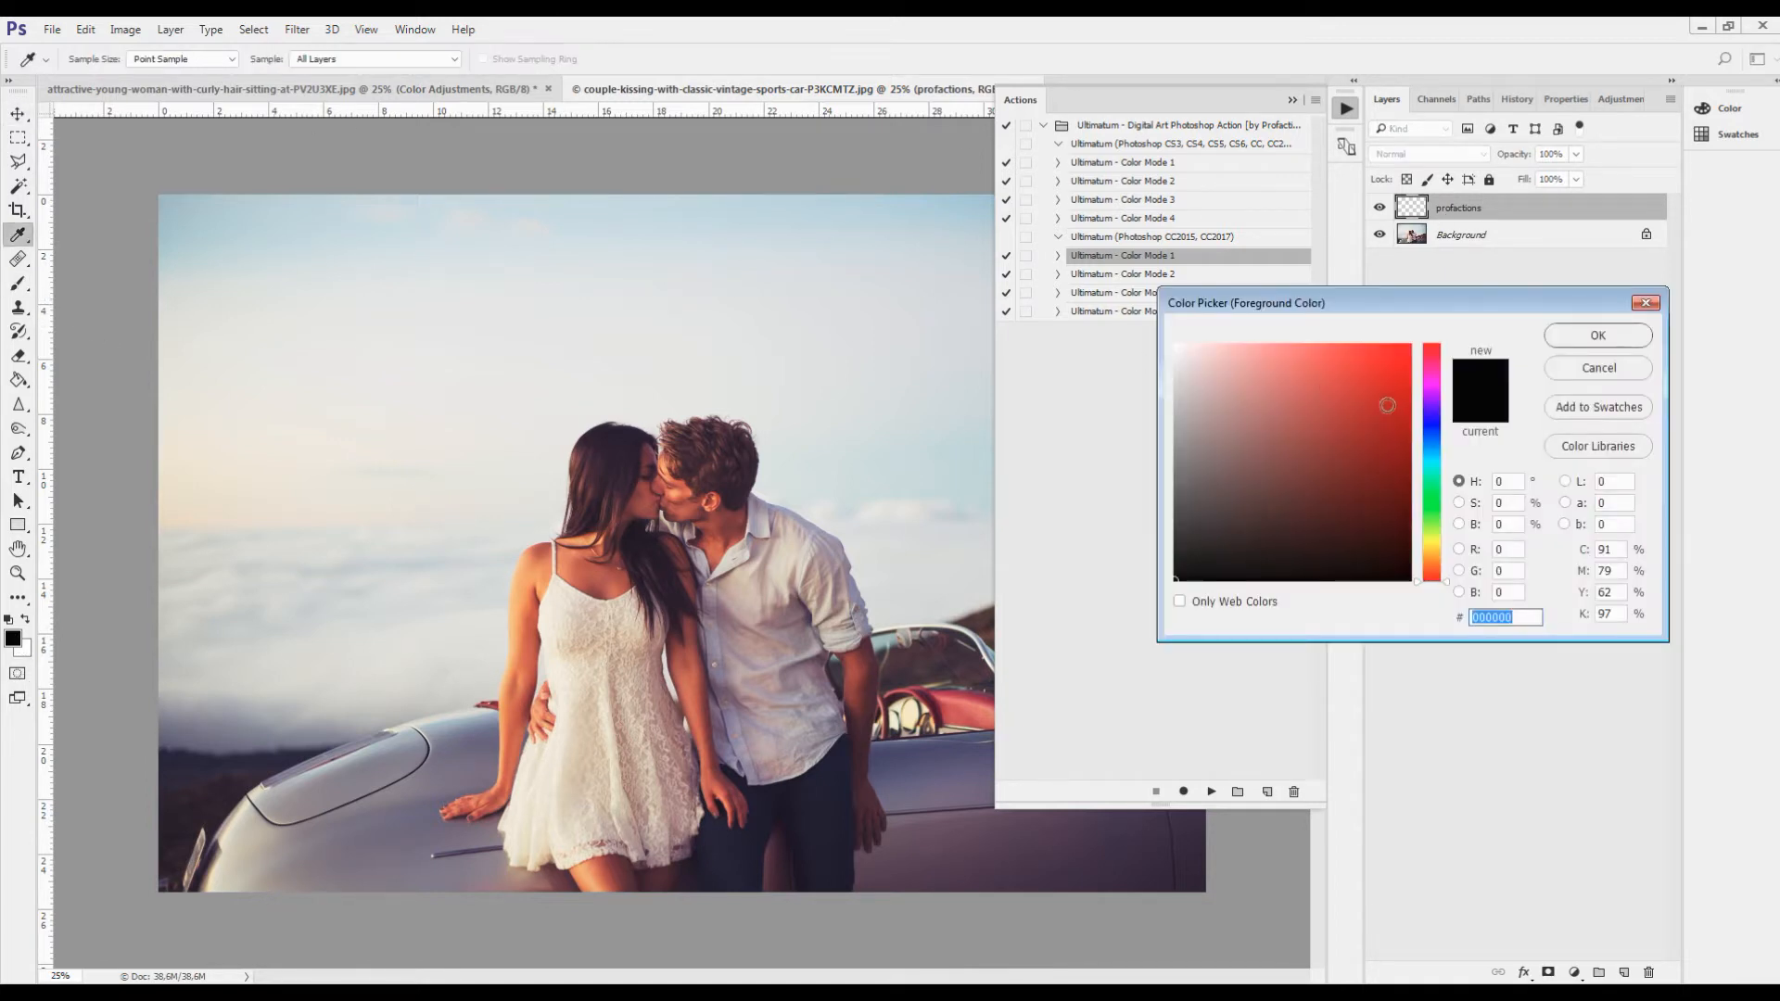
left_click_drag(1389, 409, 1412, 343)
left_click(1577, 336)
left_click(73, 53)
double_click(71, 197)
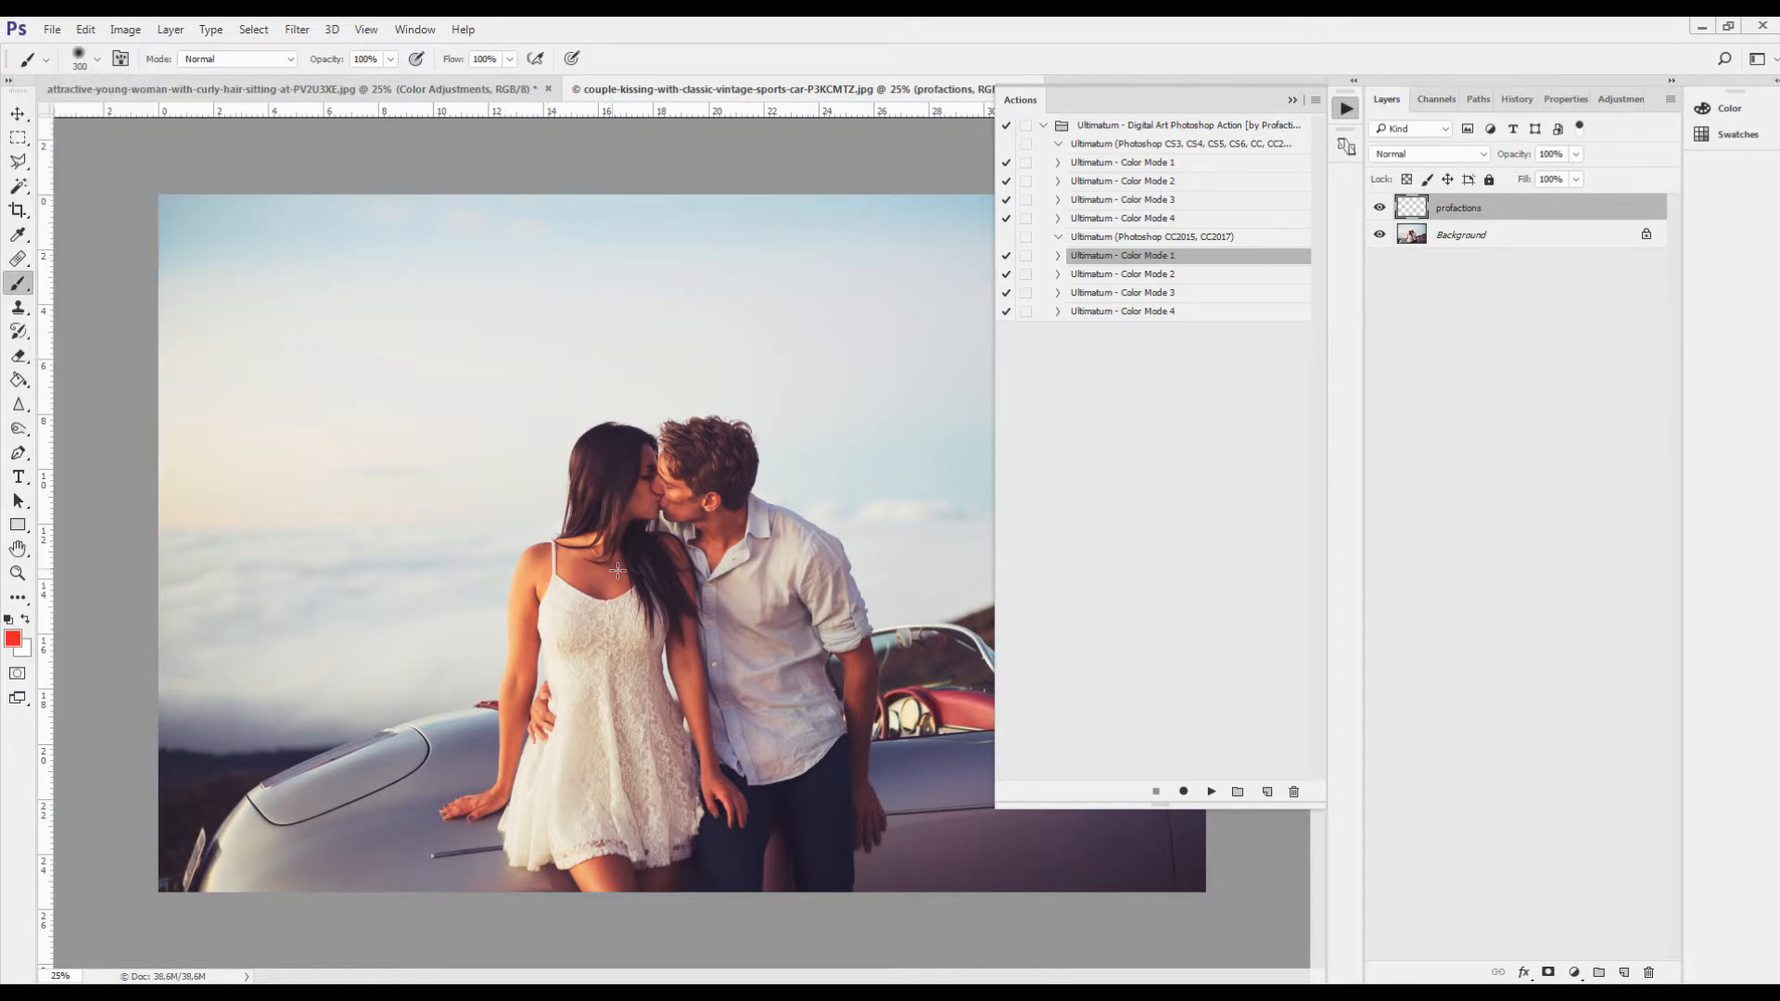
- Paint red over the couple's heads and the woman's neck and chest with a smaller brush, down to 90 px
key("bracketleft")
left_click_drag(636, 572, 641, 591)
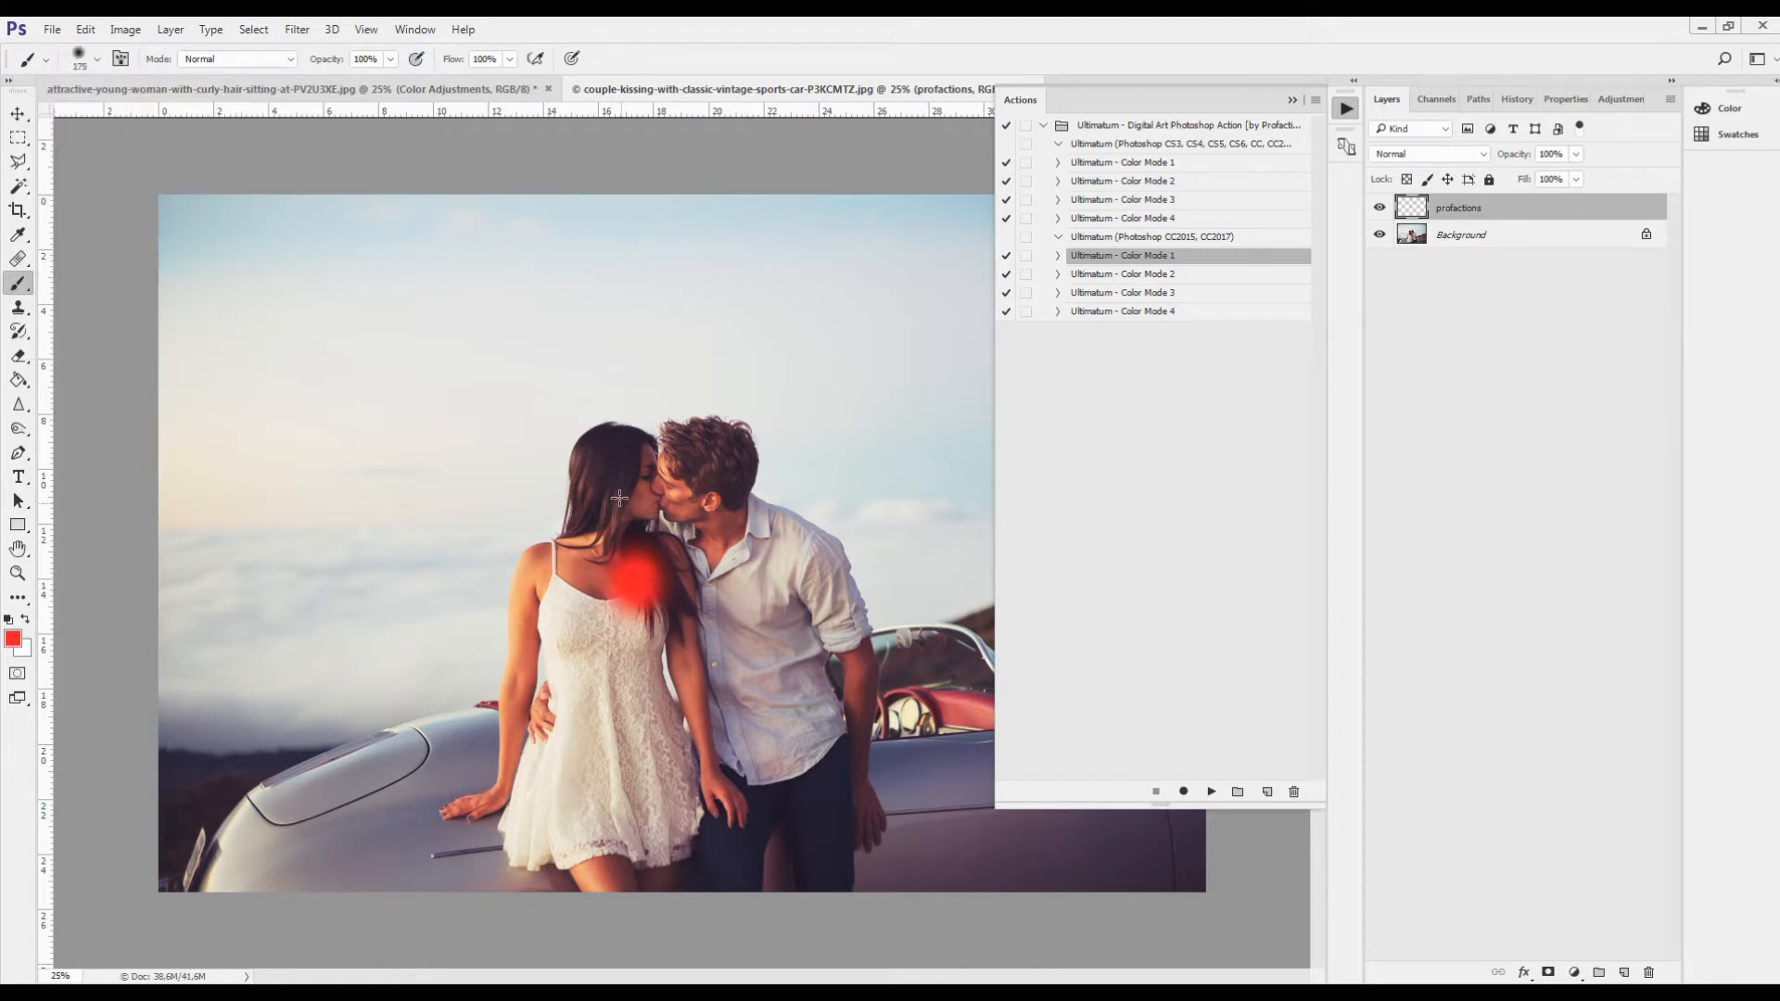
scroll(646, 470, "up", 2)
mouse_move(557, 394)
left_mouse_down()
mouse_move(516, 479)
mouse_move(523, 382)
mouse_move(545, 361)
mouse_move(594, 579)
mouse_move(600, 439)
mouse_move(517, 712)
mouse_move(515, 633)
left_mouse_up()
mouse_move(541, 387)
left_mouse_down()
mouse_move(594, 340)
mouse_move(521, 338)
mouse_move(494, 377)
mouse_move(464, 536)
mouse_move(388, 577)
mouse_move(364, 632)
mouse_move(463, 745)
mouse_move(490, 576)
mouse_move(486, 642)
mouse_move(637, 580)
mouse_move(666, 391)
mouse_move(686, 370)
mouse_move(651, 366)
mouse_move(713, 314)
mouse_move(788, 355)
mouse_move(782, 453)
mouse_move(735, 512)
mouse_move(755, 352)
mouse_move(665, 391)
mouse_move(739, 334)
mouse_move(815, 379)
mouse_move(781, 487)
mouse_move(867, 535)
left_mouse_up()
scroll(649, 408, "down", 5)
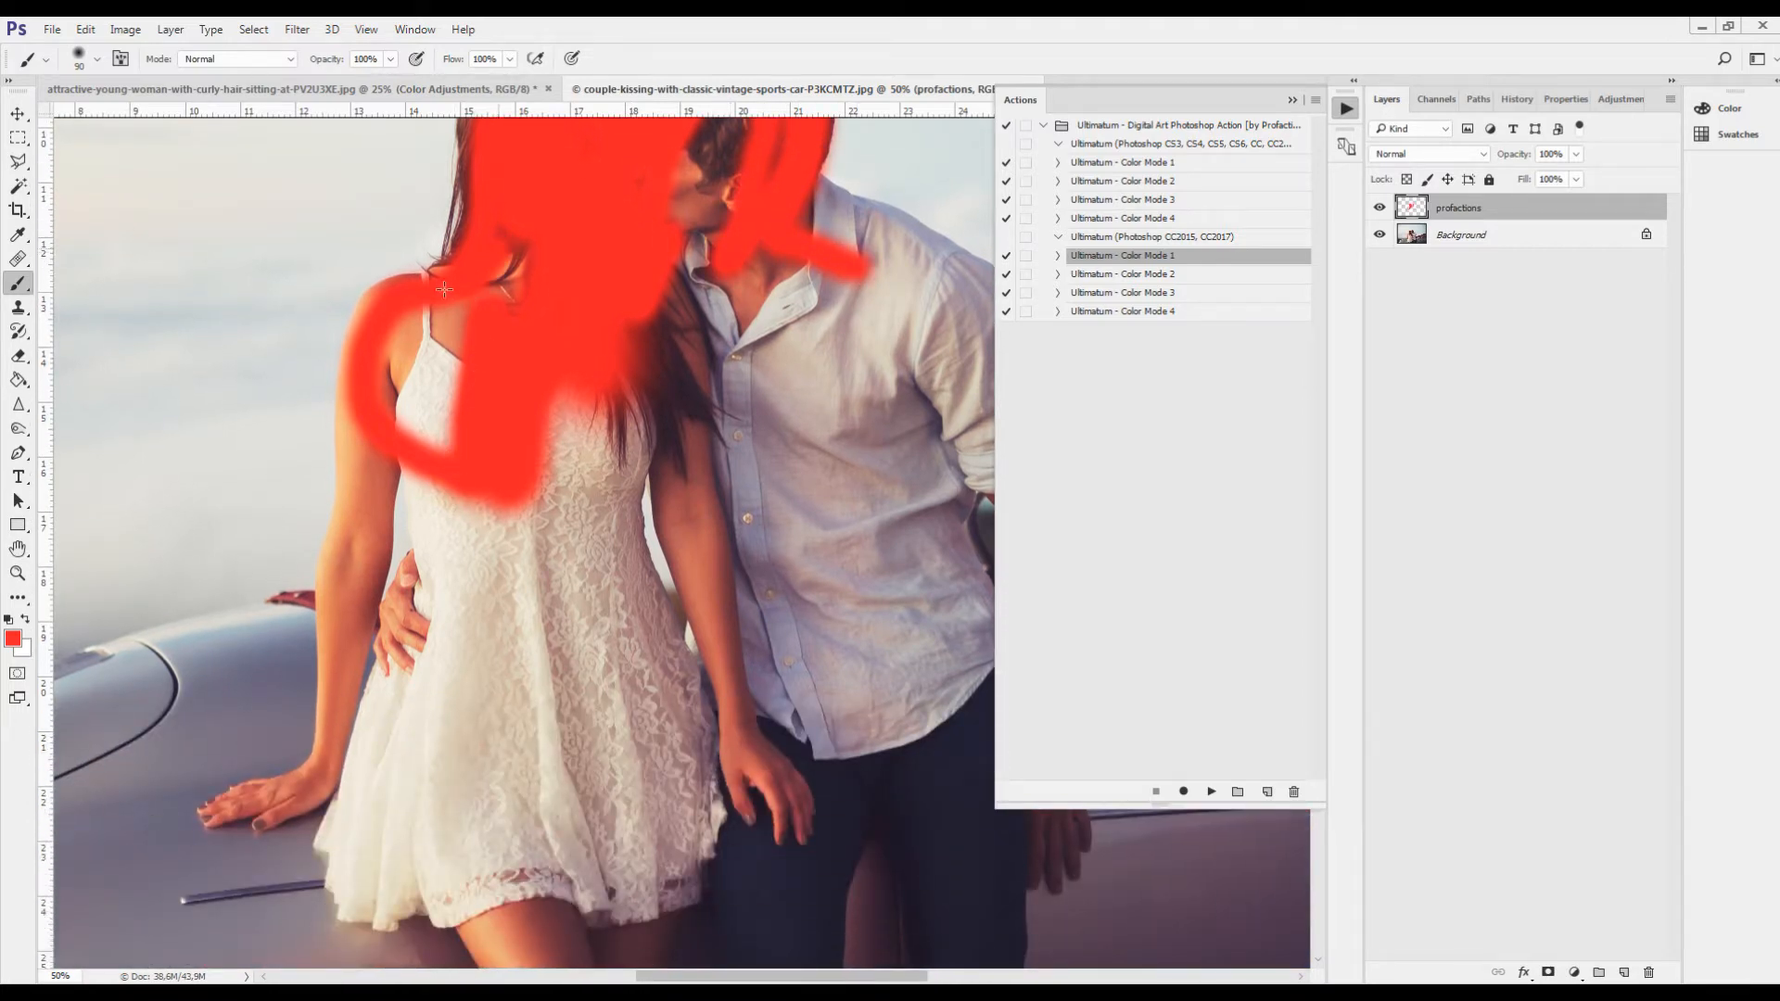
- Paint along the woman's arms, hands and dress edges and down the man's shoulder, outer arm and hand, reducing the brush to 70 px
mouse_move(445, 289)
left_mouse_down()
mouse_move(345, 363)
mouse_move(345, 707)
mouse_move(357, 683)
mouse_move(318, 783)
mouse_move(215, 809)
mouse_move(339, 802)
mouse_move(343, 867)
mouse_move(333, 826)
mouse_move(388, 916)
mouse_move(508, 976)
left_mouse_up()
key("bracketleft")
key("bracketleft")
mouse_move(647, 972)
left_mouse_down()
mouse_move(674, 874)
mouse_move(701, 856)
mouse_move(742, 955)
mouse_move(730, 896)
mouse_move(675, 889)
mouse_move(672, 958)
mouse_move(533, 949)
mouse_move(618, 649)
left_mouse_up()
mouse_move(636, 438)
left_mouse_down()
mouse_move(628, 493)
mouse_move(708, 698)
mouse_move(664, 382)
mouse_move(755, 659)
mouse_move(771, 834)
mouse_move(725, 839)
mouse_move(707, 696)
mouse_move(635, 904)
mouse_move(573, 979)
mouse_move(800, 766)
mouse_move(847, 841)
mouse_move(836, 927)
mouse_move(840, 834)
mouse_move(802, 978)
mouse_move(862, 790)
mouse_move(917, 973)
mouse_move(906, 928)
left_mouse_up()
key("ctrl+minus")
mouse_move(758, 302)
left_mouse_down()
mouse_move(857, 353)
mouse_move(921, 422)
mouse_move(937, 472)
mouse_move(915, 597)
mouse_move(924, 757)
mouse_move(939, 736)
mouse_move(919, 692)
left_mouse_up()
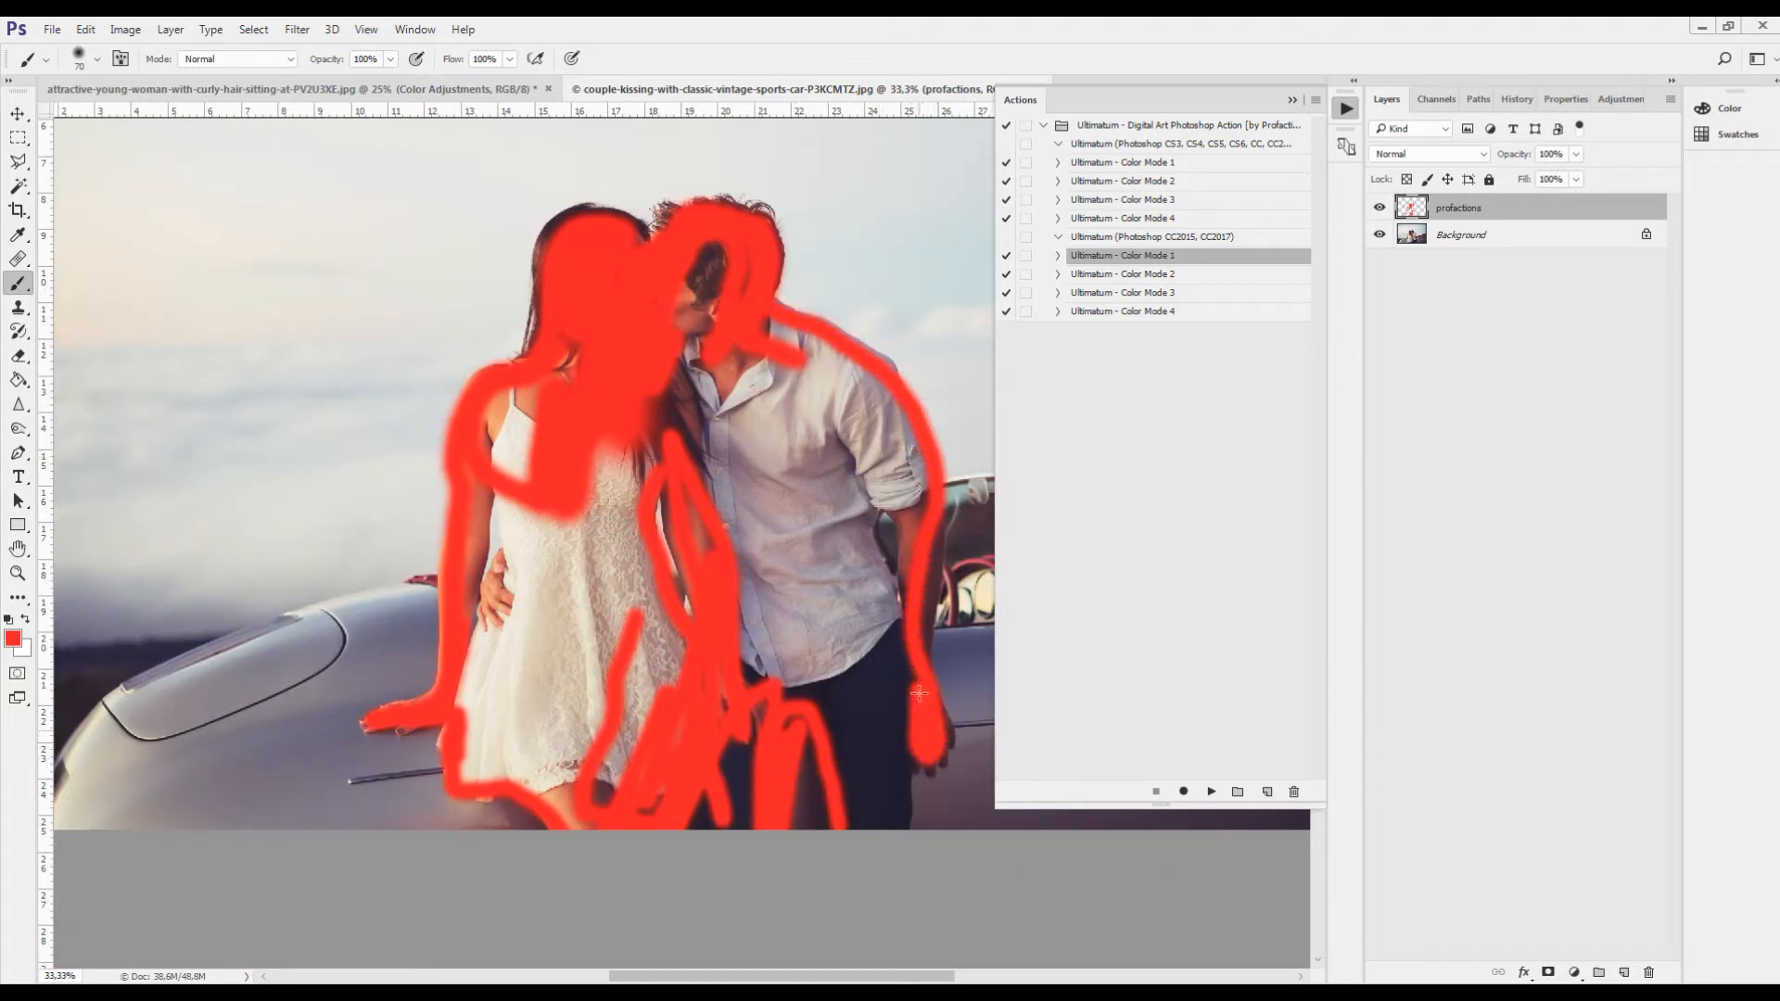
mouse_move(927, 567)
left_mouse_down()
mouse_move(933, 506)
mouse_move(910, 448)
mouse_move(836, 399)
mouse_move(900, 511)
mouse_move(915, 592)
mouse_move(898, 437)
mouse_move(853, 422)
mouse_move(881, 458)
mouse_move(876, 403)
mouse_move(772, 329)
mouse_move(832, 352)
mouse_move(904, 462)
mouse_move(835, 352)
mouse_move(909, 432)
mouse_move(850, 369)
mouse_move(874, 471)
left_mouse_up()
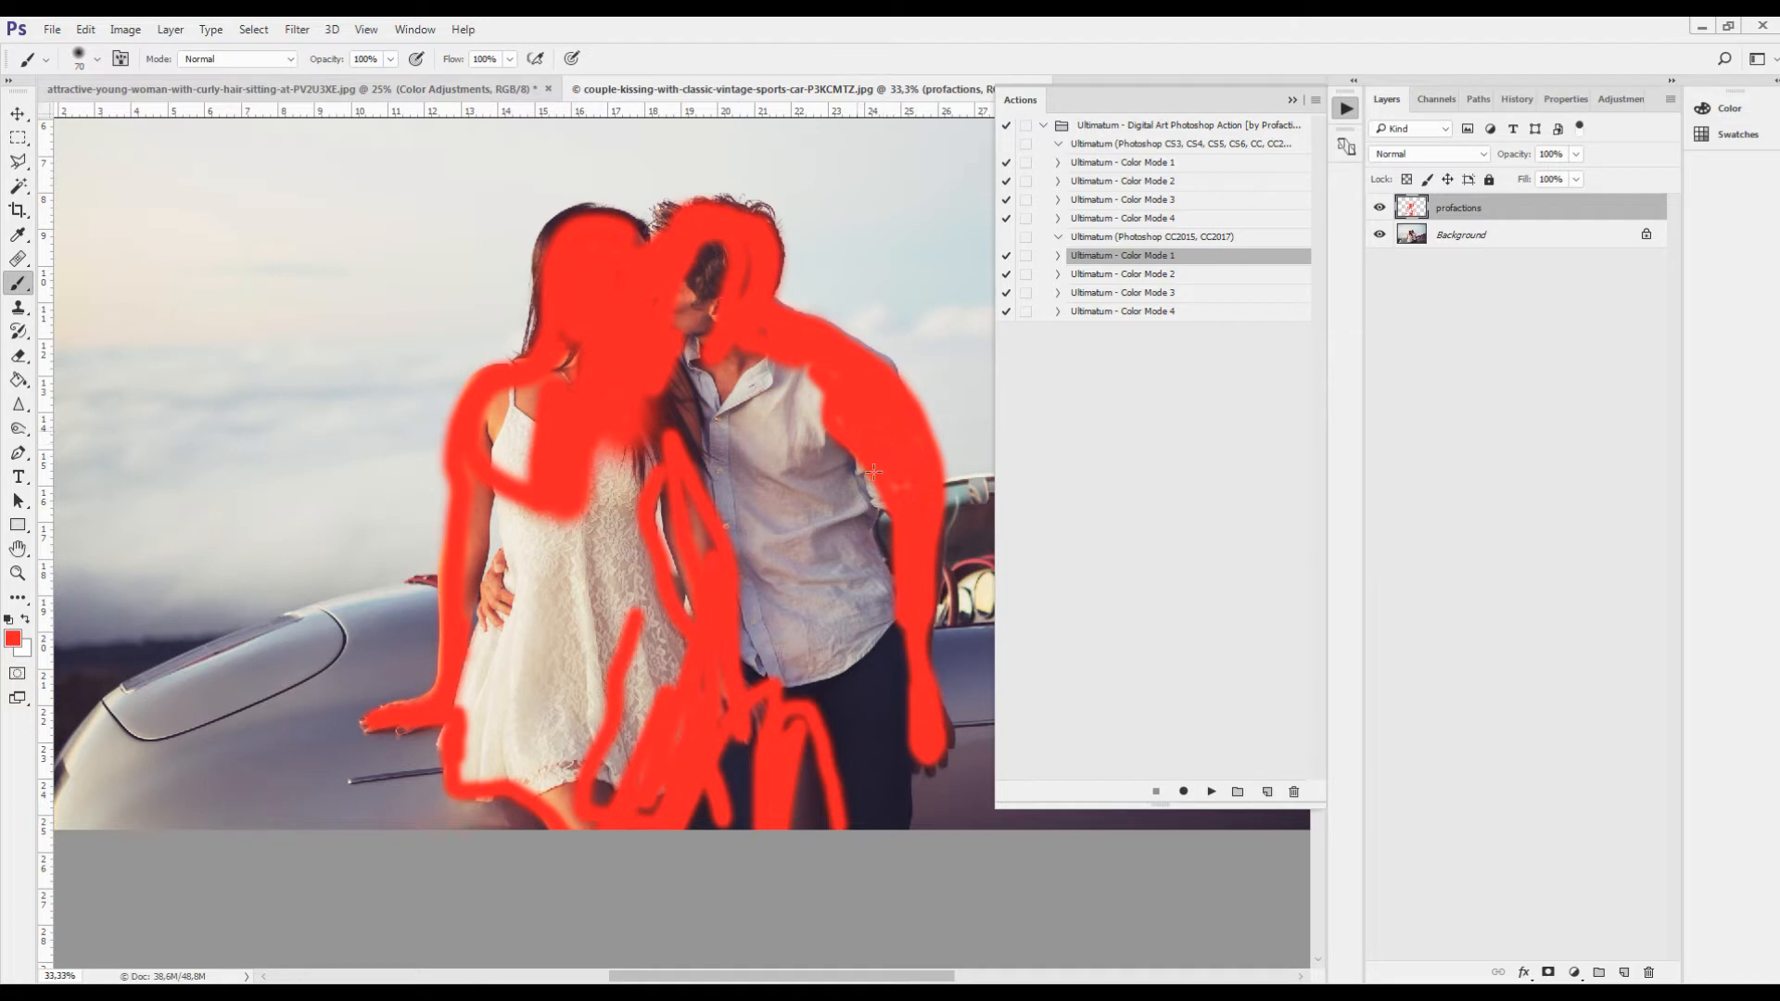
- Fill the woman's torso and dress and the remaining gaps in the couple's faces and necks with red
mouse_move(725, 331)
left_mouse_down()
mouse_move(675, 357)
mouse_move(568, 361)
mouse_move(482, 502)
mouse_move(466, 716)
mouse_move(470, 702)
mouse_move(496, 773)
mouse_move(642, 702)
left_mouse_up()
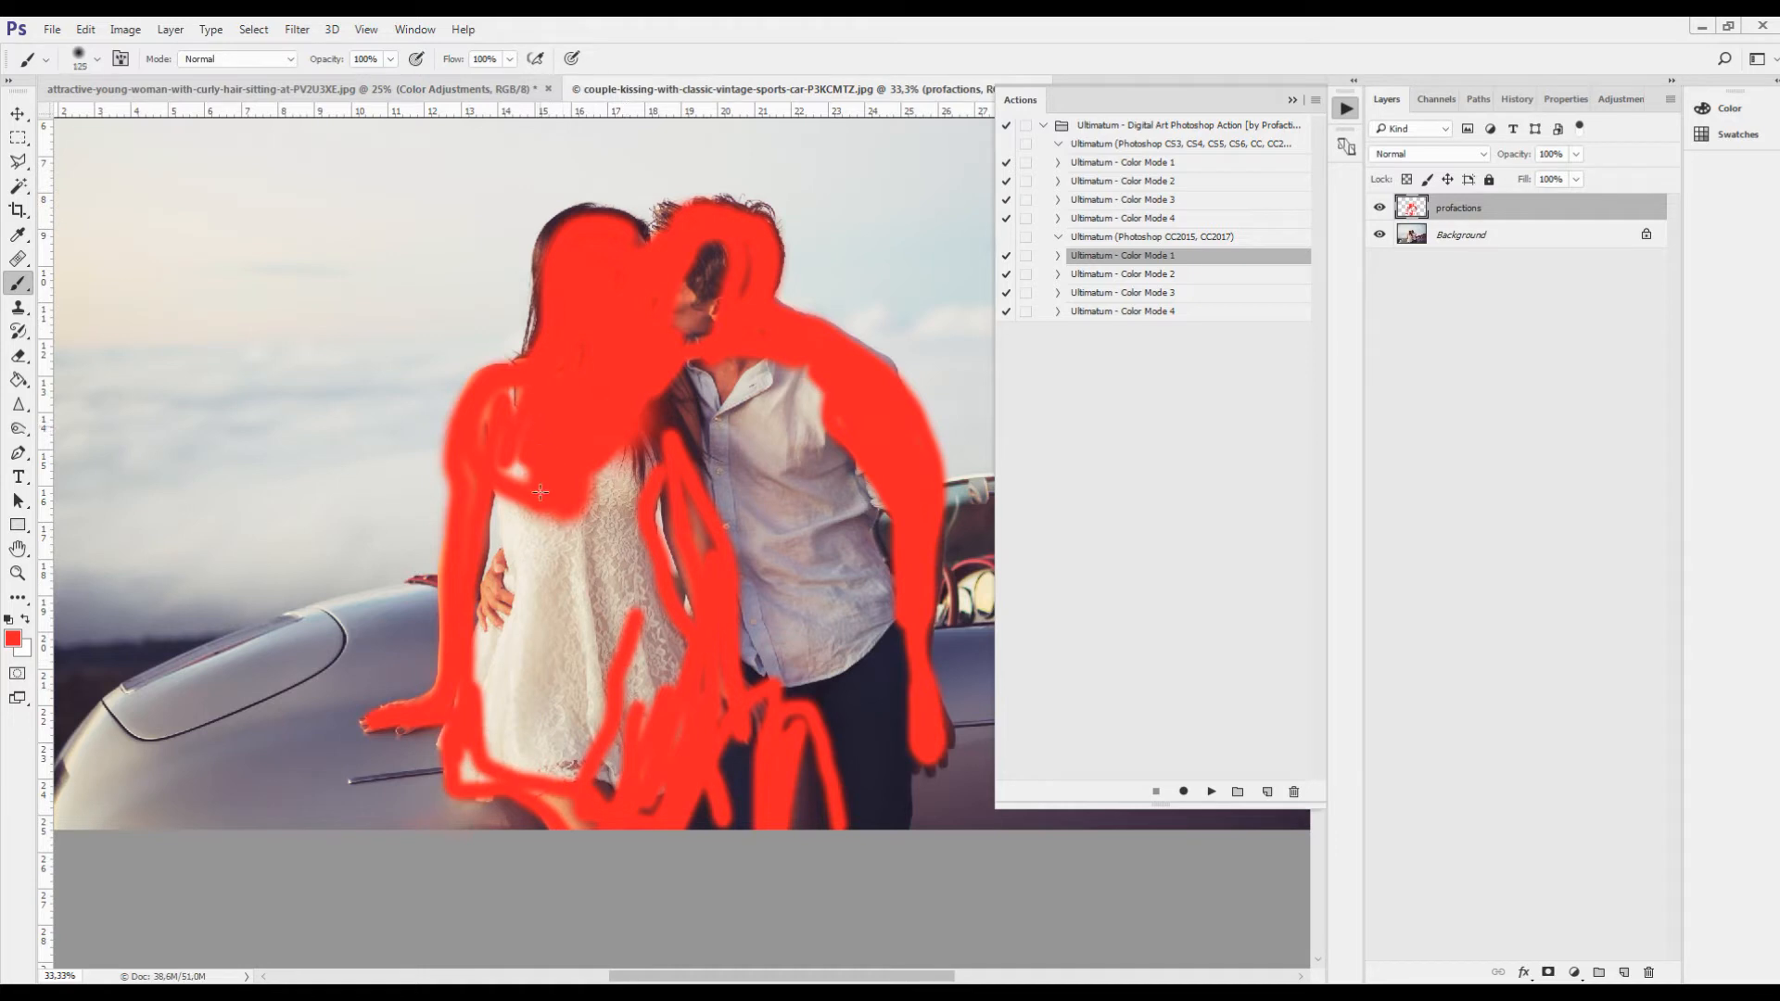
mouse_move(541, 491)
left_mouse_down()
mouse_move(539, 587)
mouse_move(515, 403)
mouse_move(486, 412)
mouse_move(493, 638)
mouse_move(506, 671)
mouse_move(531, 487)
mouse_move(574, 713)
left_mouse_up()
key("bracketright")
key("bracketright")
mouse_move(531, 610)
left_mouse_down()
mouse_move(501, 766)
mouse_move(476, 673)
mouse_move(484, 753)
mouse_move(651, 812)
mouse_move(570, 808)
mouse_move(532, 753)
mouse_move(536, 674)
mouse_move(632, 834)
mouse_move(580, 452)
mouse_move(564, 656)
mouse_move(619, 791)
mouse_move(611, 493)
mouse_move(597, 550)
mouse_move(614, 451)
mouse_move(678, 733)
mouse_move(768, 755)
mouse_move(733, 696)
mouse_move(677, 819)
mouse_move(769, 662)
mouse_move(712, 742)
mouse_move(689, 681)
left_mouse_up()
mouse_move(712, 376)
left_mouse_down()
mouse_move(748, 647)
mouse_move(692, 373)
mouse_move(647, 403)
mouse_move(614, 471)
mouse_move(657, 419)
left_mouse_up()
key("bracketleft")
key("bracketleft")
mouse_move(649, 291)
left_mouse_down()
mouse_move(705, 338)
mouse_move(727, 236)
mouse_move(722, 374)
mouse_move(678, 331)
mouse_move(599, 322)
left_mouse_up()
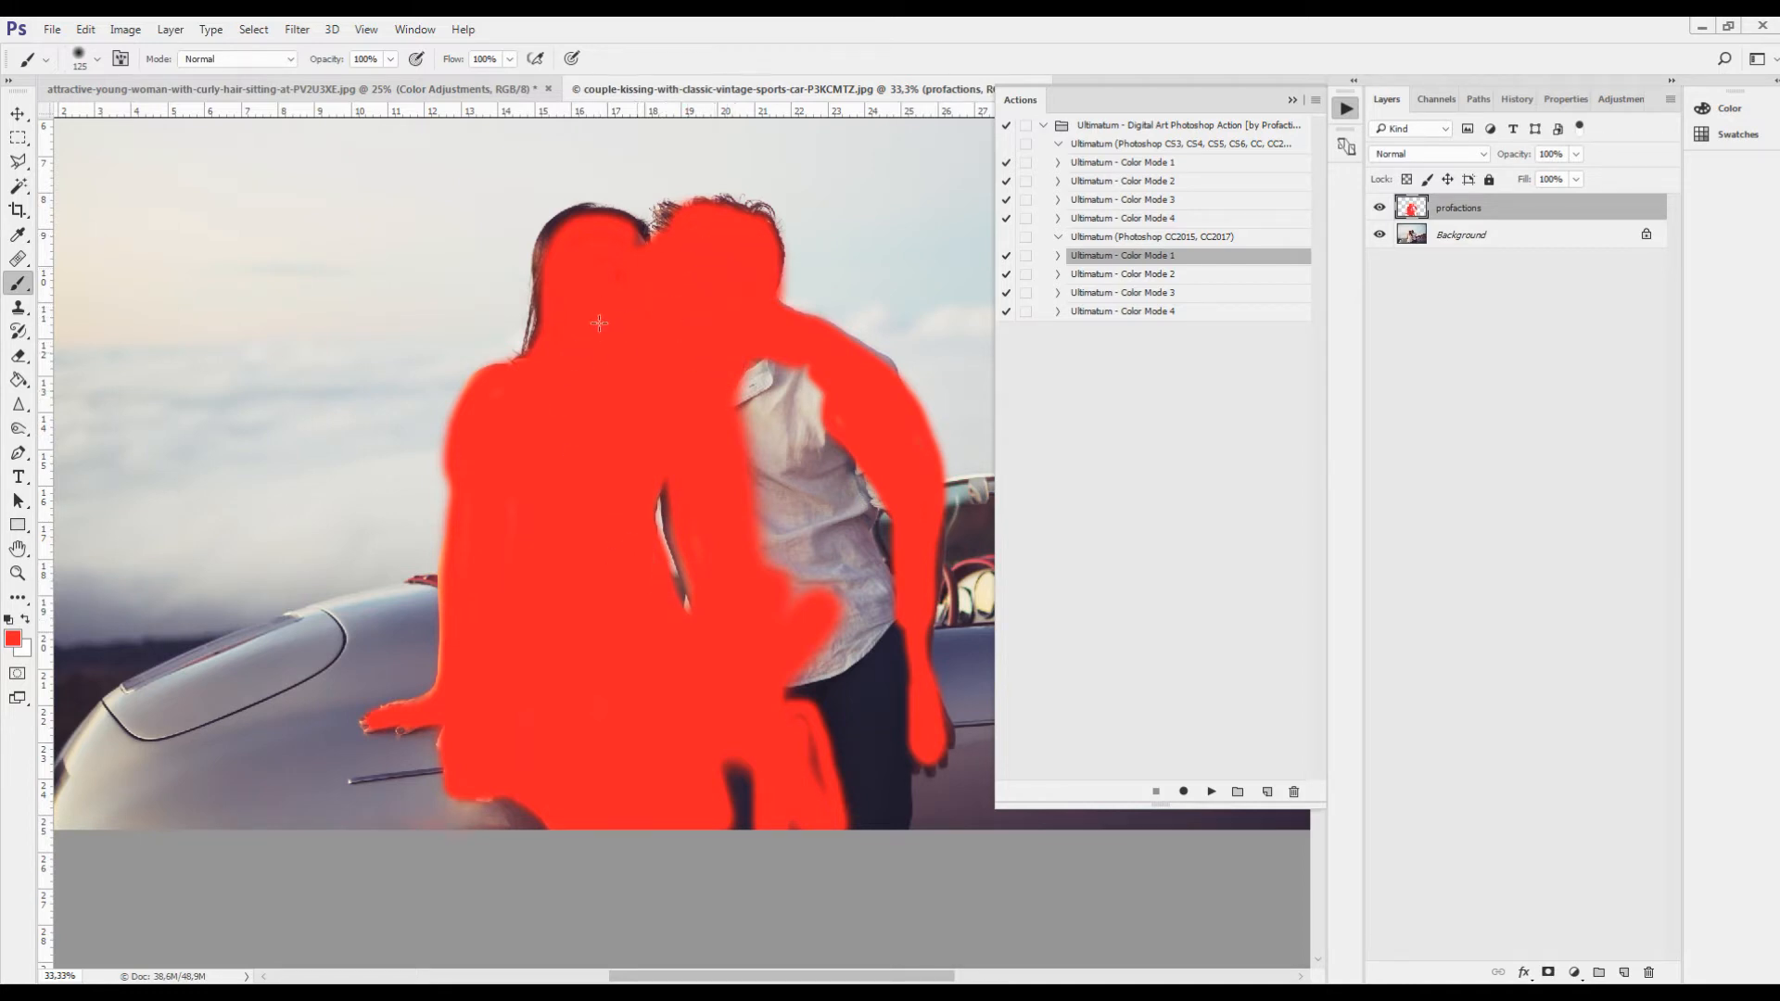
- Fill the man's shirt and trousers with red, adjusting the brush size to reach the shoulder area
mouse_move(751, 371)
left_mouse_down()
mouse_move(802, 732)
mouse_move(854, 838)
mouse_move(876, 691)
mouse_move(904, 705)
mouse_move(876, 649)
mouse_move(832, 643)
mouse_move(896, 643)
left_mouse_up()
key("bracketright")
mouse_move(786, 431)
left_mouse_down()
mouse_move(755, 385)
mouse_move(853, 611)
mouse_move(756, 389)
mouse_move(932, 707)
mouse_move(805, 457)
mouse_move(812, 398)
mouse_move(730, 364)
left_mouse_up()
key("bracketleft")
mouse_move(834, 416)
left_mouse_down()
mouse_move(864, 560)
mouse_move(846, 469)
left_mouse_up()
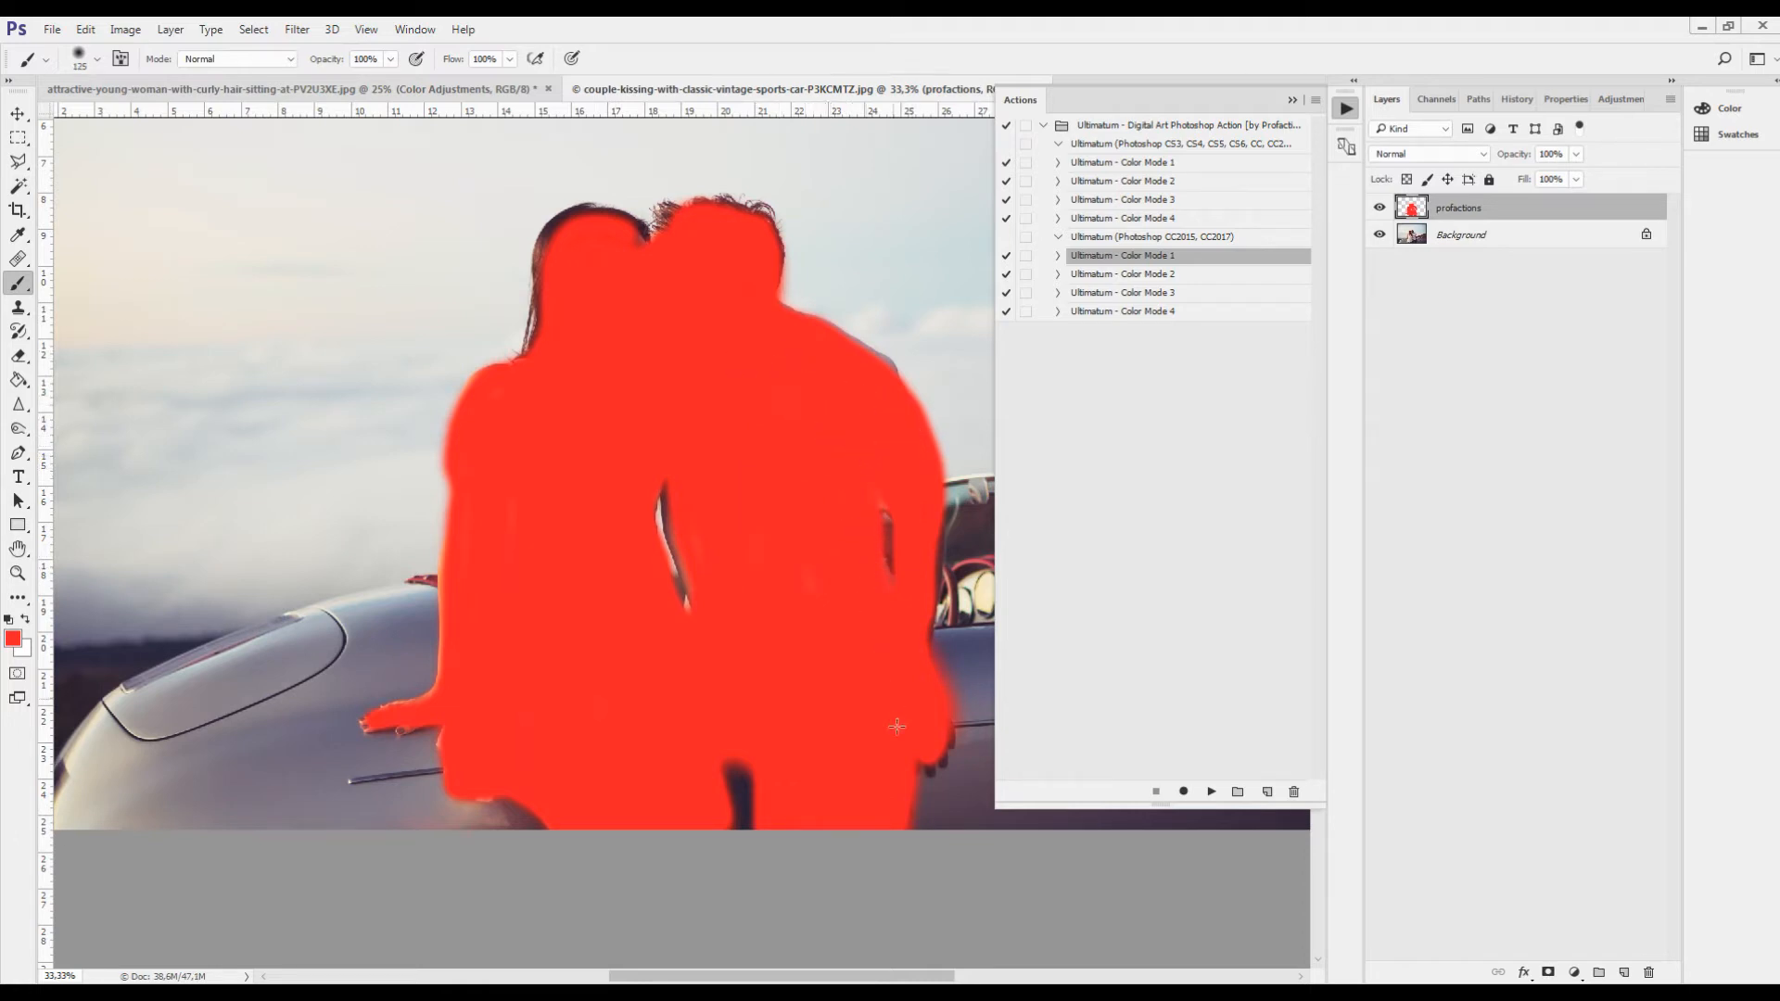
- Extend the red over the edges of the man's hand, the woman's outer arm and hand, and her hair
mouse_move(946, 730)
left_mouse_down()
mouse_move(937, 771)
mouse_move(905, 745)
mouse_move(942, 749)
mouse_move(914, 757)
mouse_move(899, 825)
left_mouse_up()
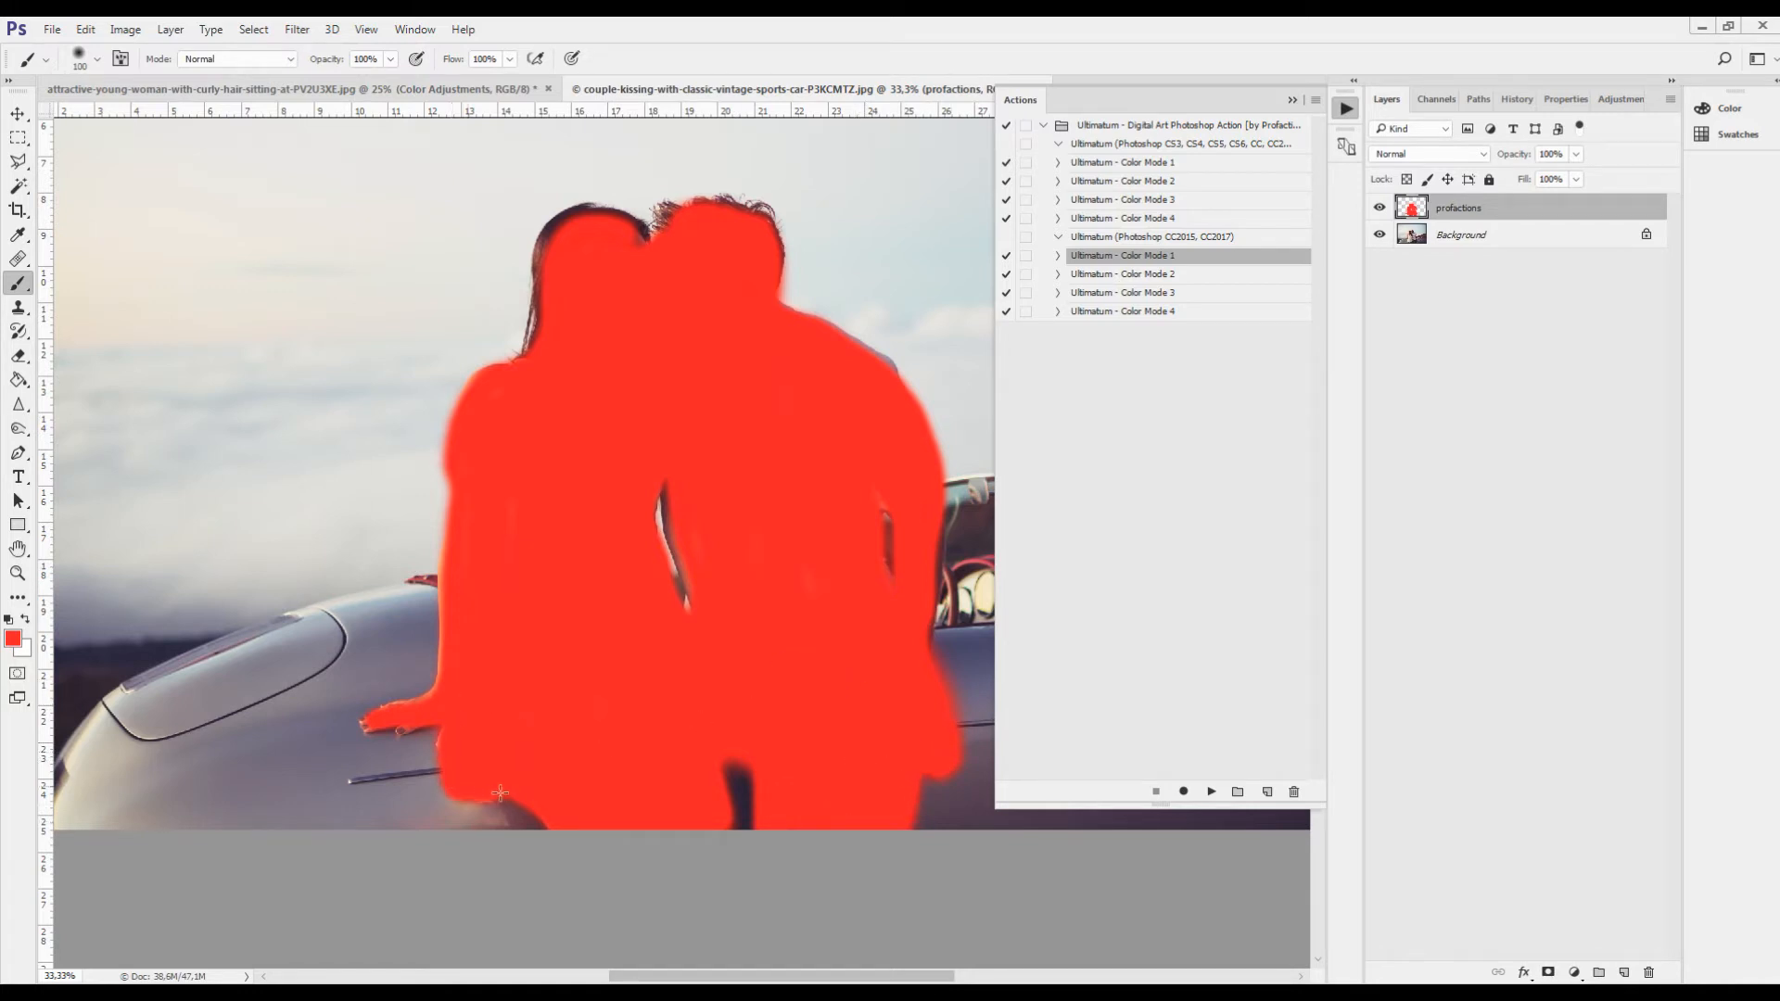
mouse_move(473, 490)
left_mouse_down()
mouse_move(447, 537)
mouse_move(434, 687)
mouse_move(371, 722)
mouse_move(393, 738)
mouse_move(441, 728)
mouse_move(405, 719)
left_mouse_up()
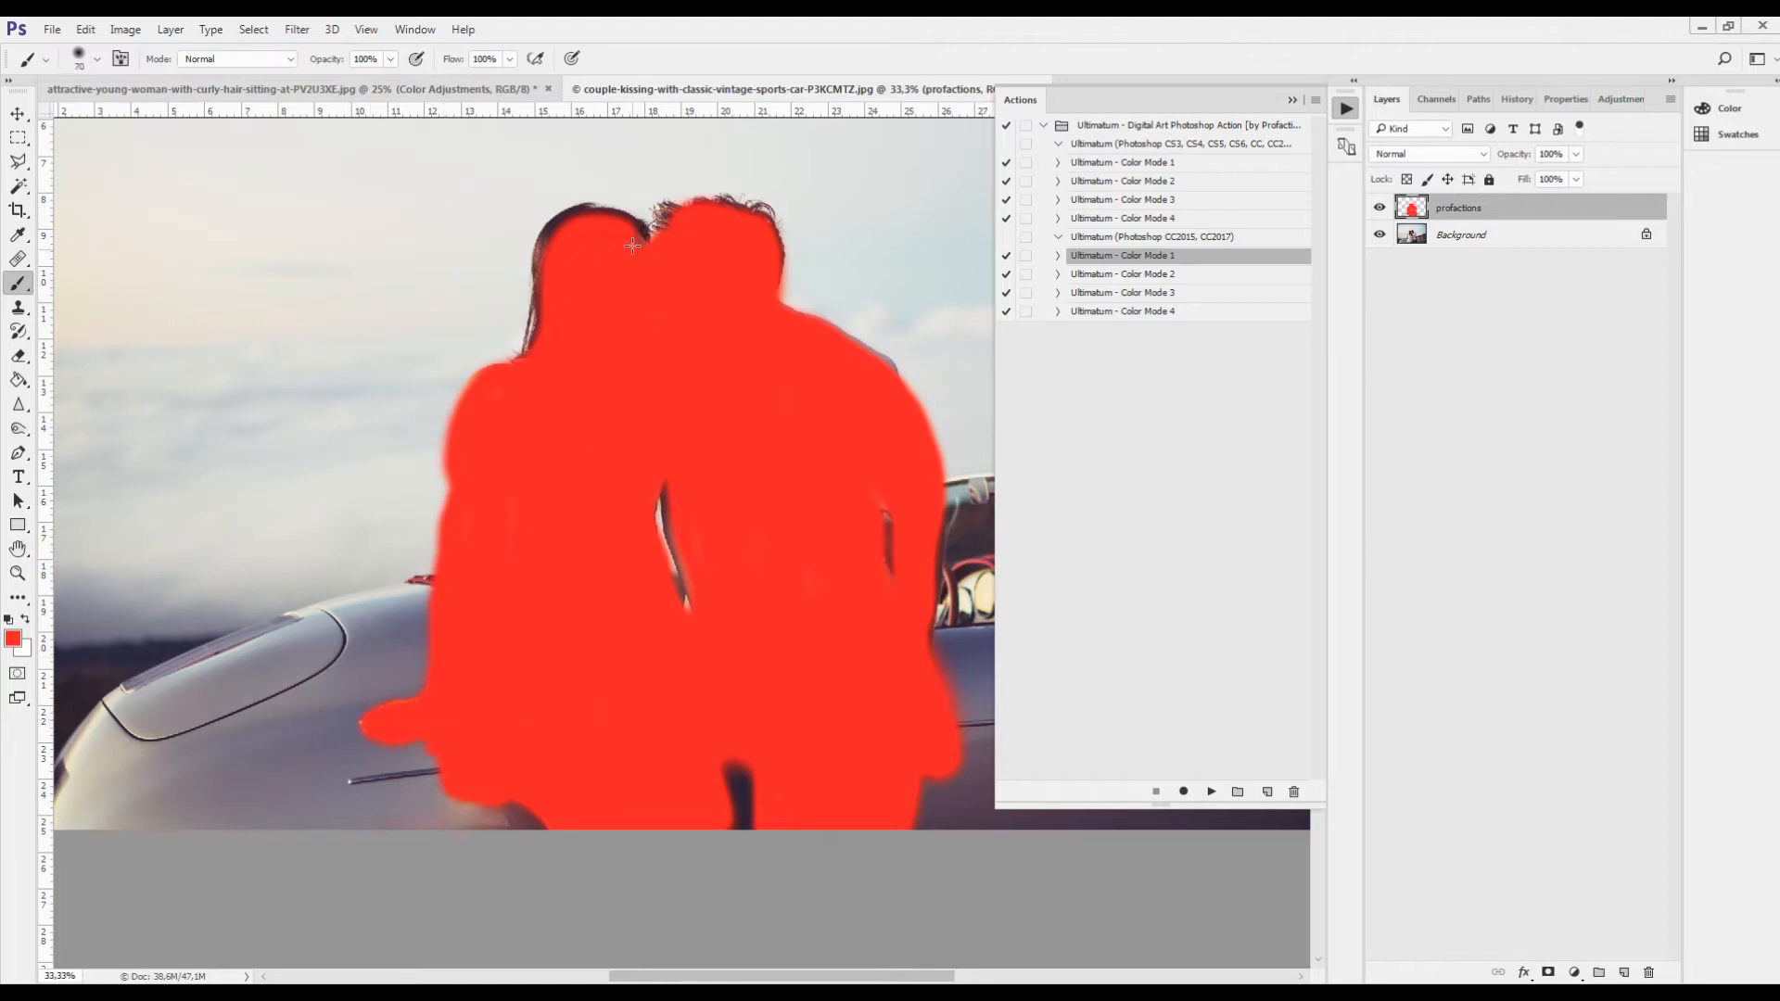
mouse_move(632, 225)
left_mouse_down()
mouse_move(586, 212)
mouse_move(547, 244)
mouse_move(501, 379)
left_mouse_up()
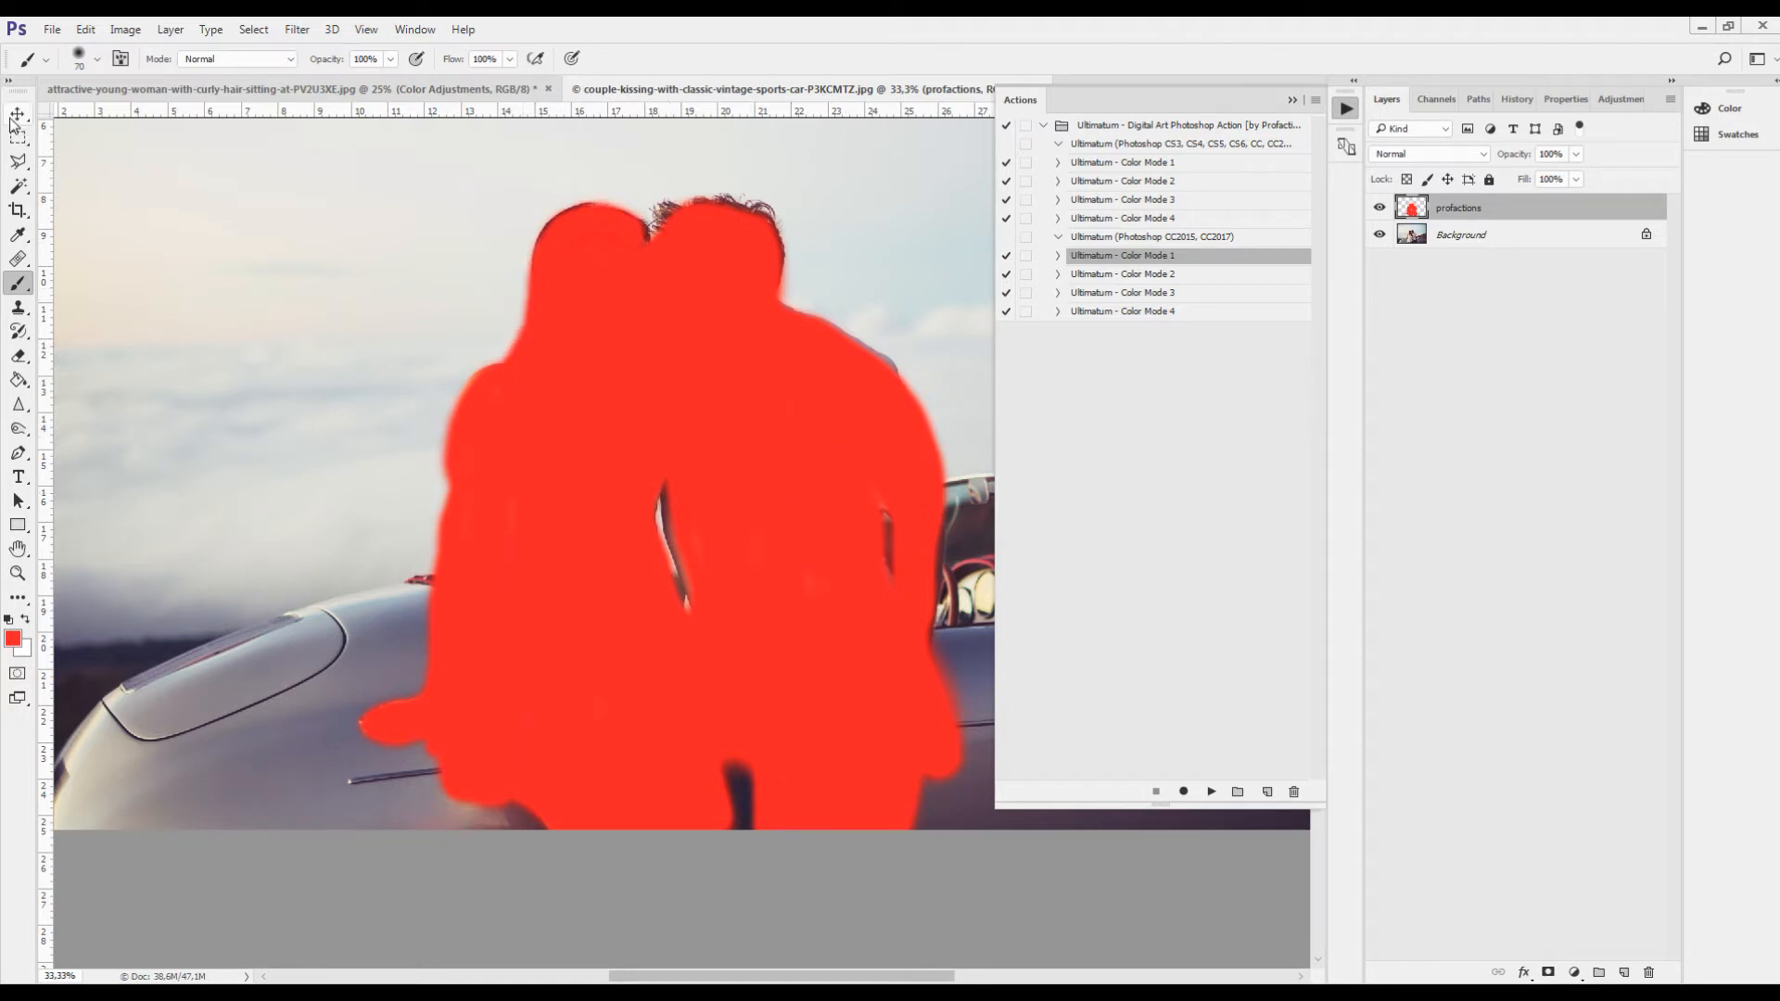
- Run the Ultimatum - Color Mode 1 action on the painted photo and collapse the Actions panel
left_click(18, 113)
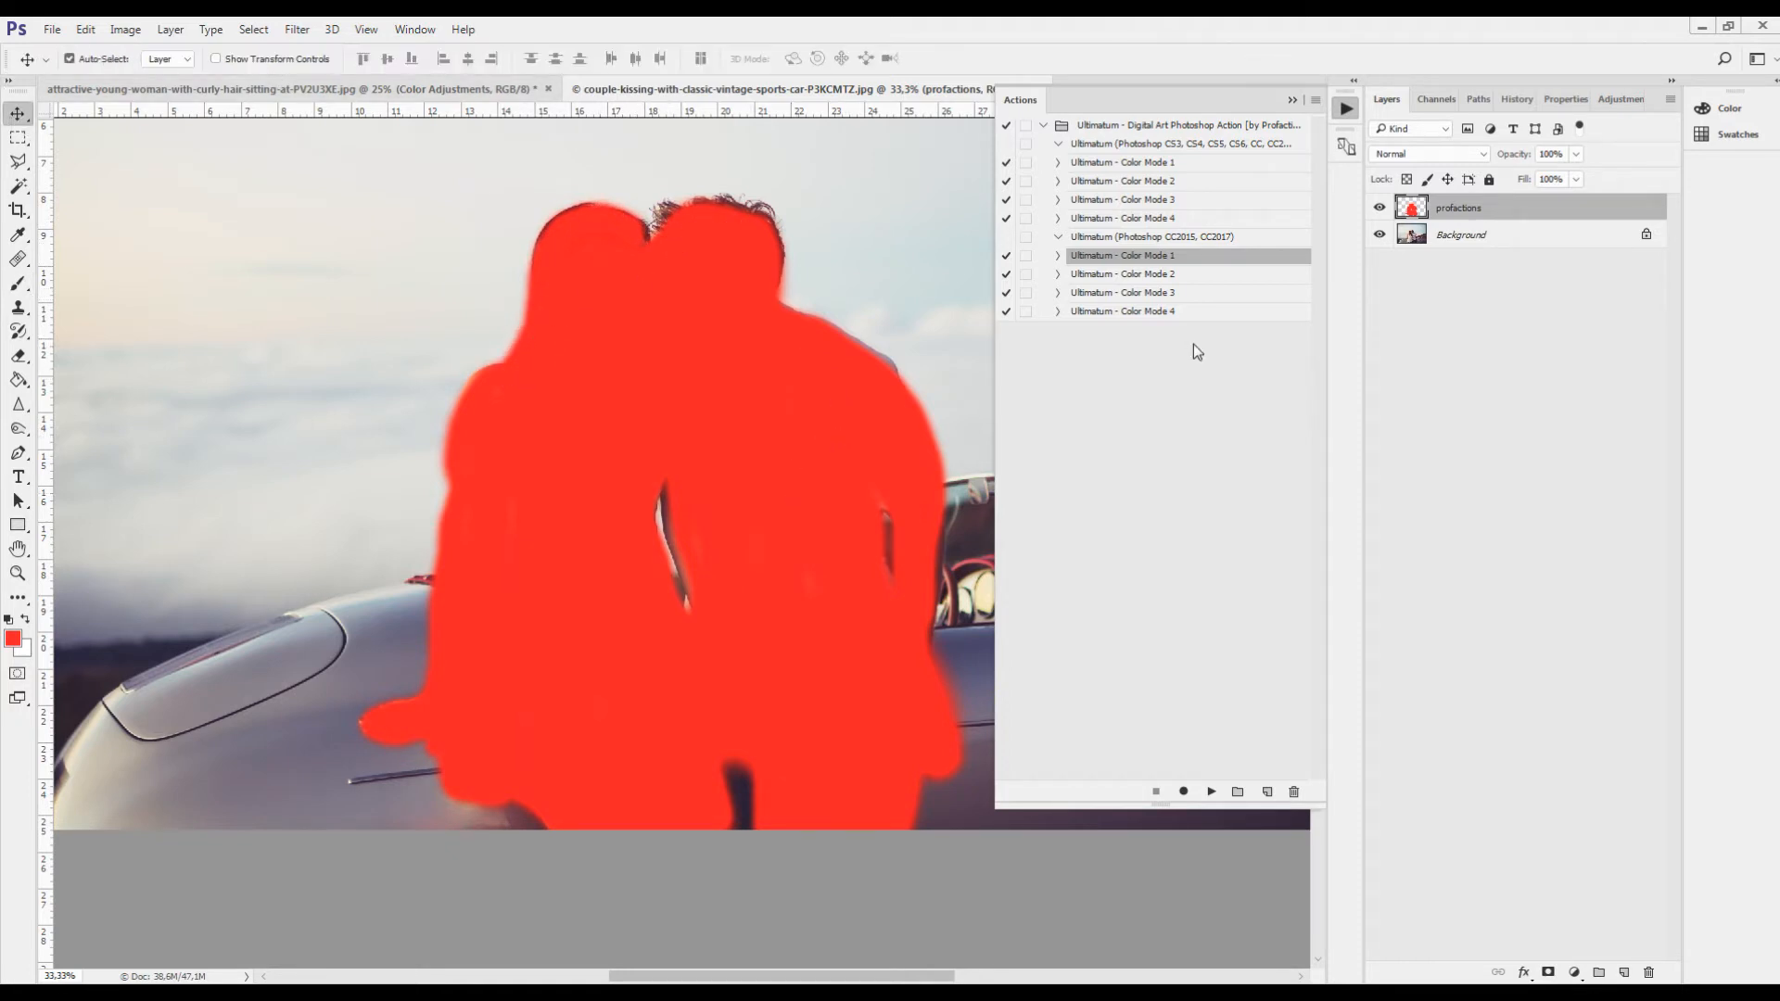
left_click(1212, 792)
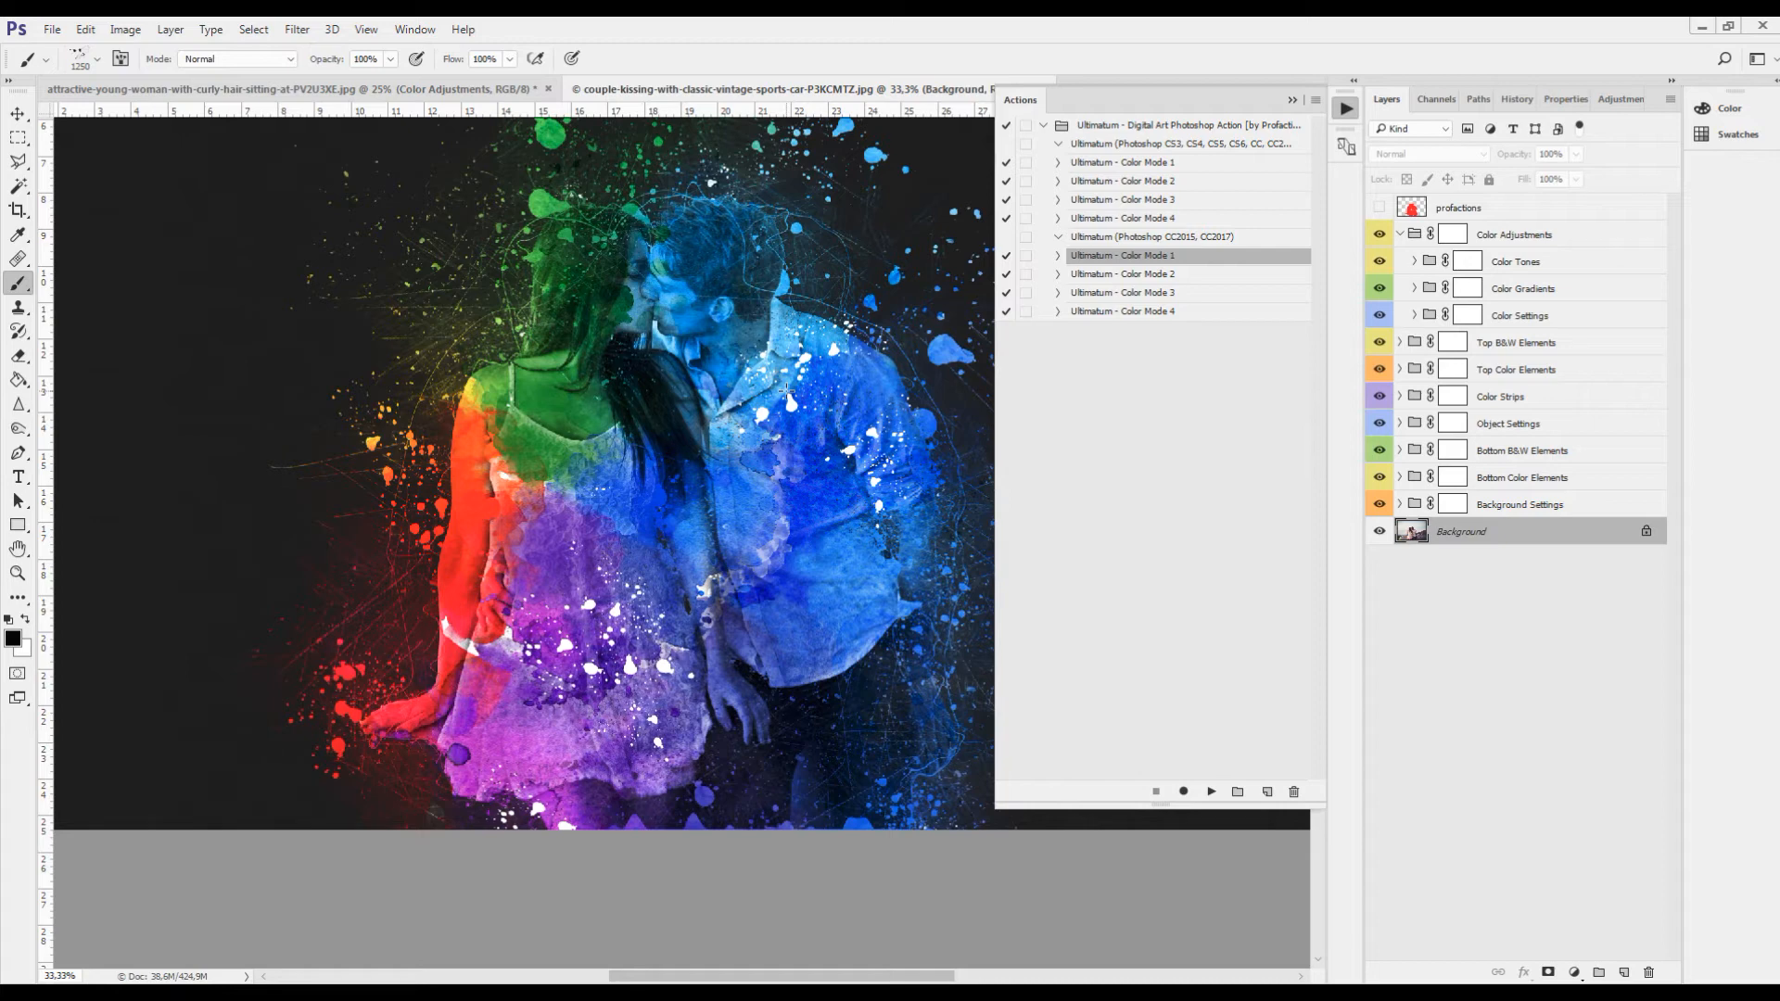
left_click_drag(825, 373, 686, 444)
left_click(19, 113)
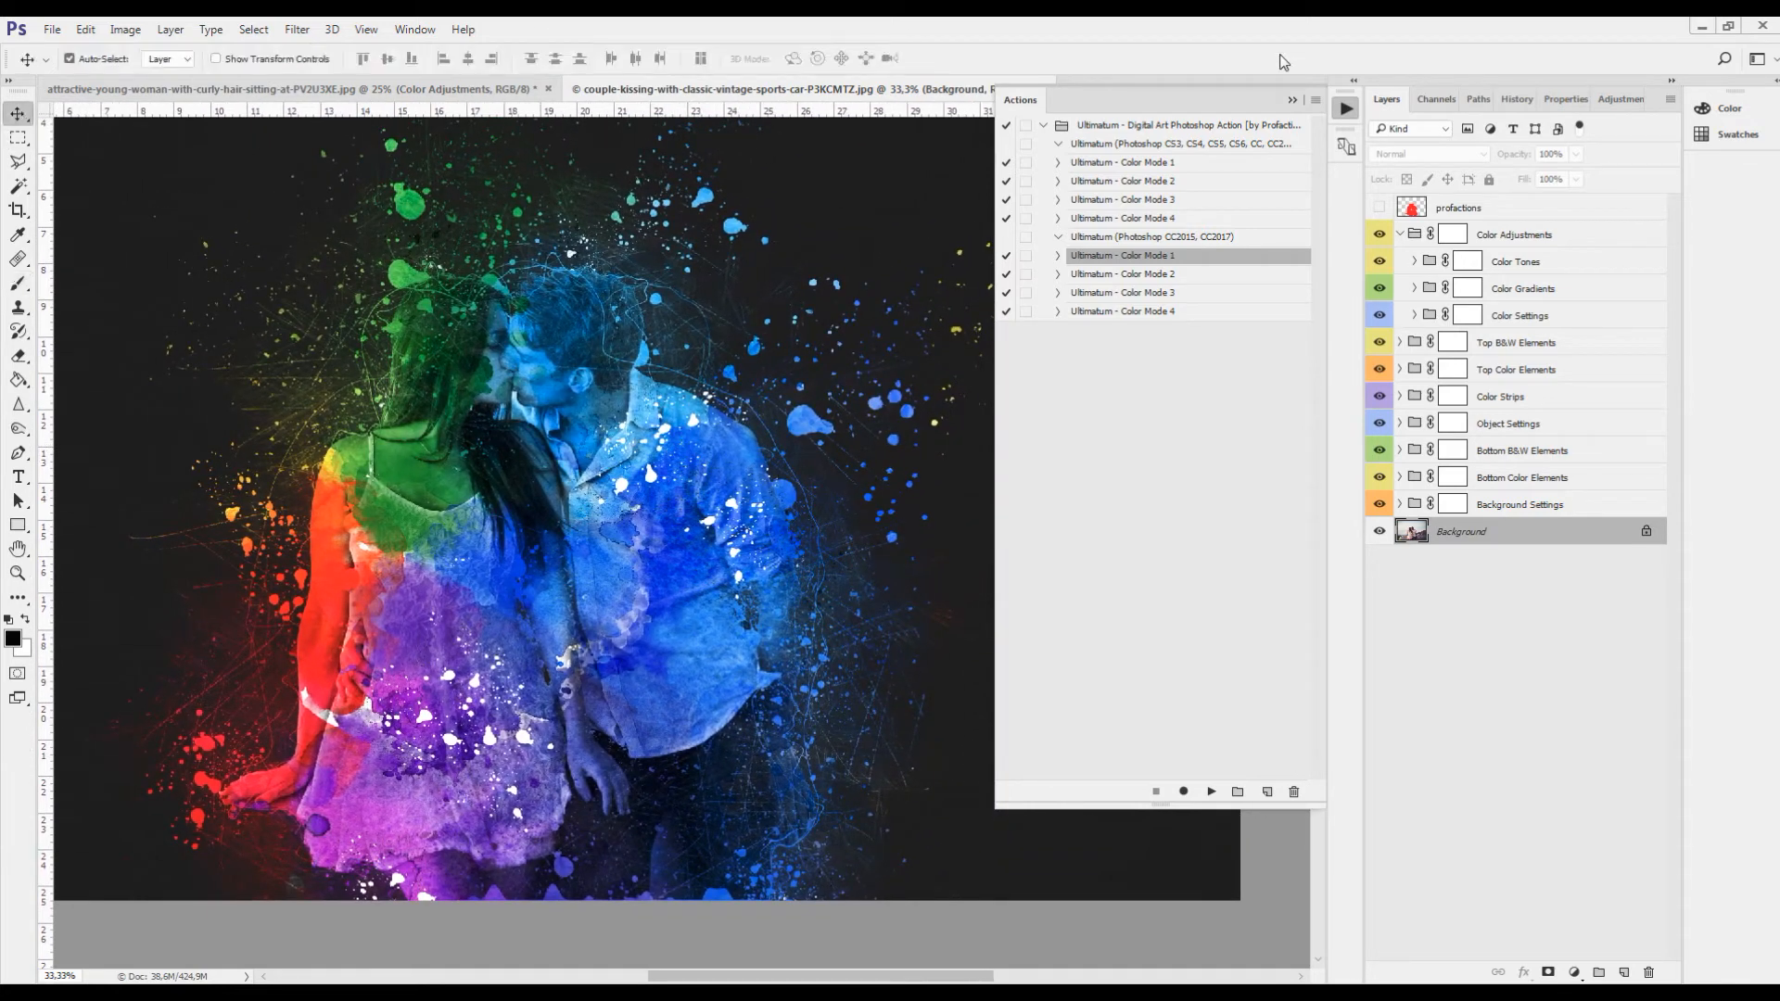
left_click(1292, 99)
left_click_drag(593, 376, 690, 413)
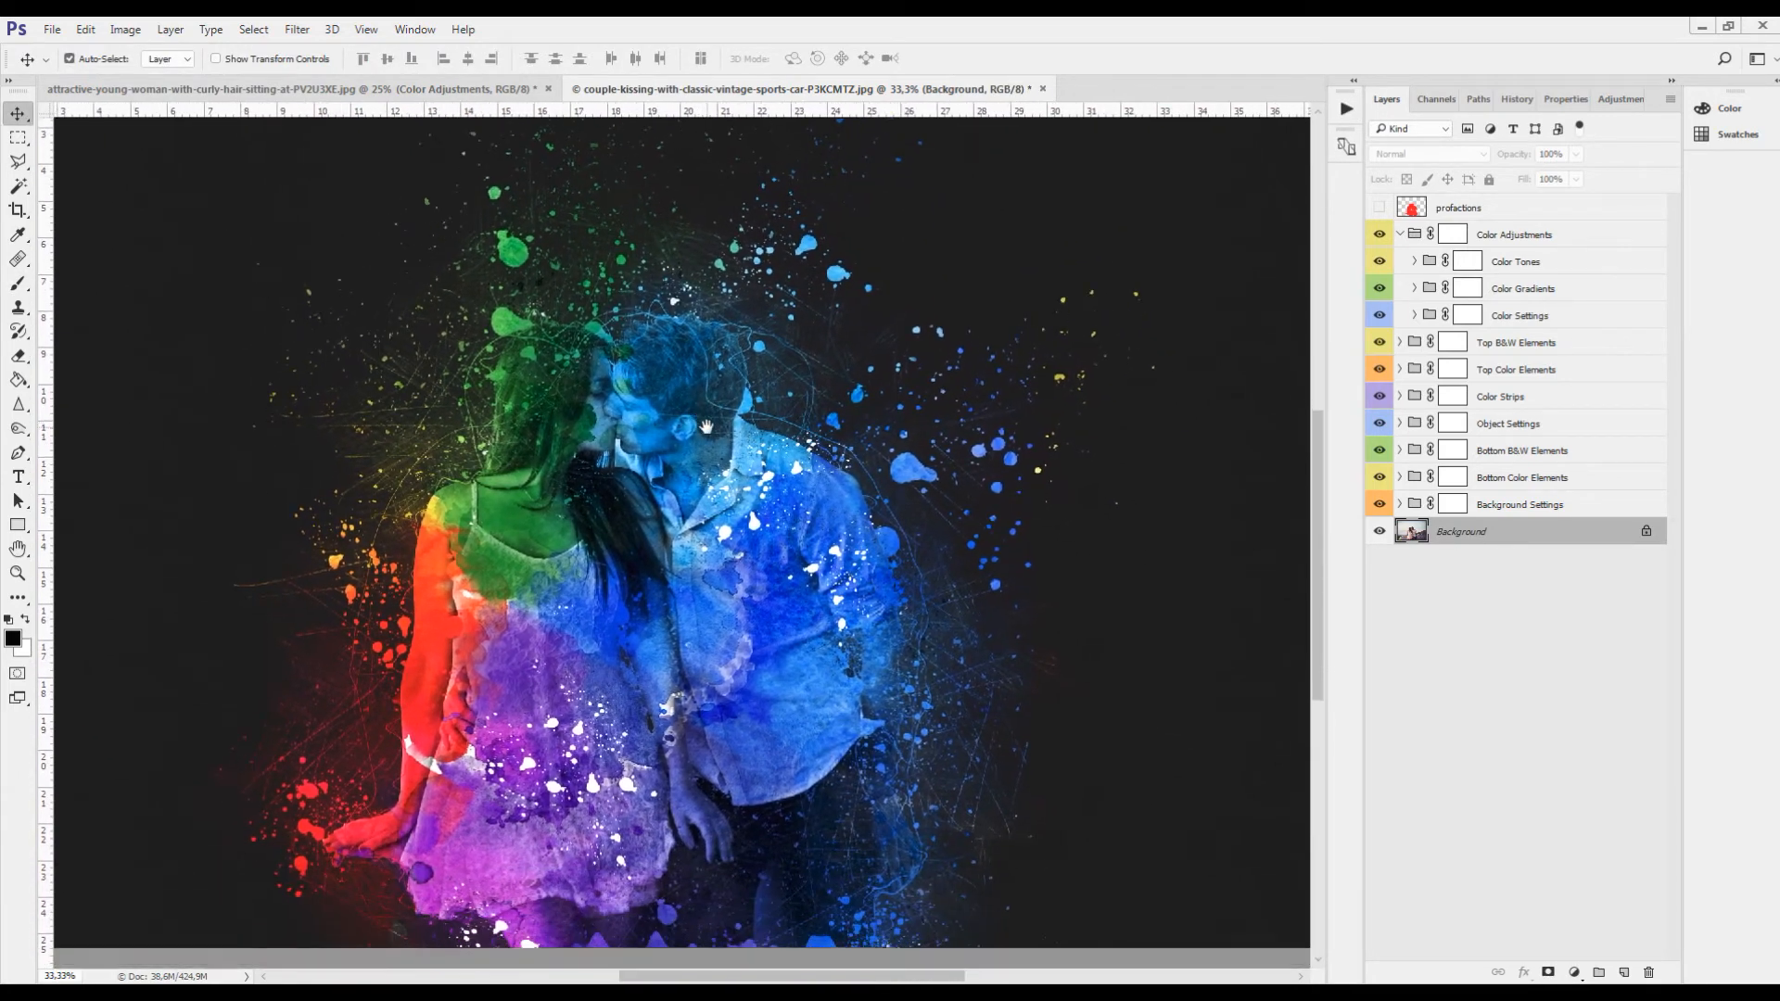
key("ctrl+minus")
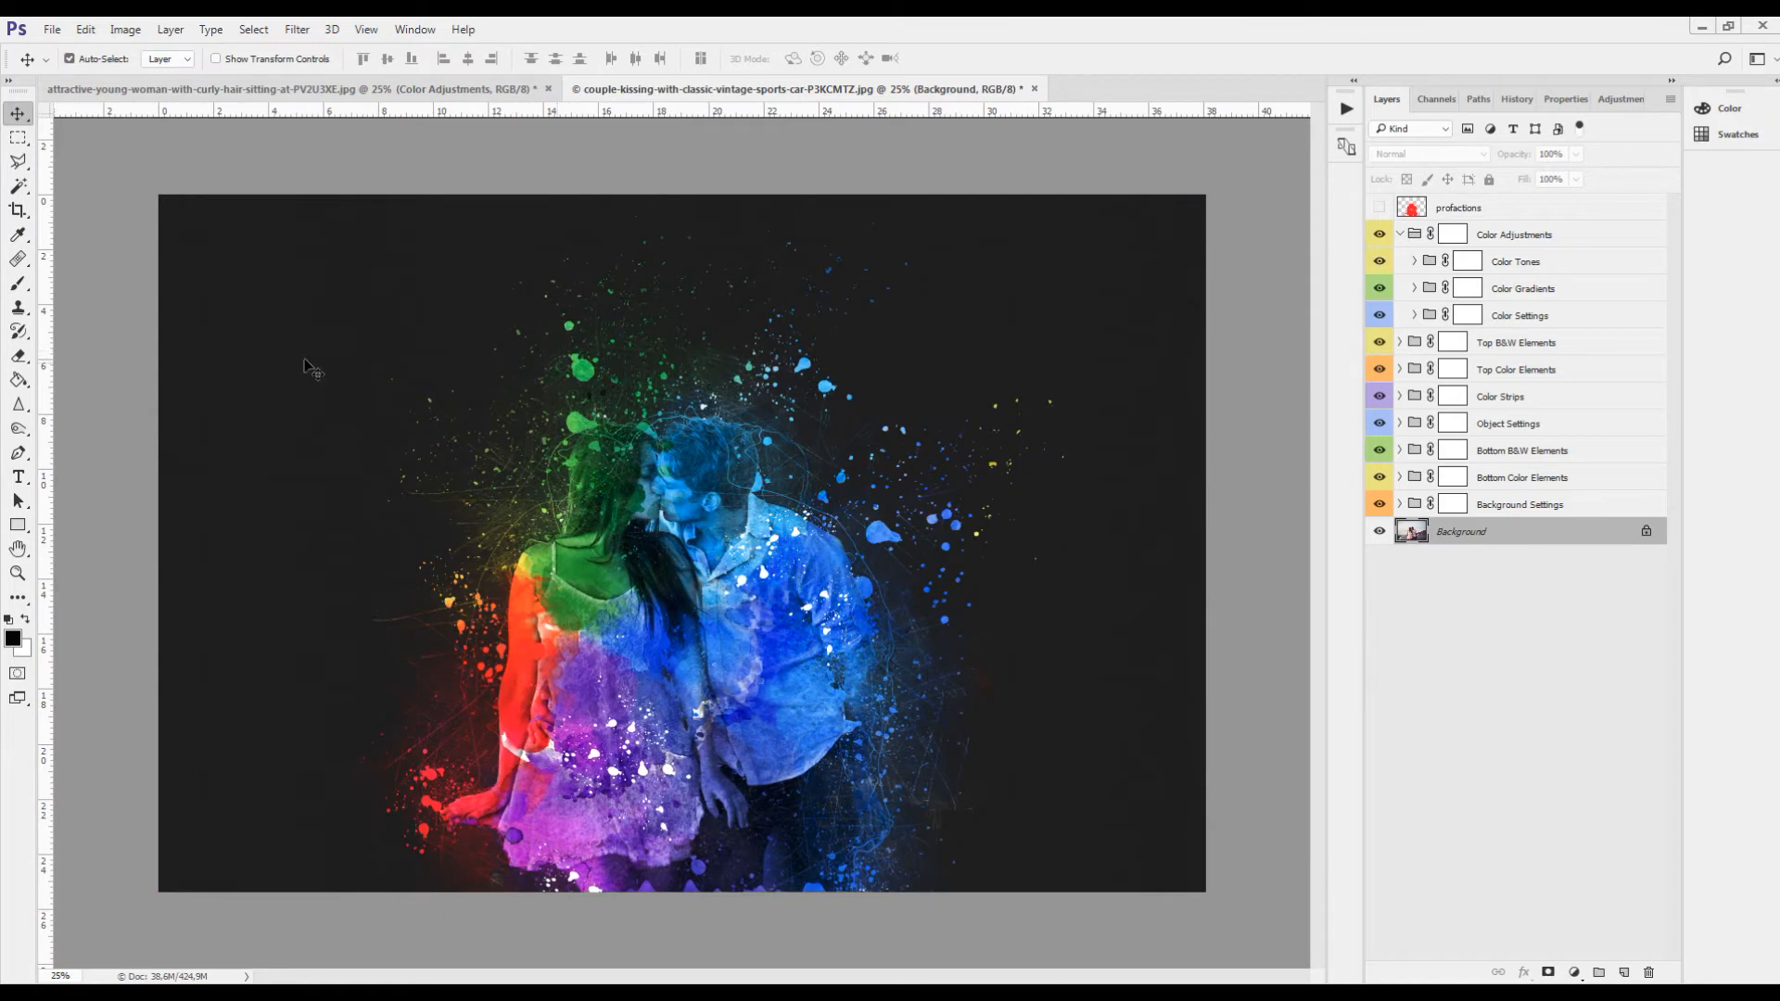
- Crop the artwork on all sides to remove the empty dark areas around the couple and the paint splatters
left_click(17, 210)
left_click_drag(172, 541, 269, 521)
left_click_drag(1125, 544, 1048, 561)
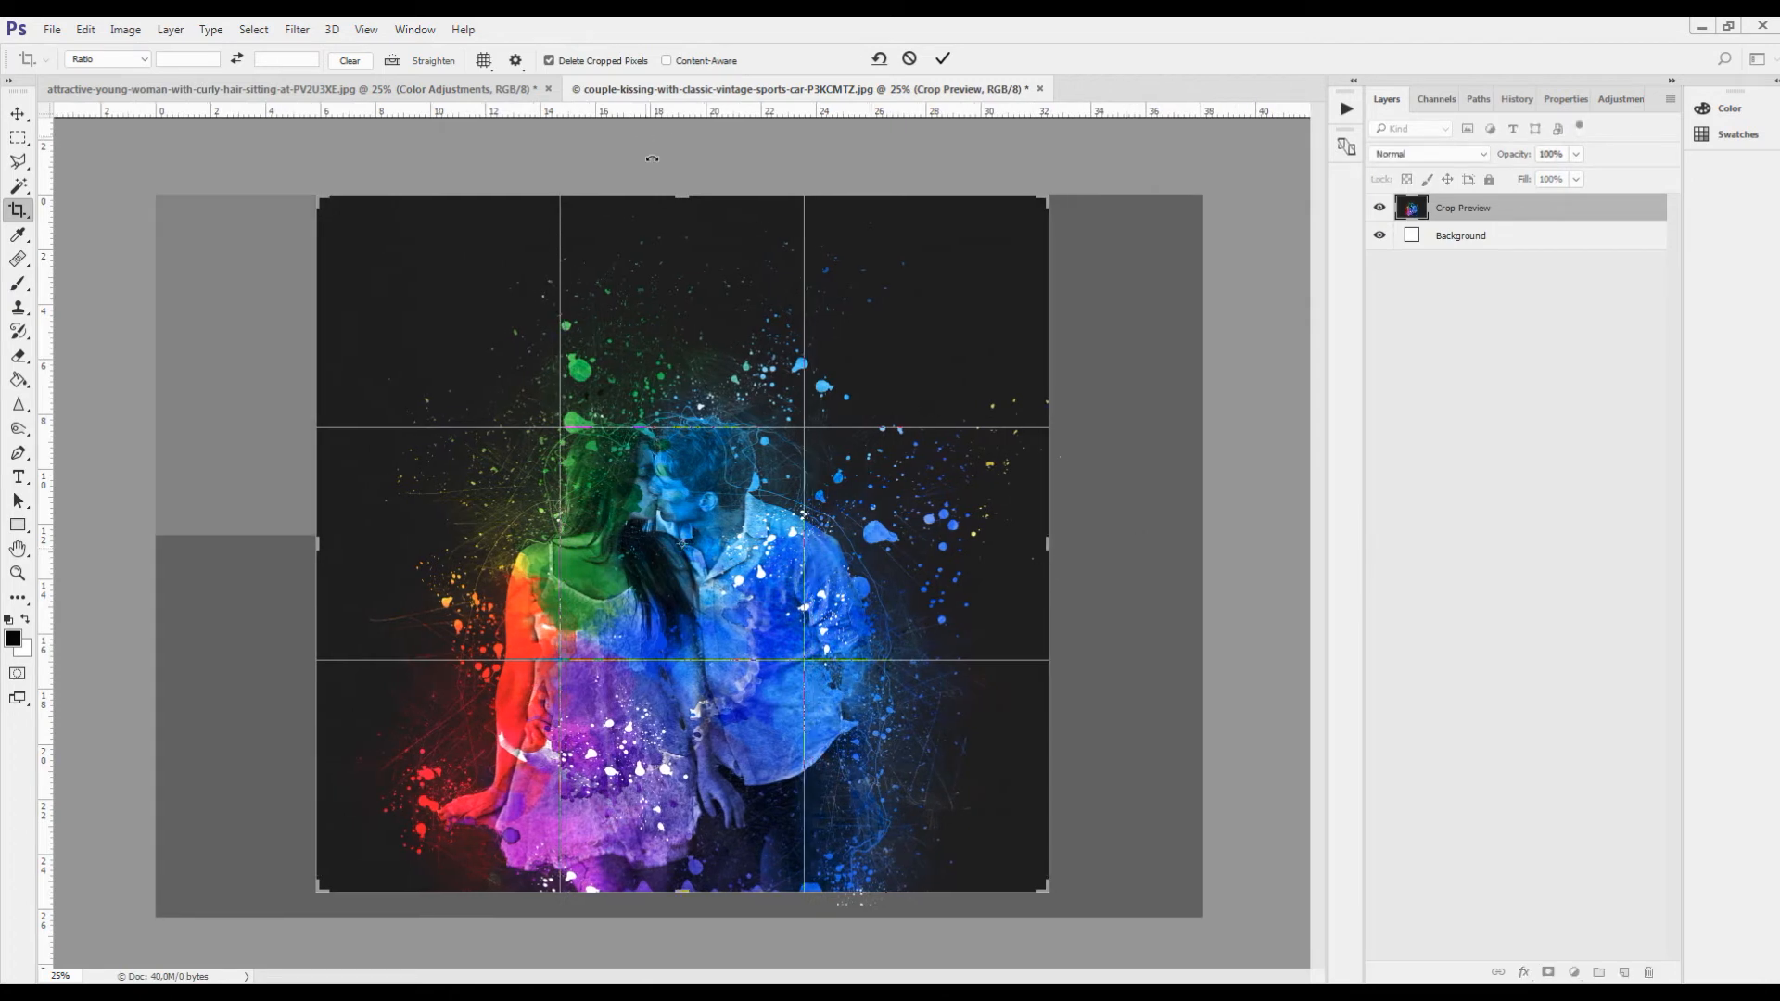
left_click_drag(681, 197, 733, 211)
left_click(942, 58)
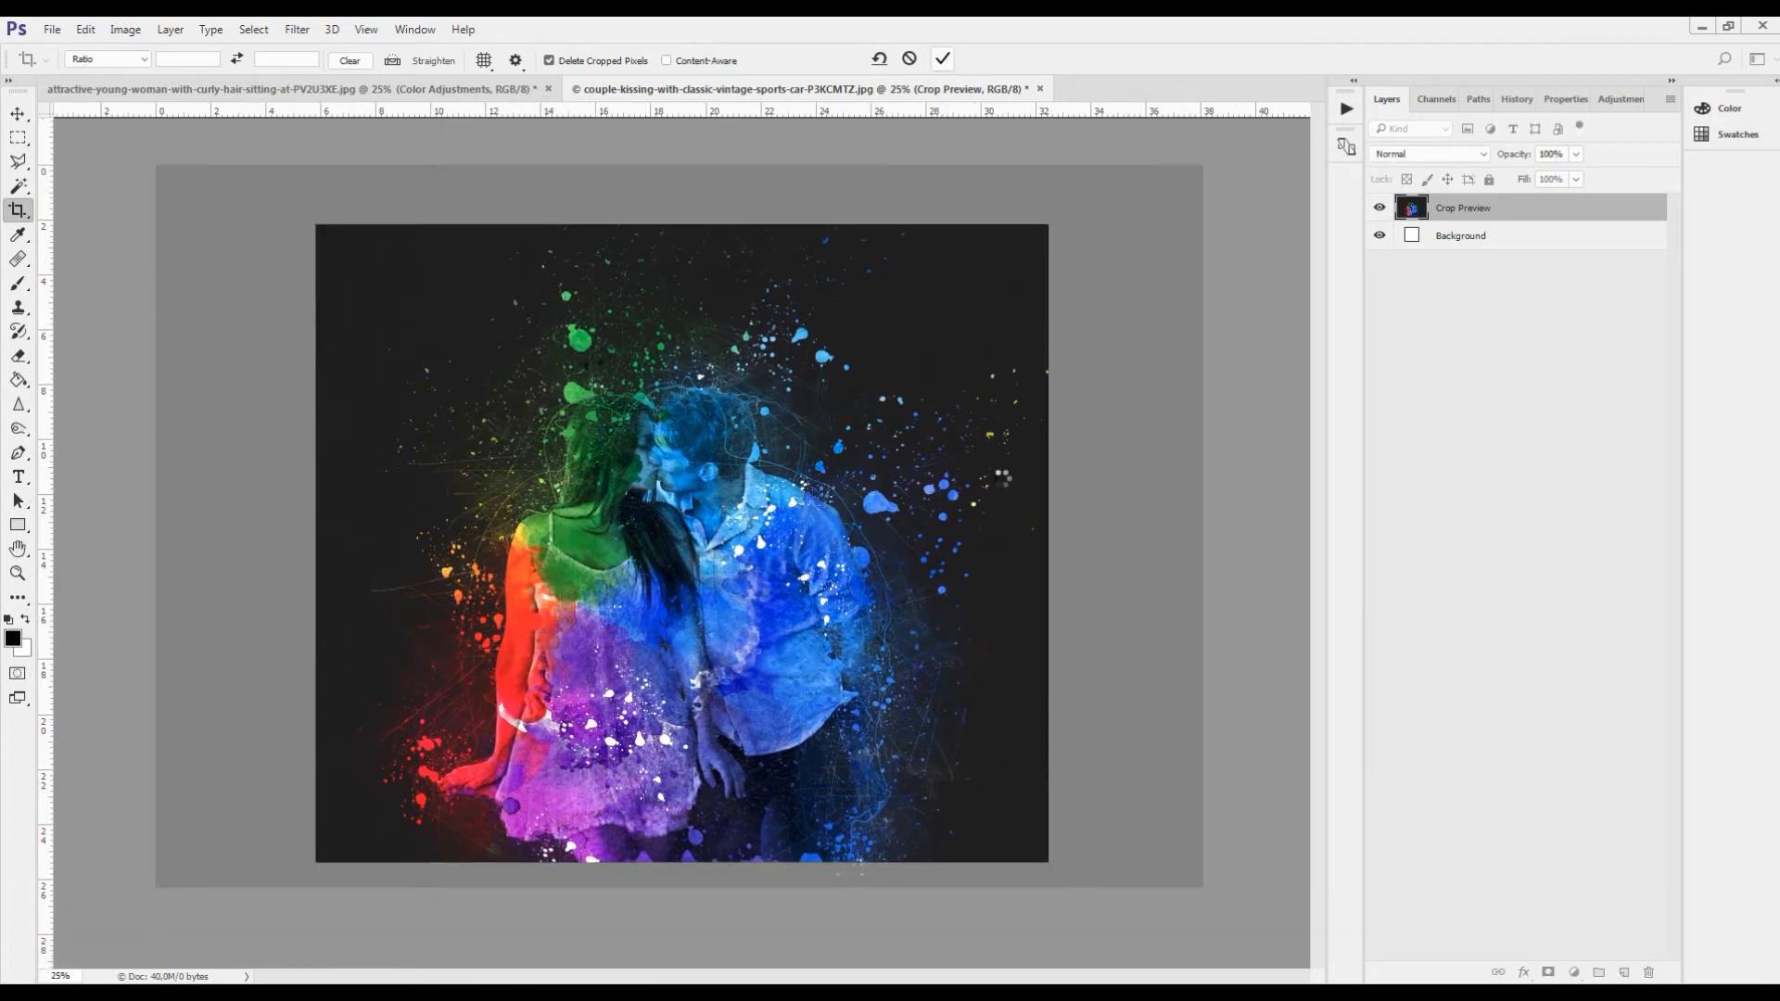
left_click_drag(351, 247, 1013, 803)
left_click(946, 60)
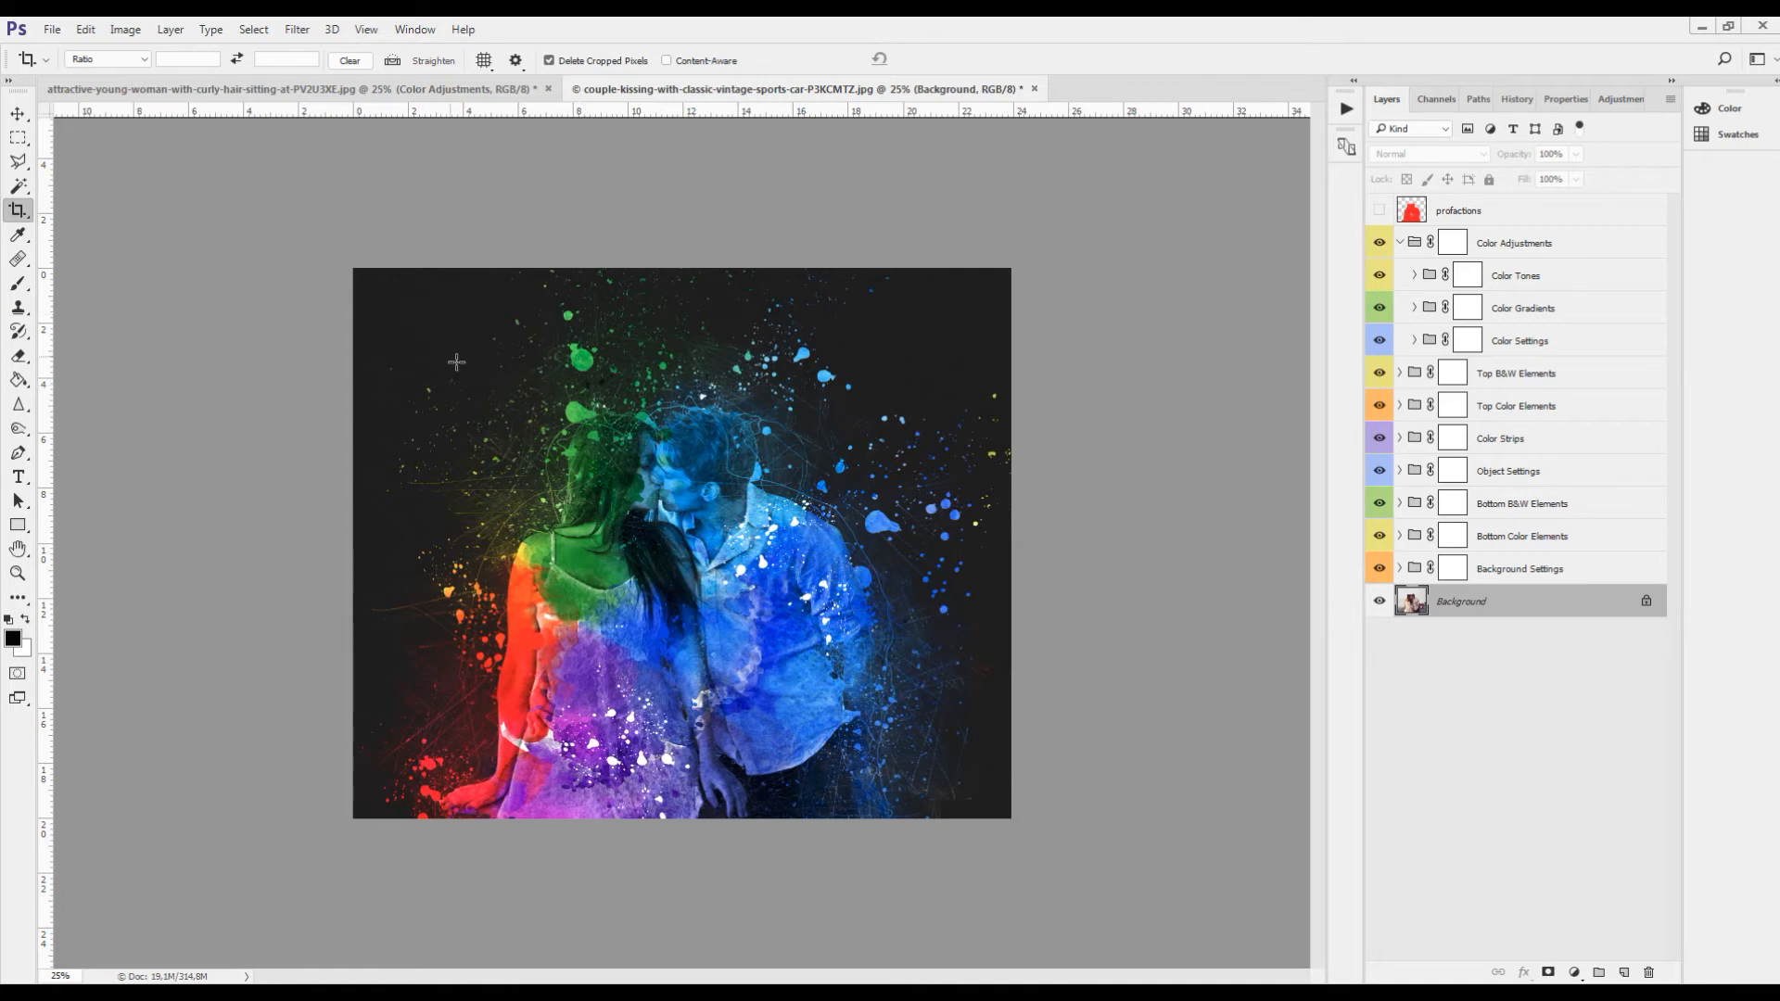
- Crop the artwork tighter around the couple's heads and torsos, cutting off the woman's resting hand but keeping the splatters beside them
left_click_drag(437, 342, 929, 774)
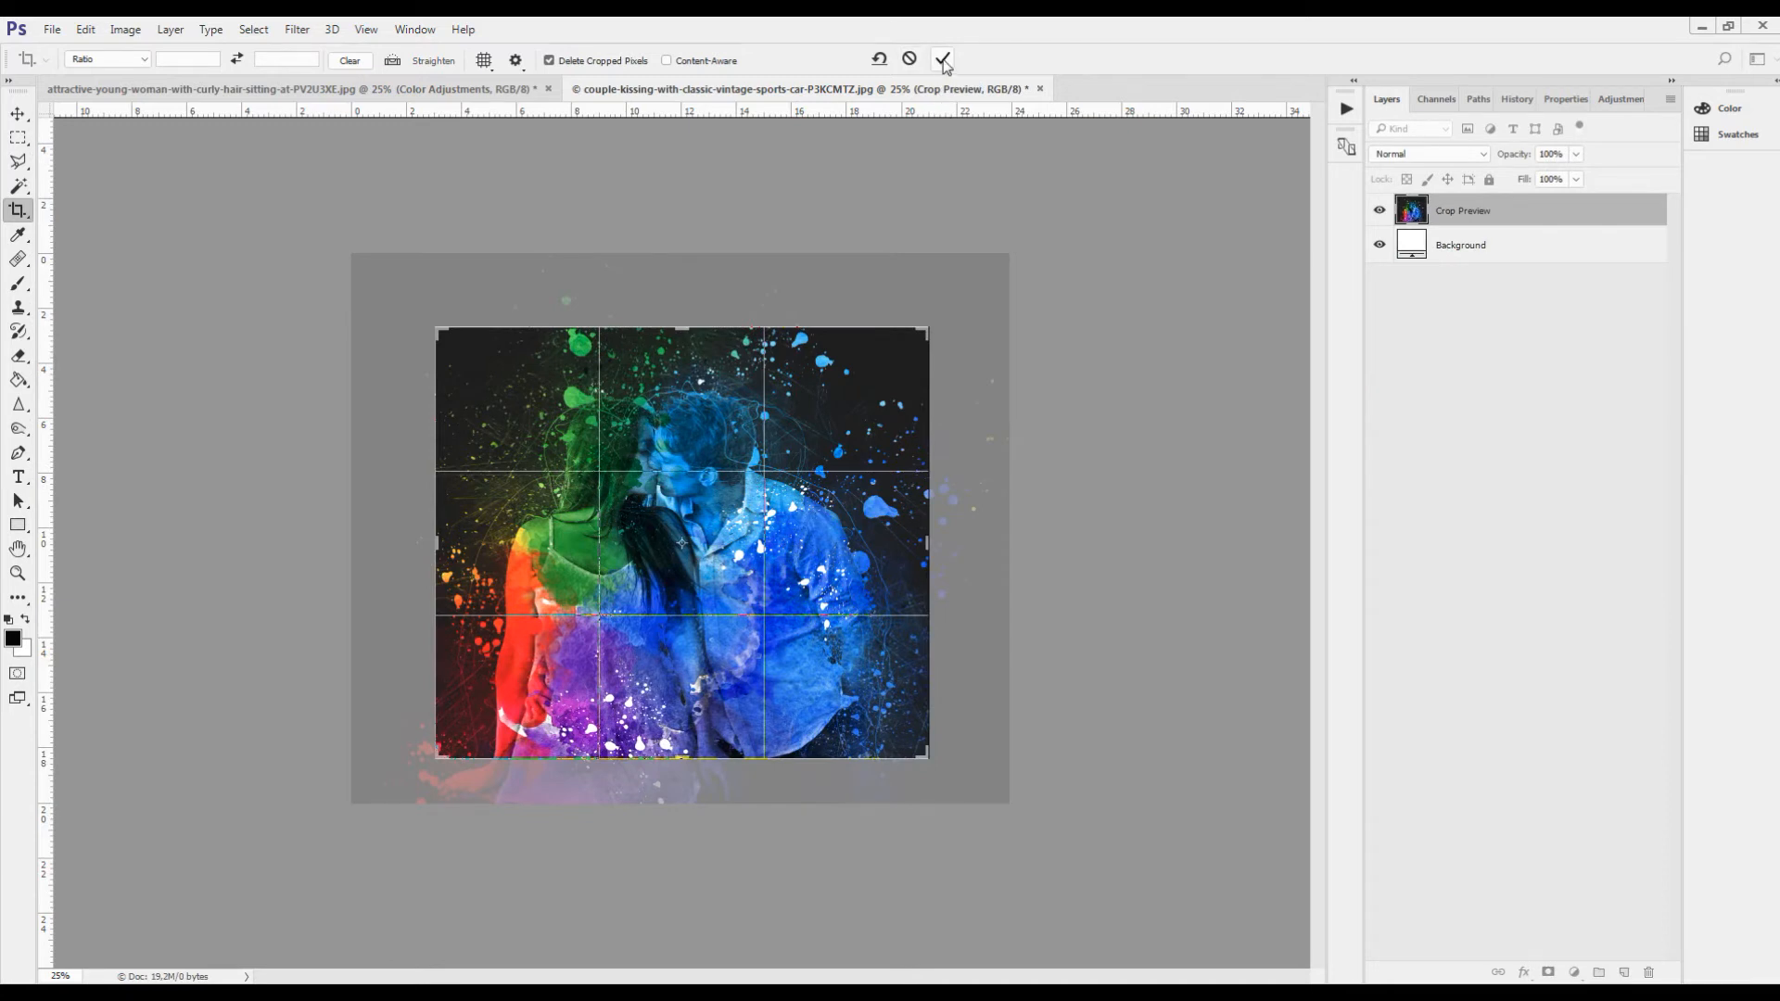
left_click(943, 60)
left_click_drag(417, 302, 983, 762)
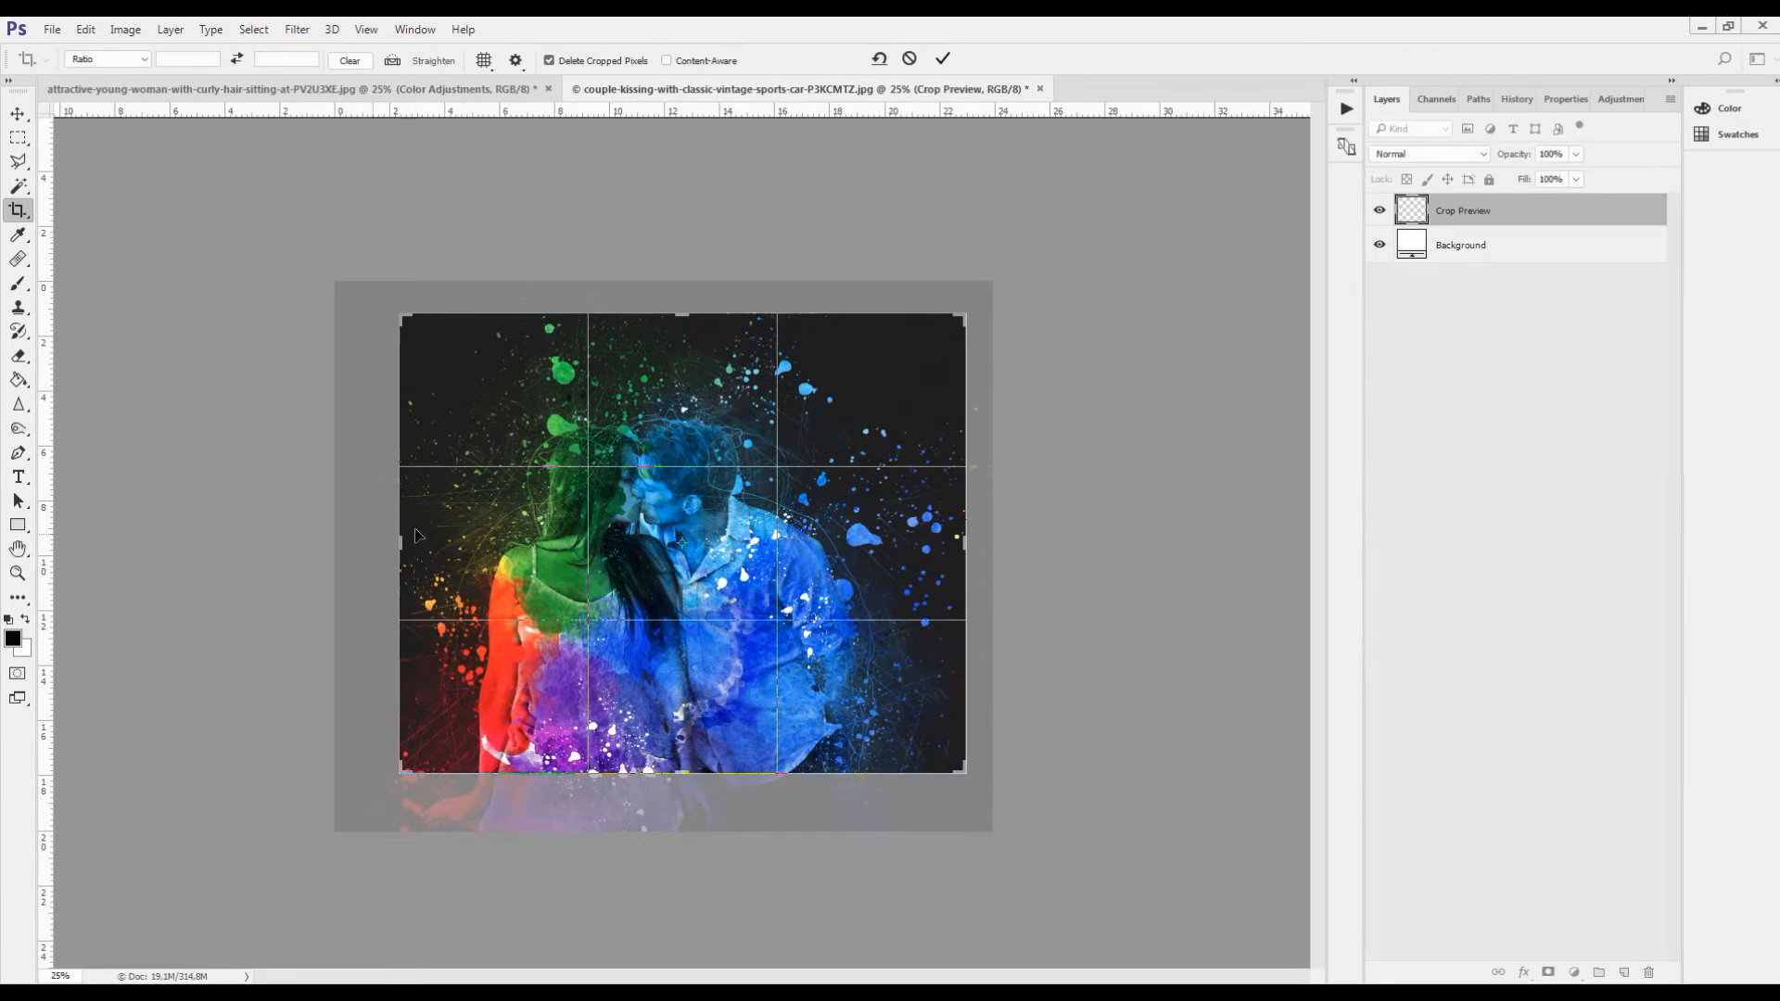
left_click_drag(415, 550, 384, 549)
left_click(942, 58)
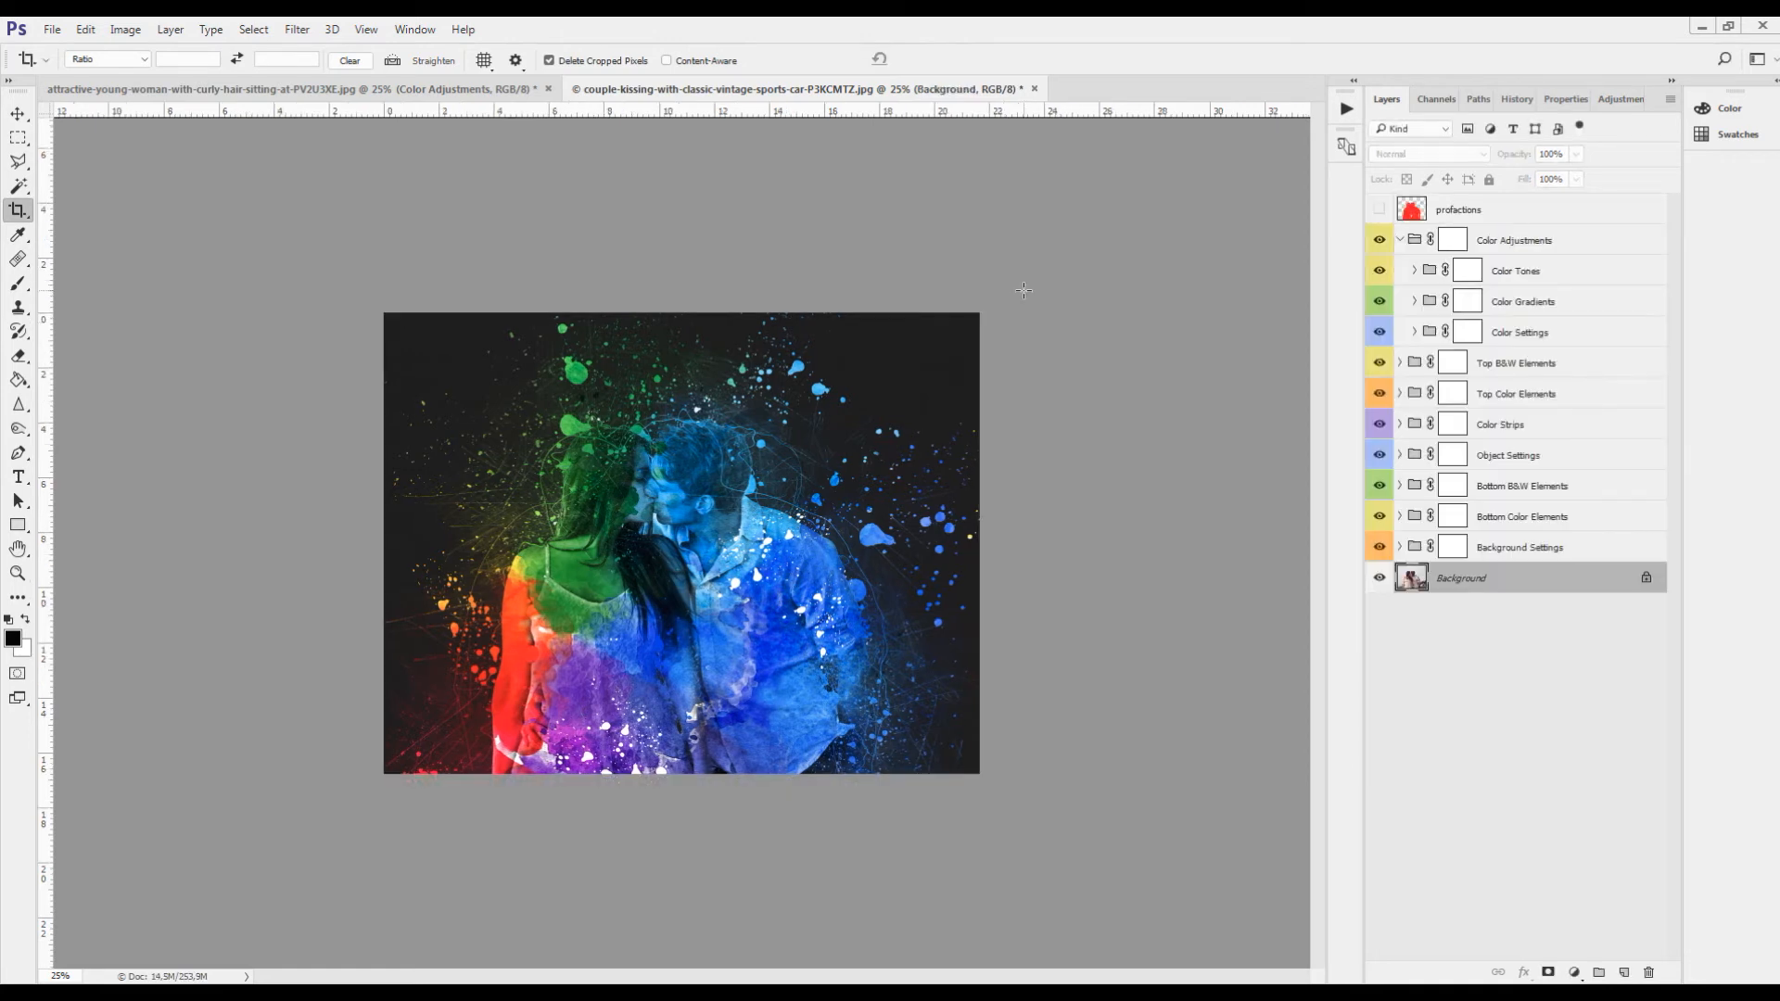
- Expand the Background Settings group and preview the Light background layer by showing and hiding it
key("ctrl+plus")
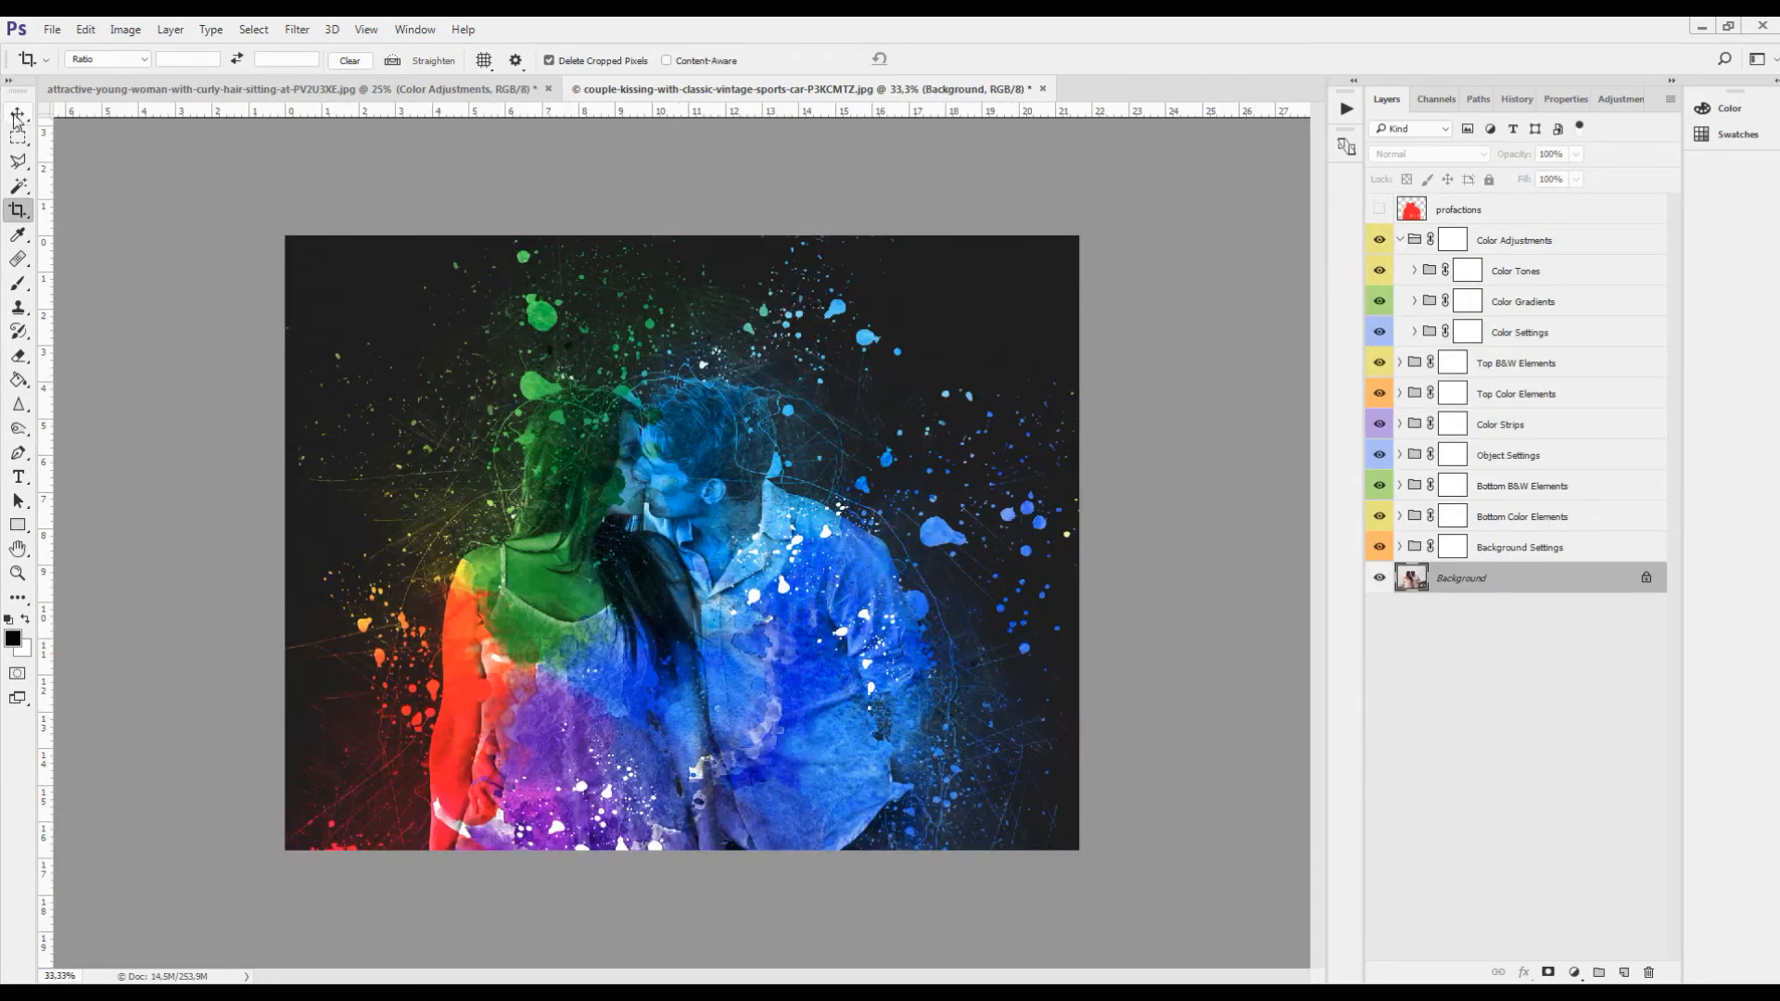
left_click(18, 113)
left_click(1400, 547)
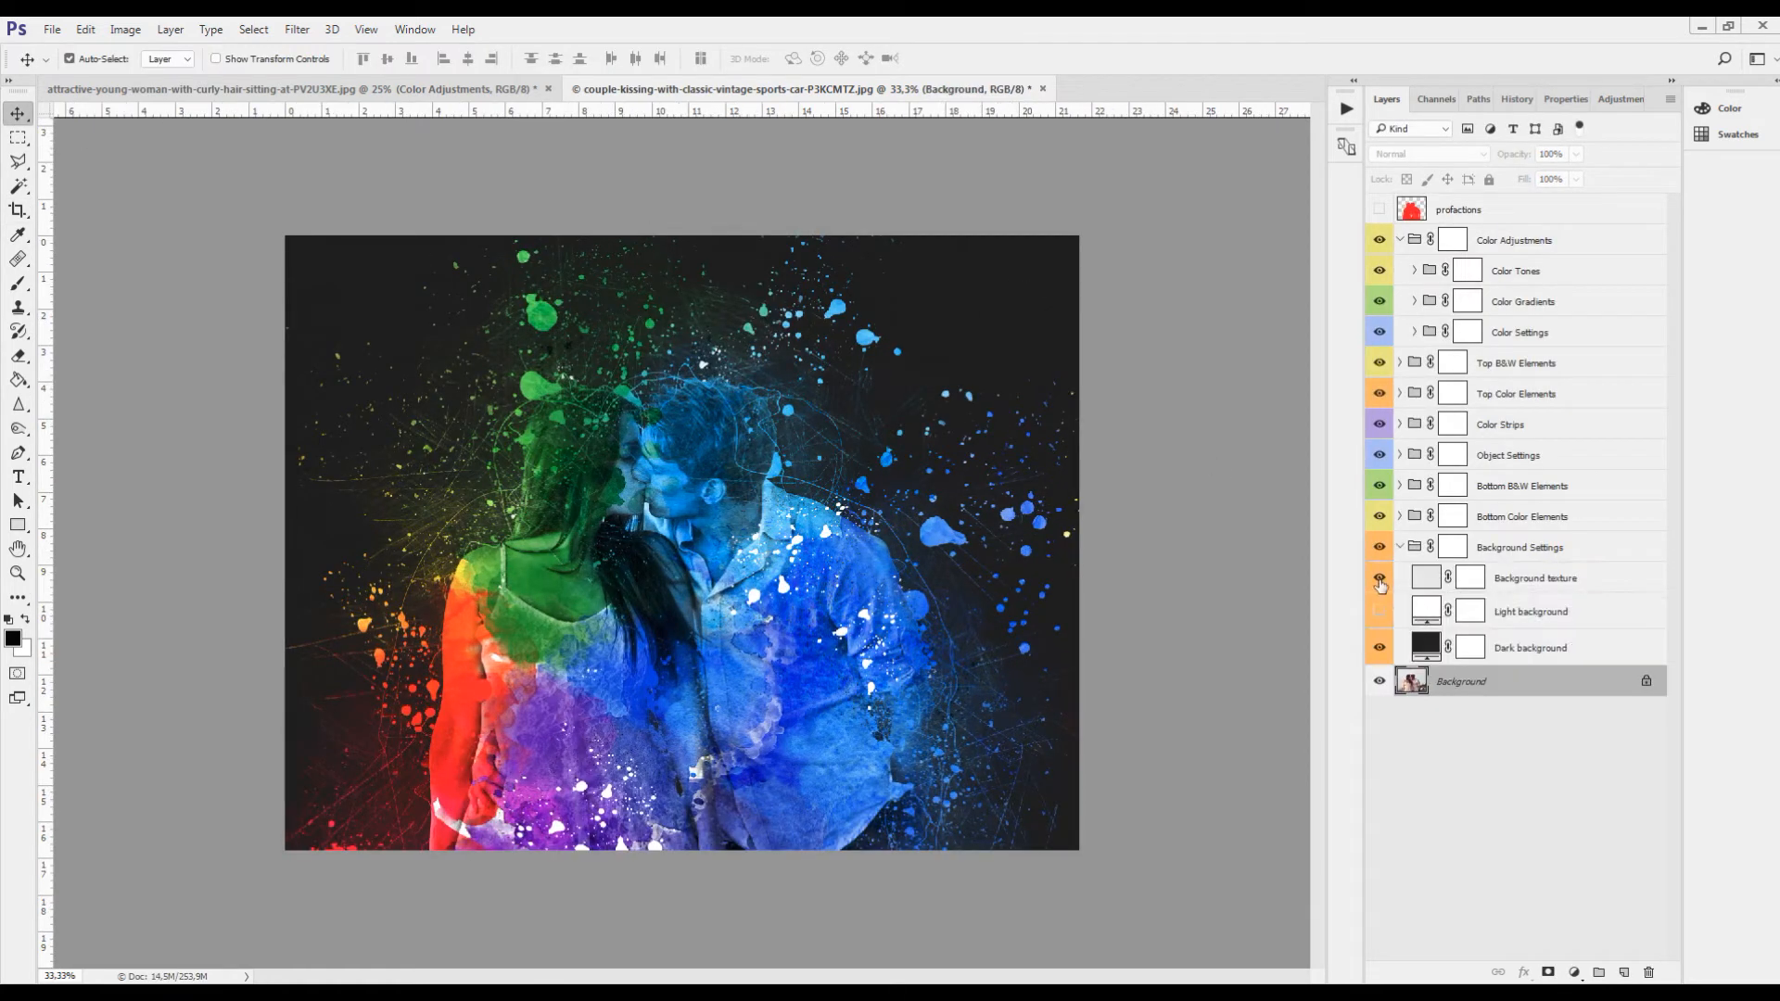
left_click(1379, 578)
left_click(1381, 612)
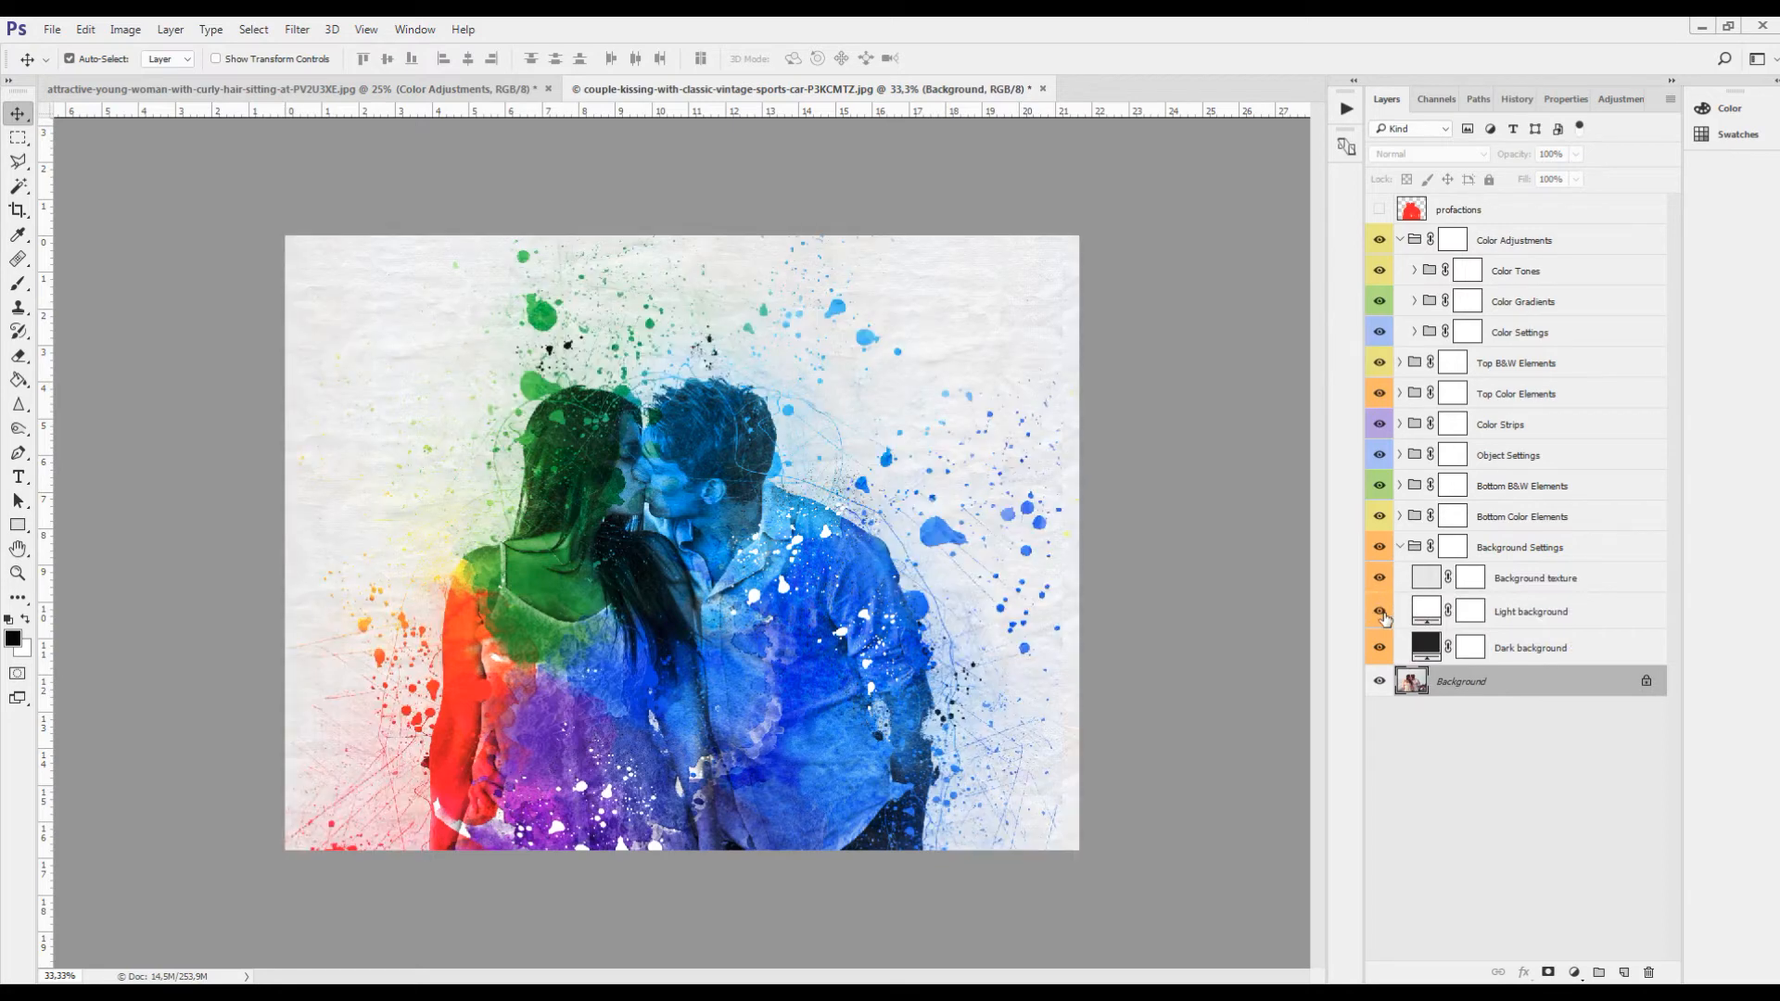
left_click(1381, 612)
- Set the Dark background layer's fill colour to pure black, 000000
double_click(1424, 649)
left_click_drag(1196, 529, 1081, 628)
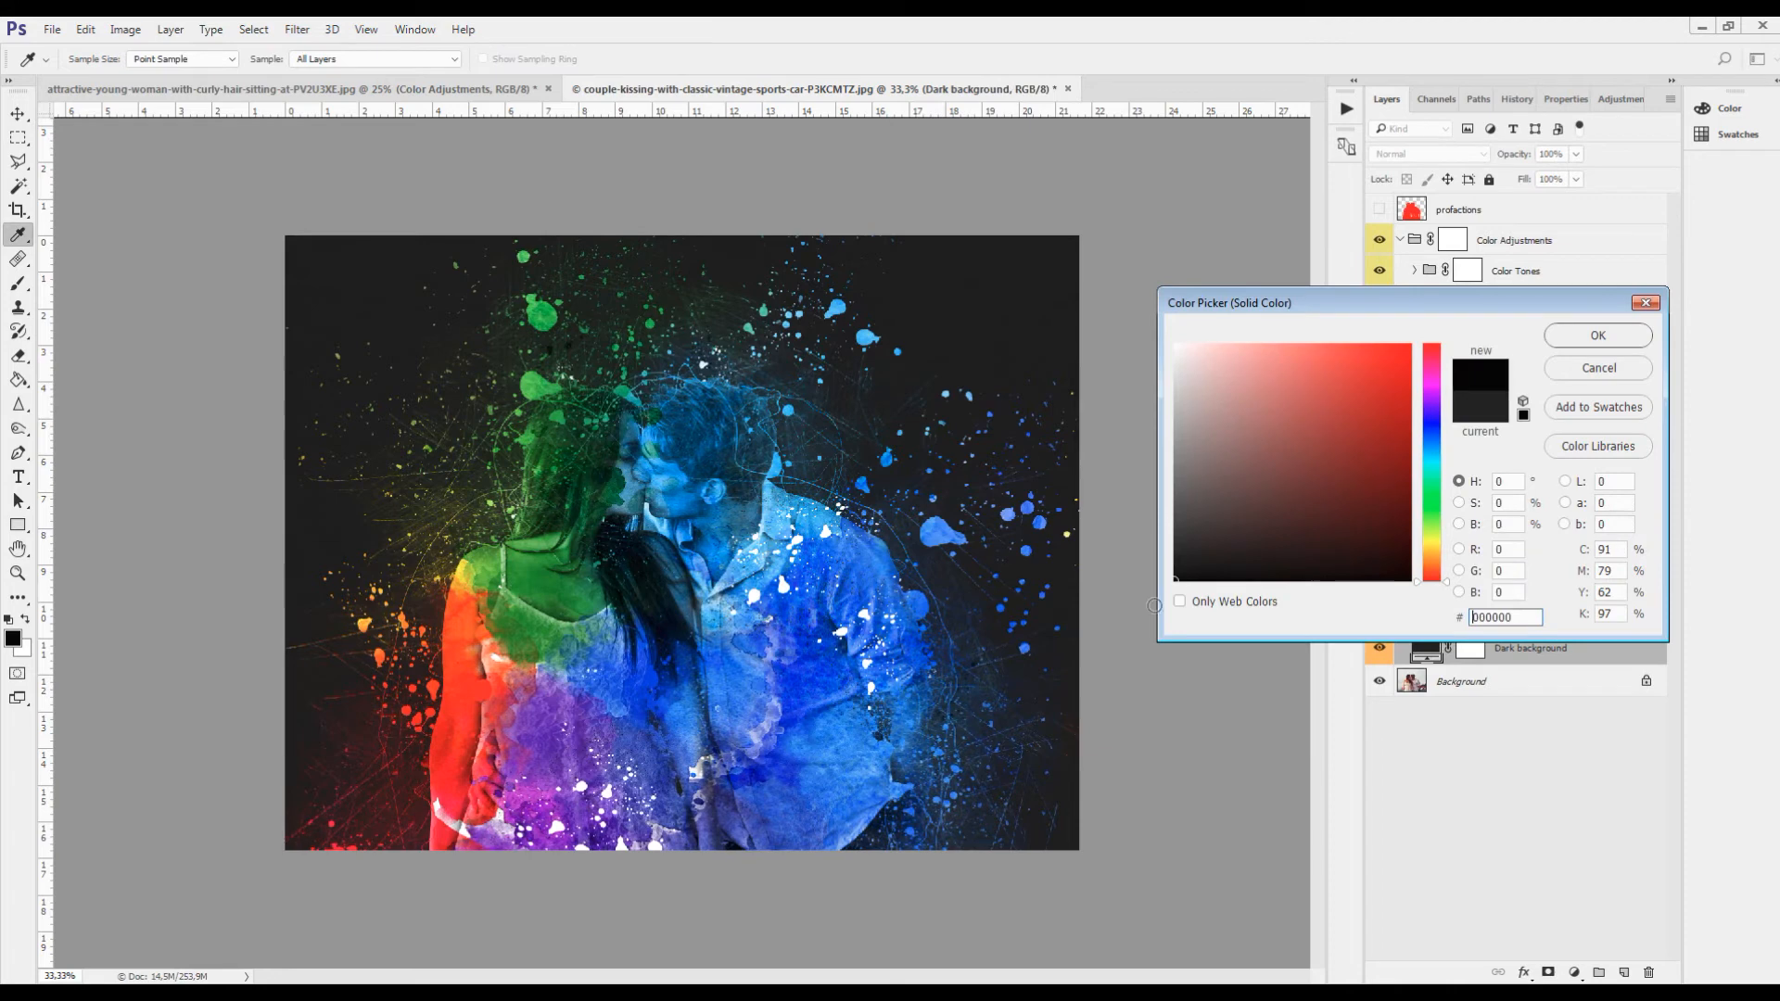
left_click(1596, 336)
- Preview the artwork without the Bottom Color Elements group and its Bottom color spray layer, and hide the Bottom color area layer
key("ctrl+plus")
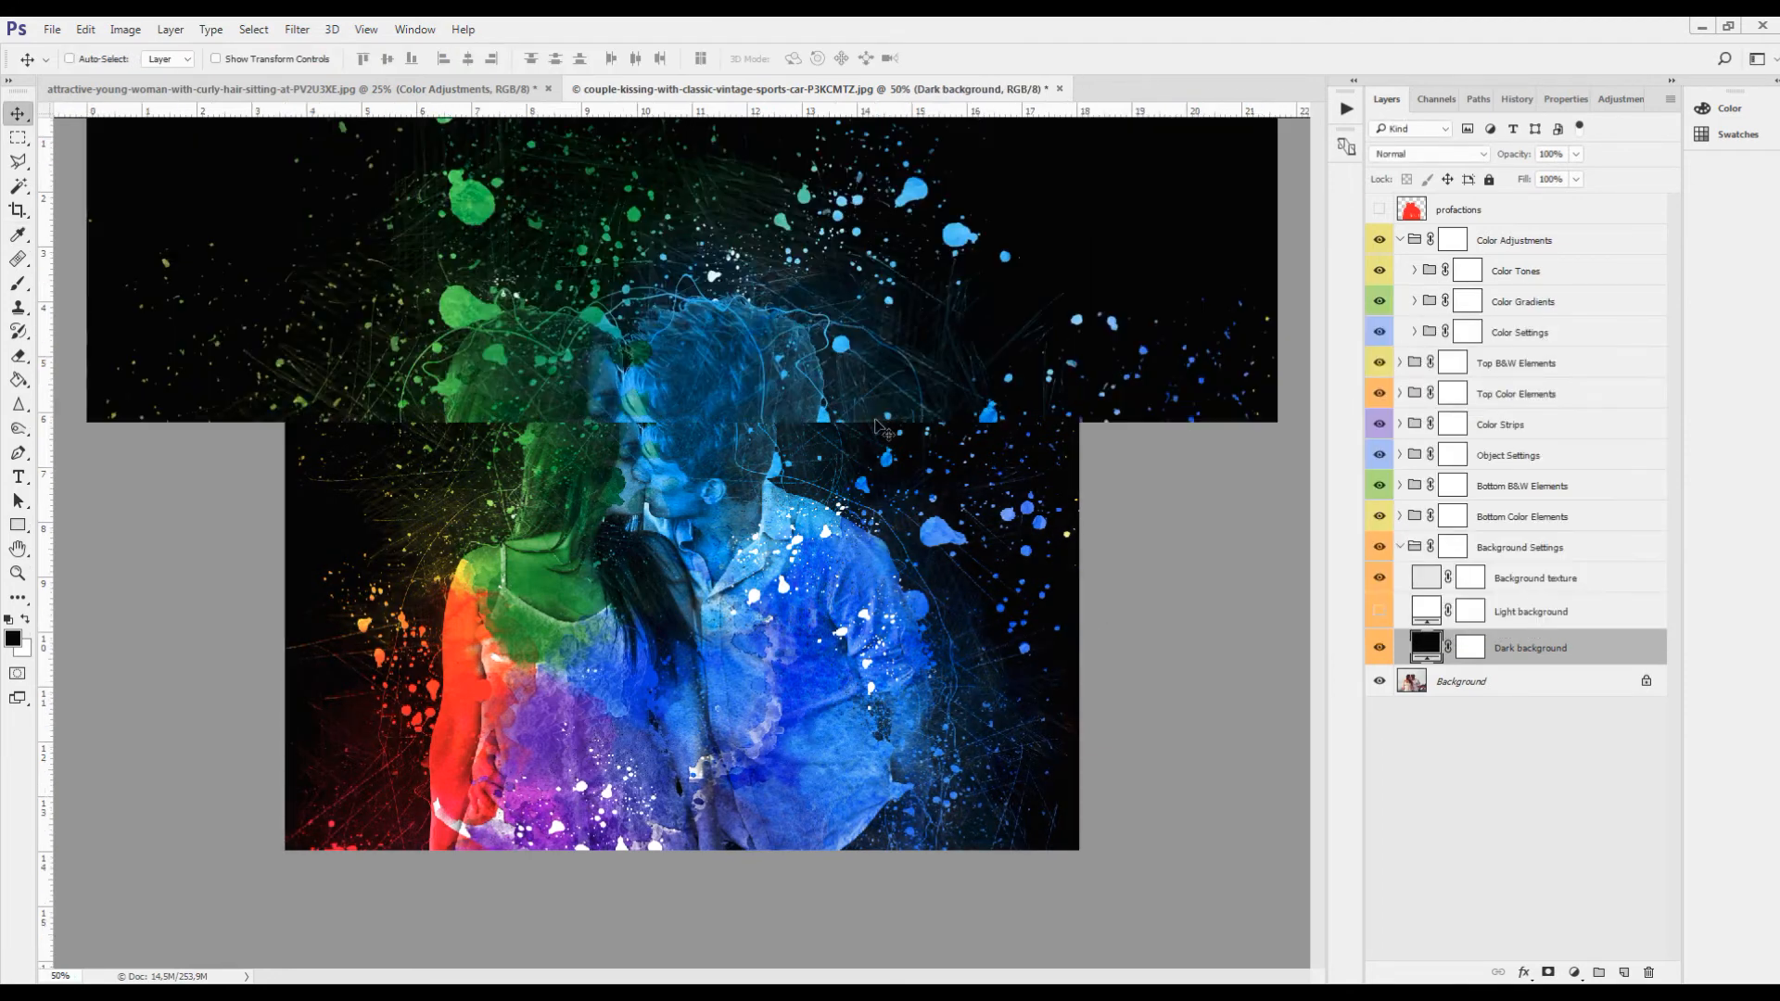
scroll(816, 419, "up", 1)
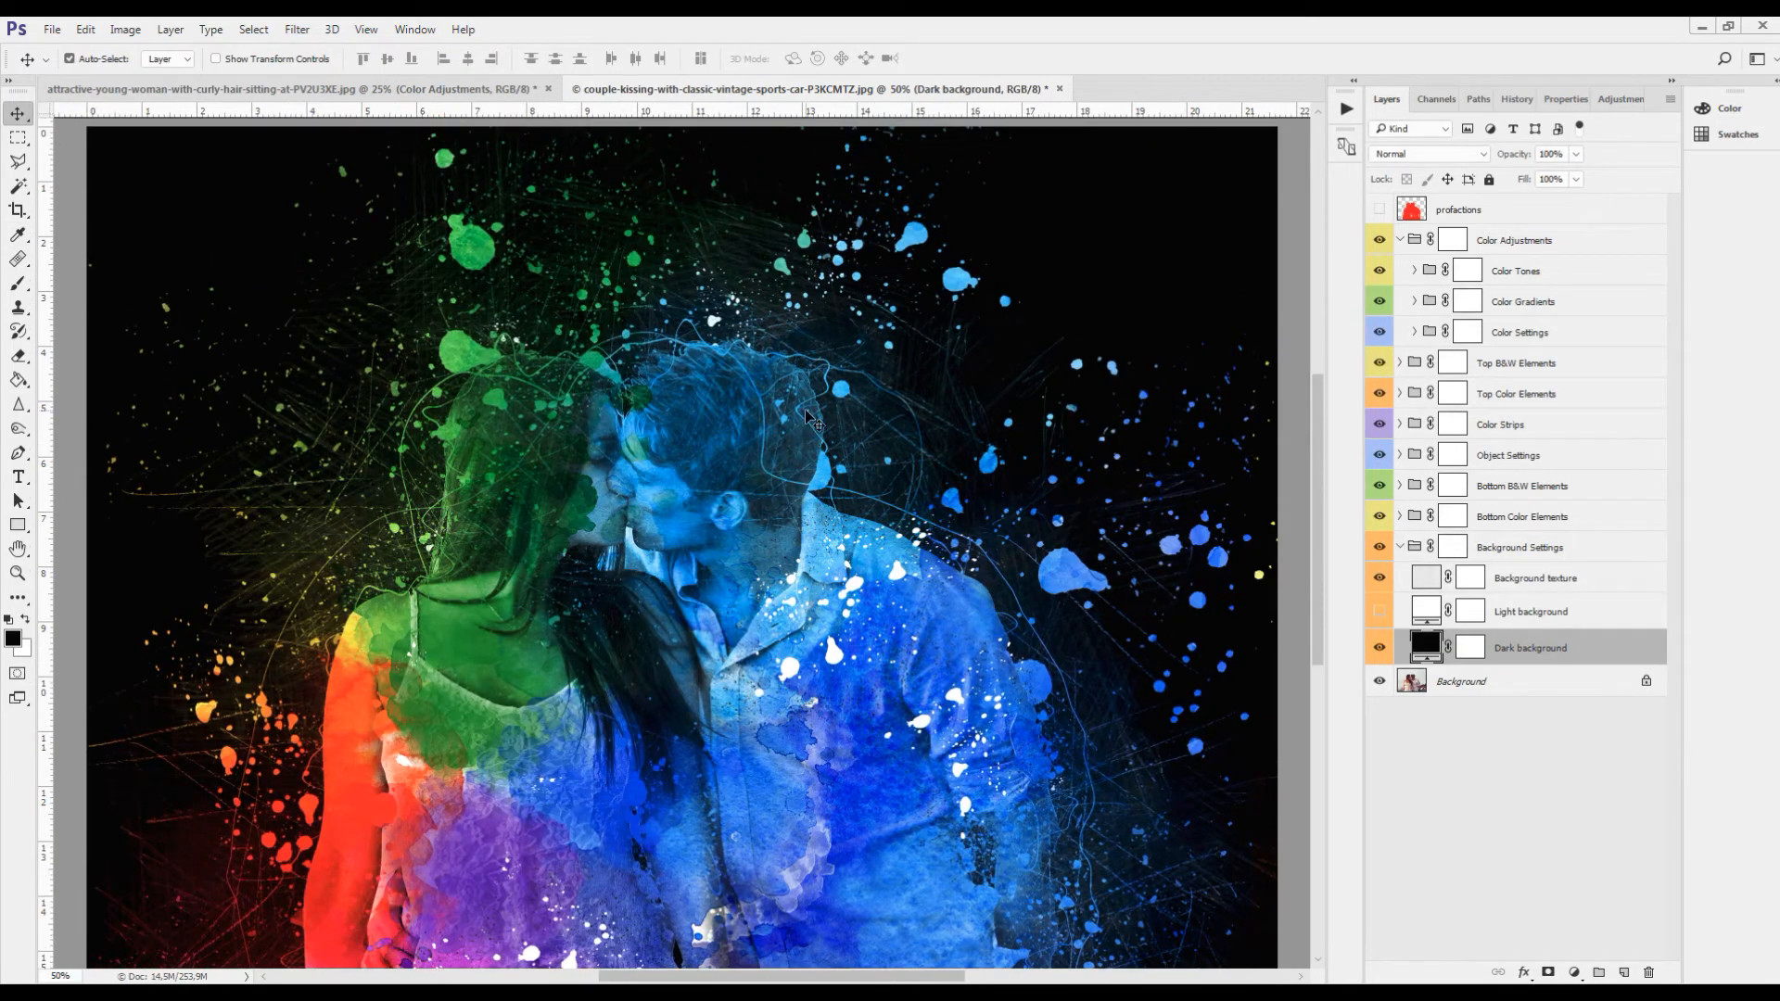
left_click(1382, 516)
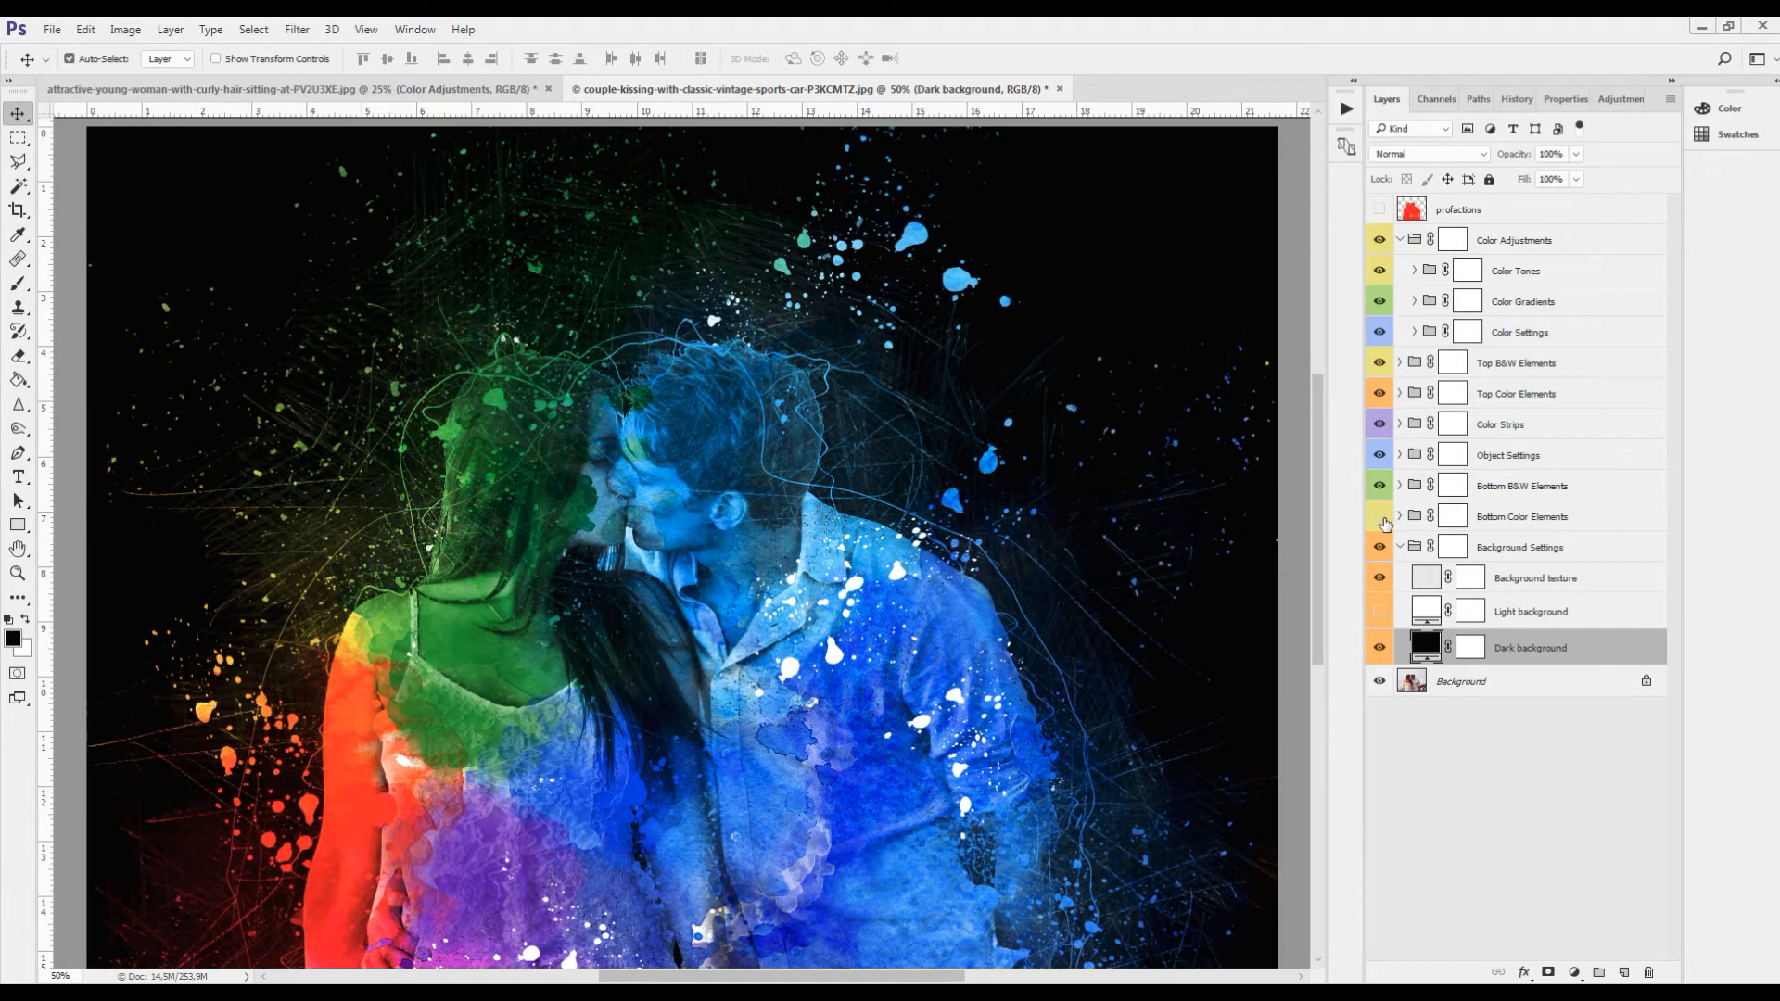
left_click(1380, 516)
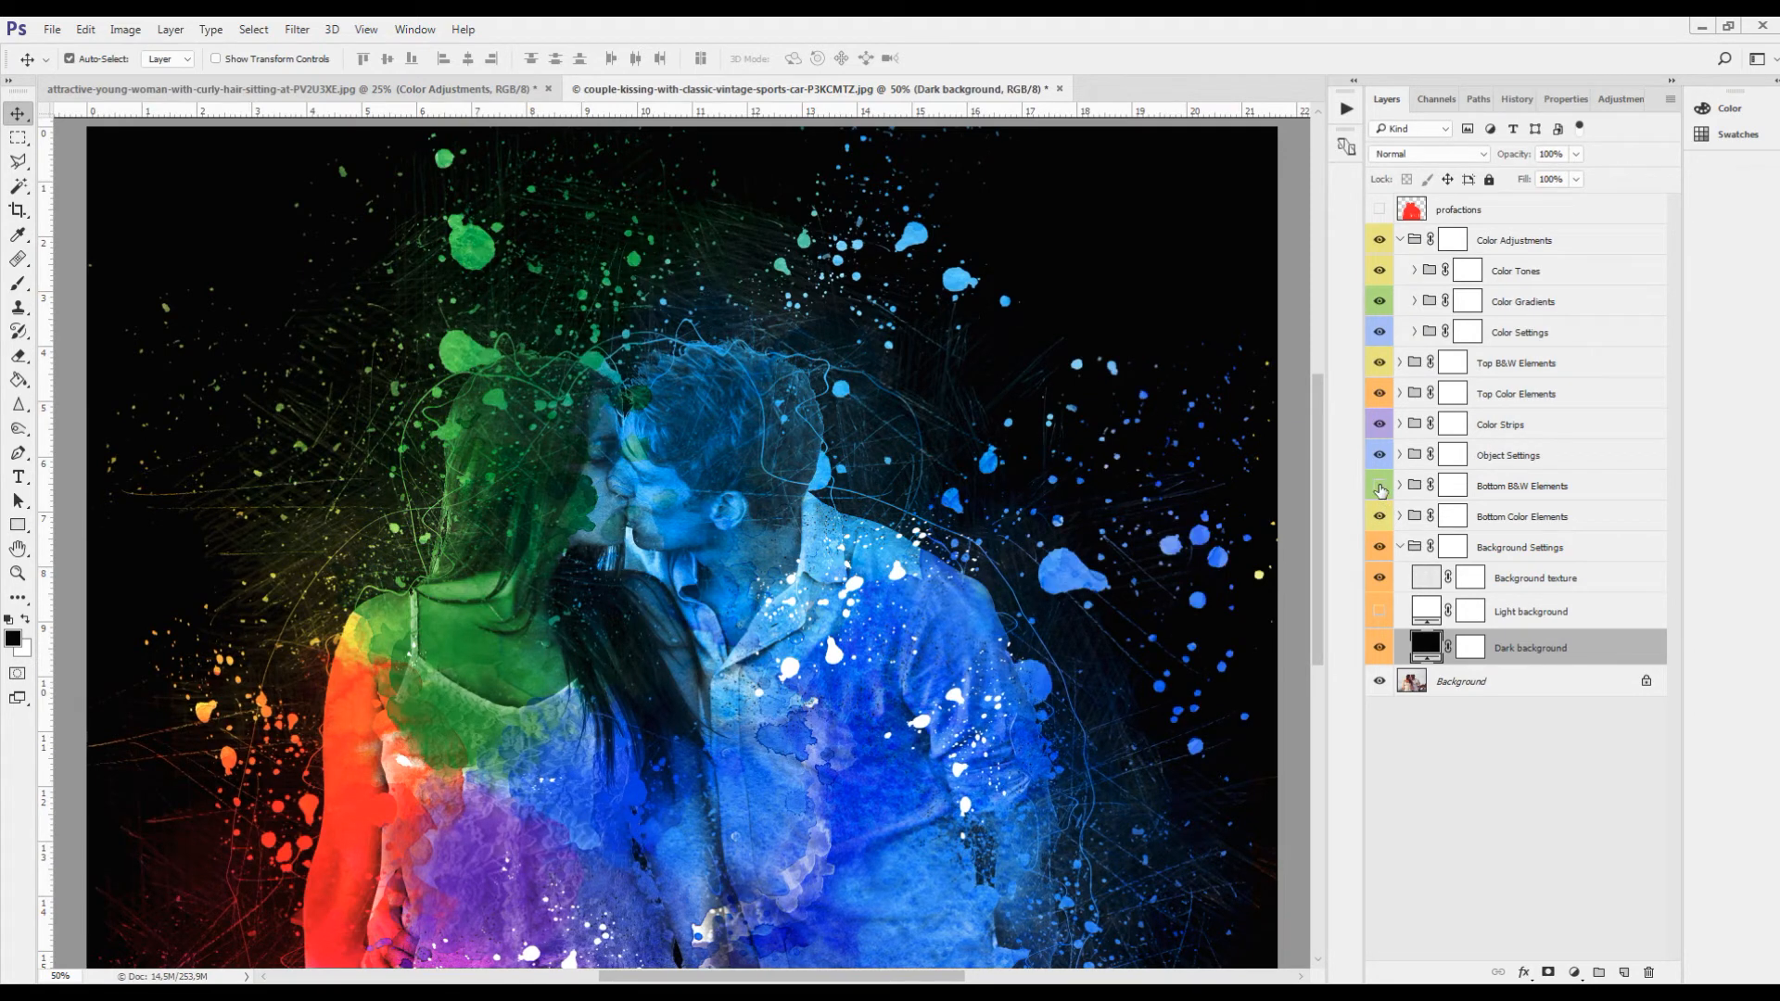
left_click(1400, 516)
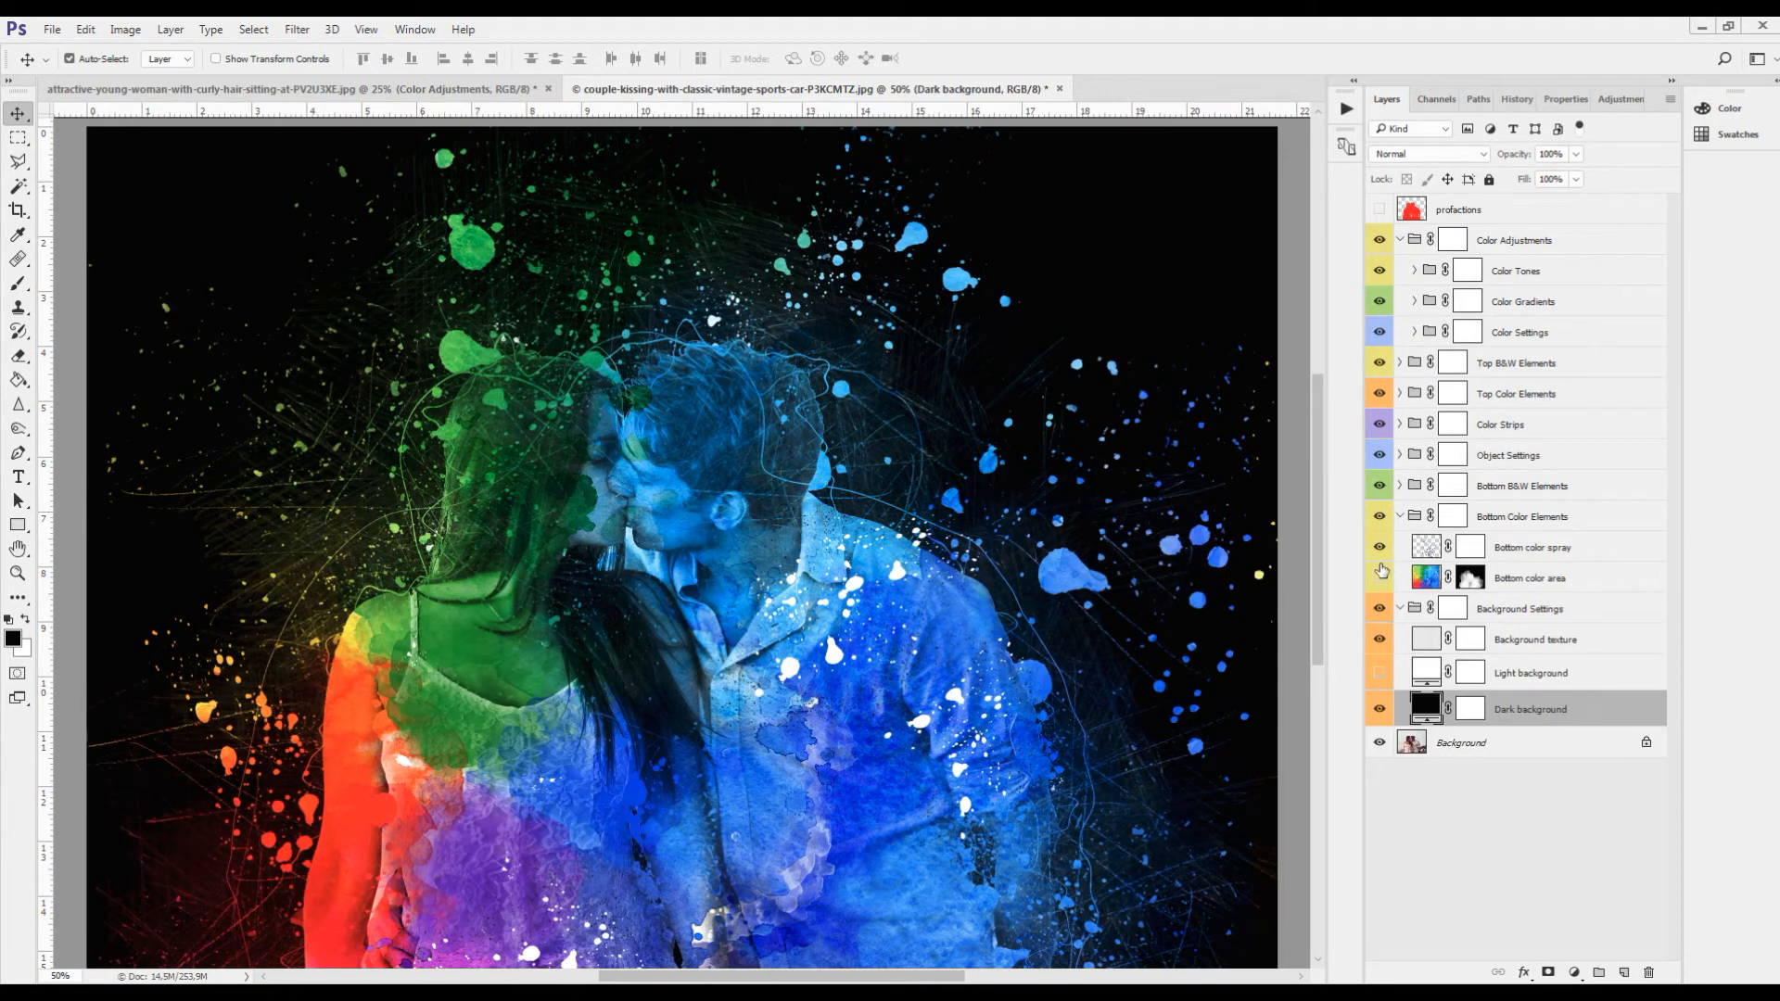
left_click(1379, 548)
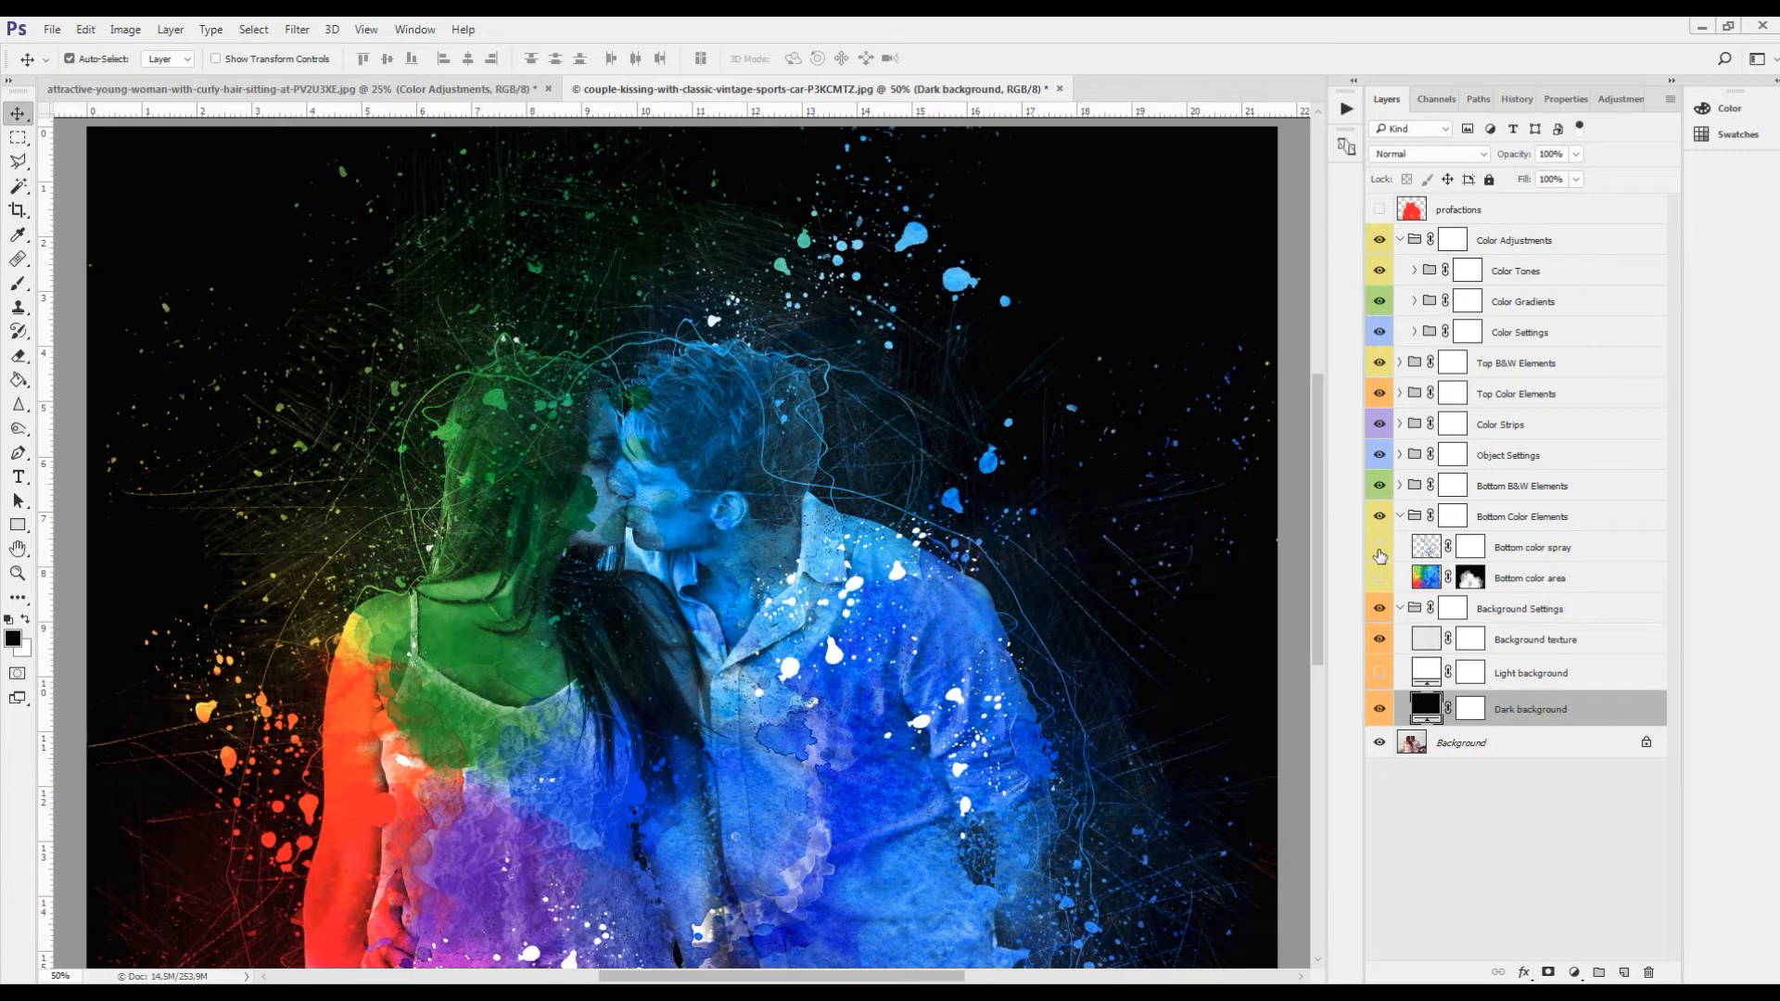
left_click(1379, 552)
left_click(1380, 579)
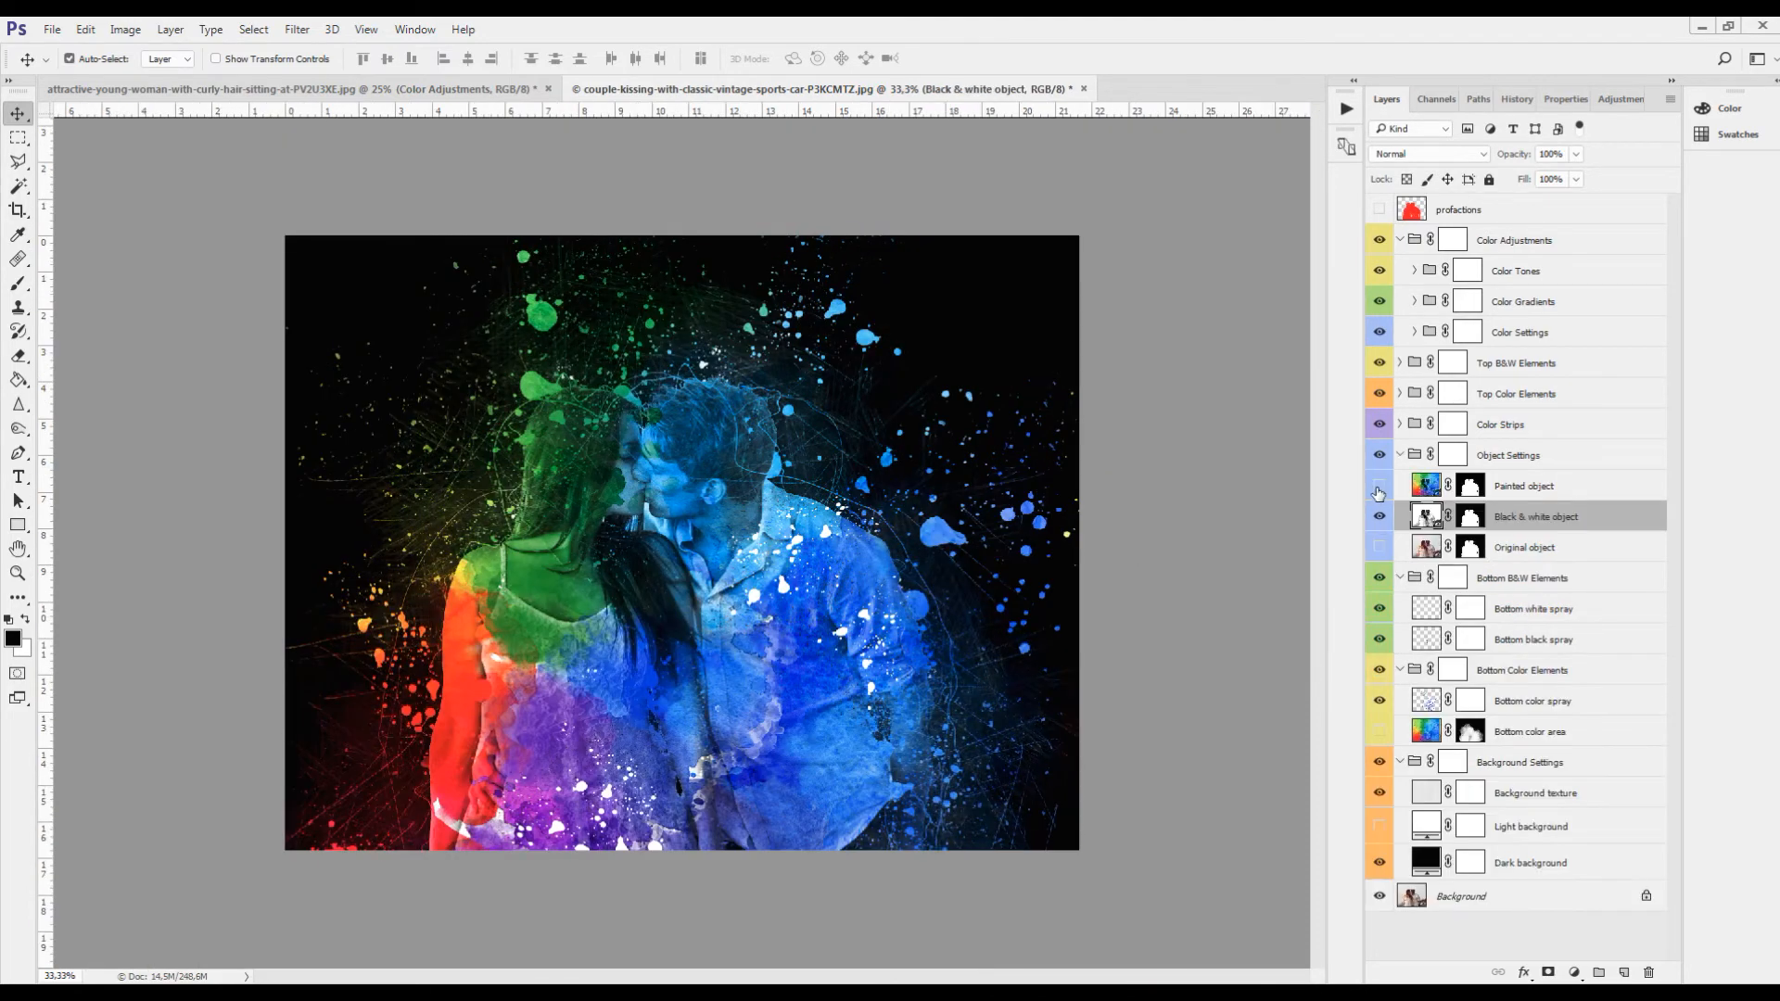
- In the Object Settings group, hide the Painted object and Black & white object layers and show the Original object layer
left_click(1380, 486)
left_click(1380, 516)
left_click(1380, 548)
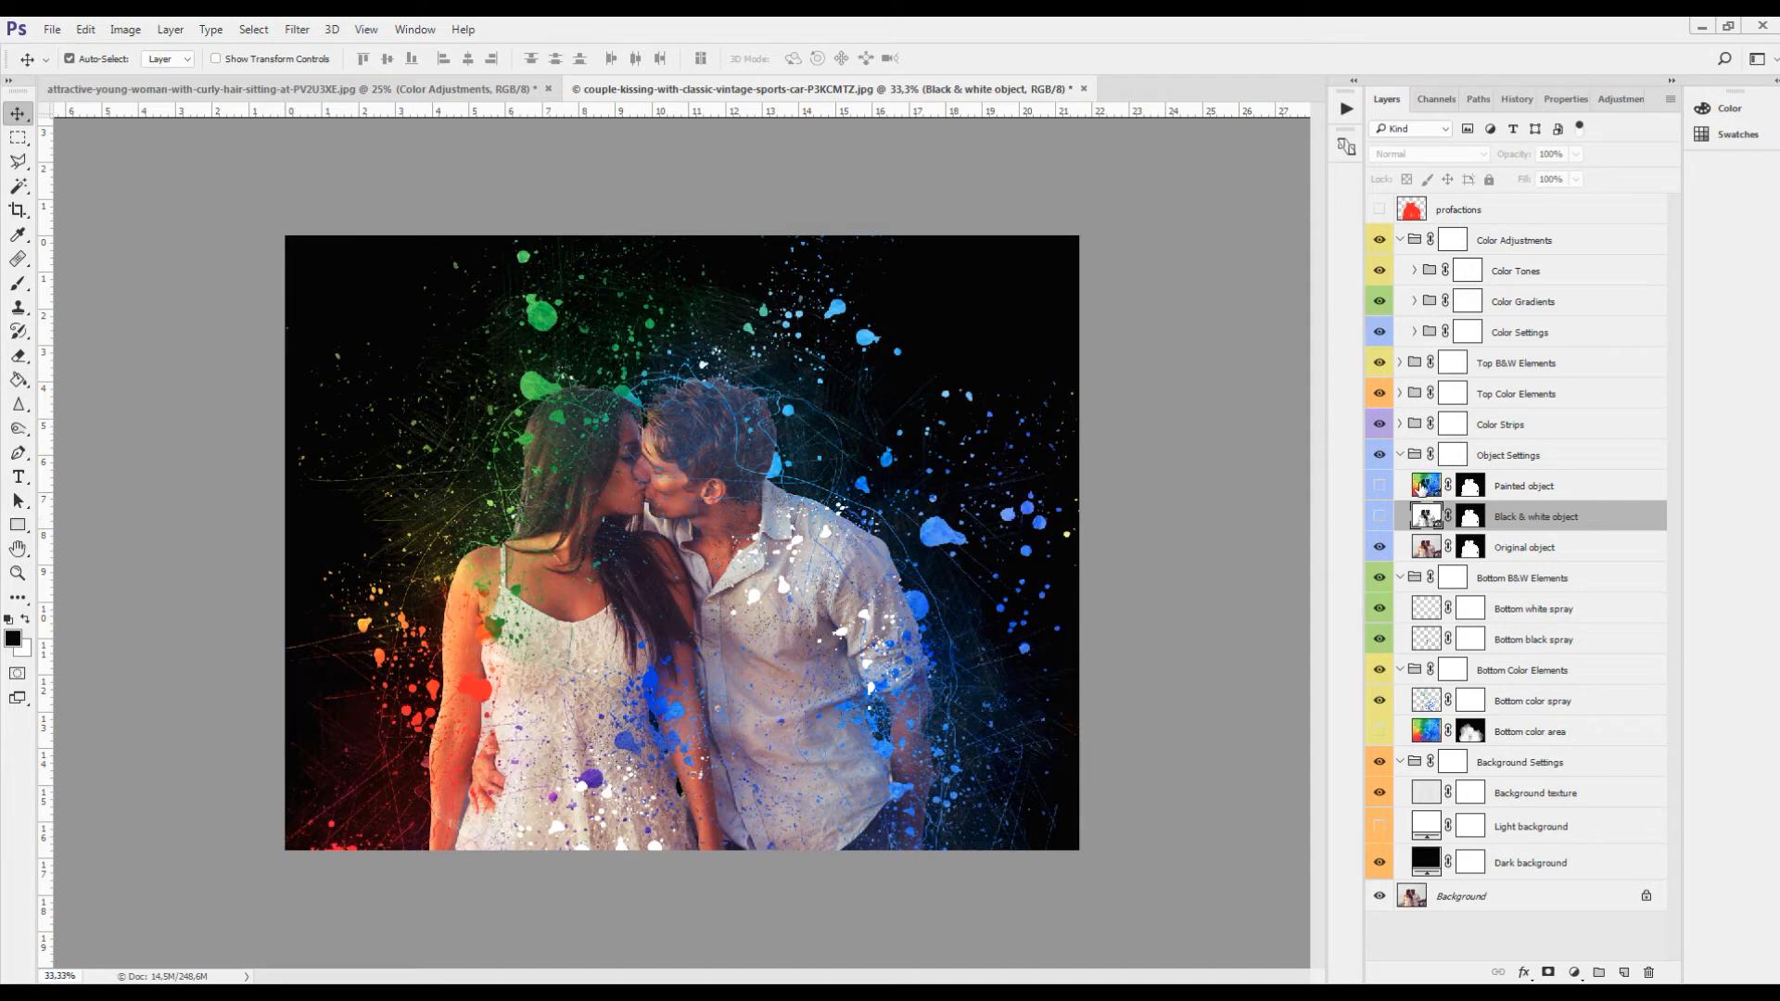
left_click(1380, 486)
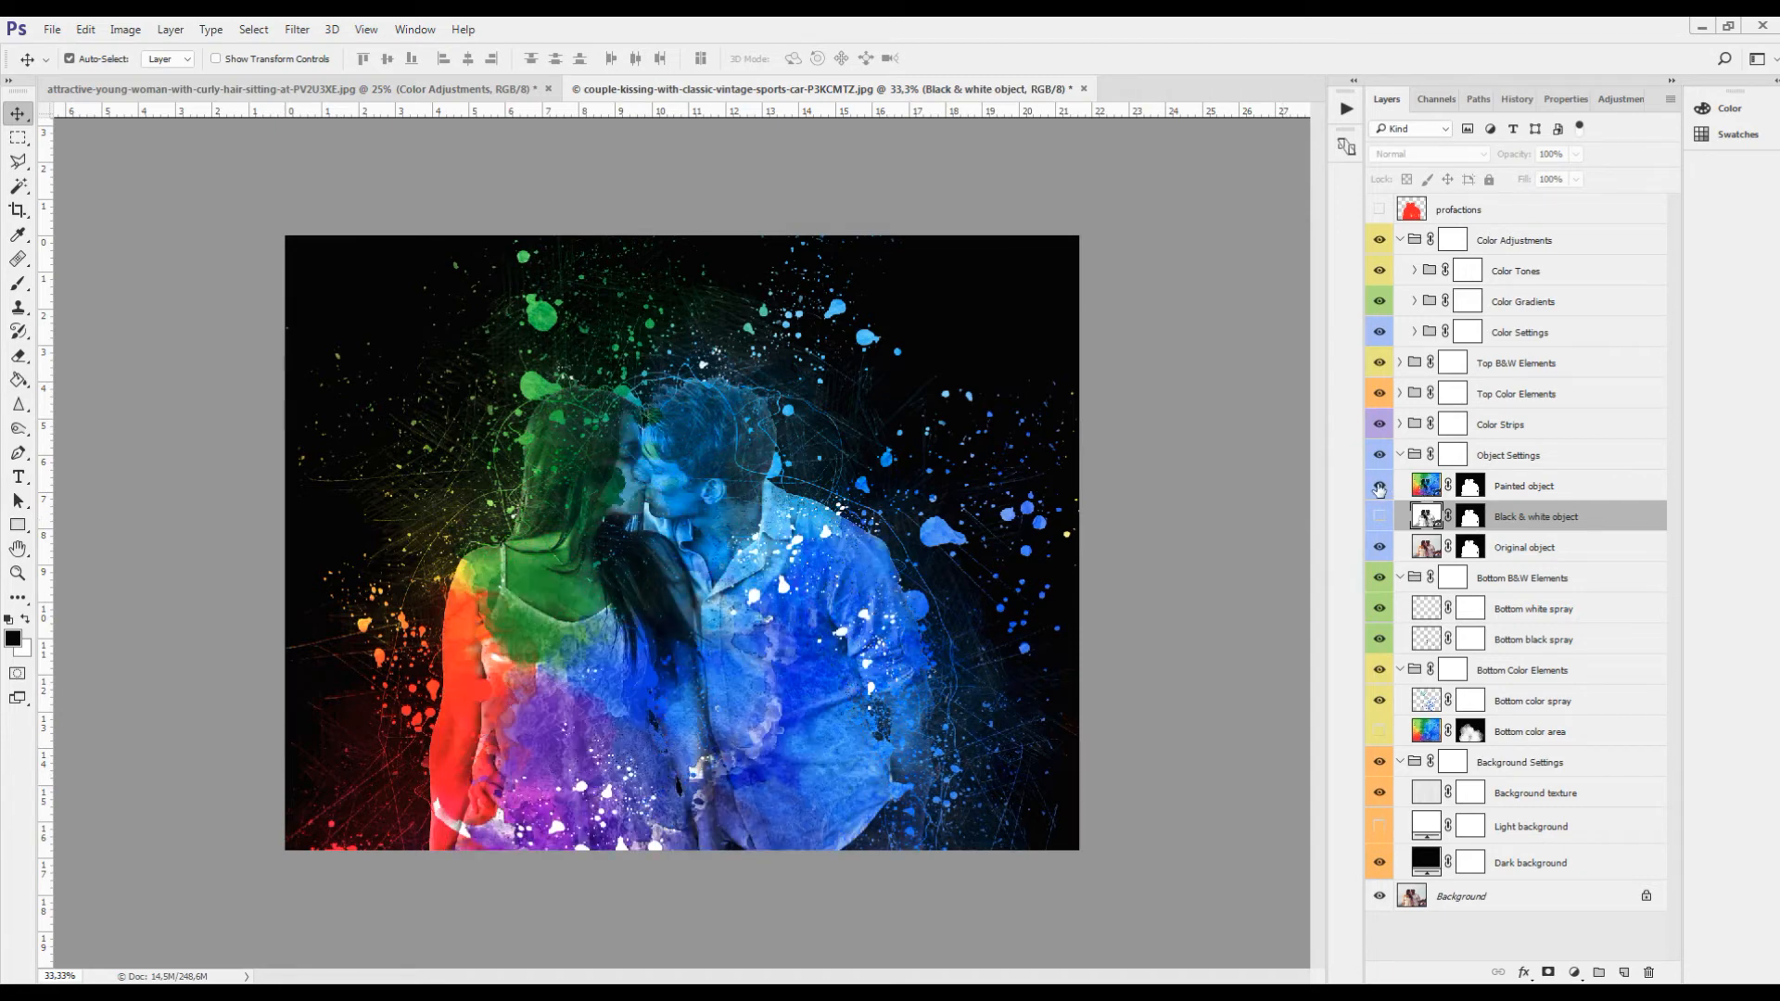
left_click(1380, 486)
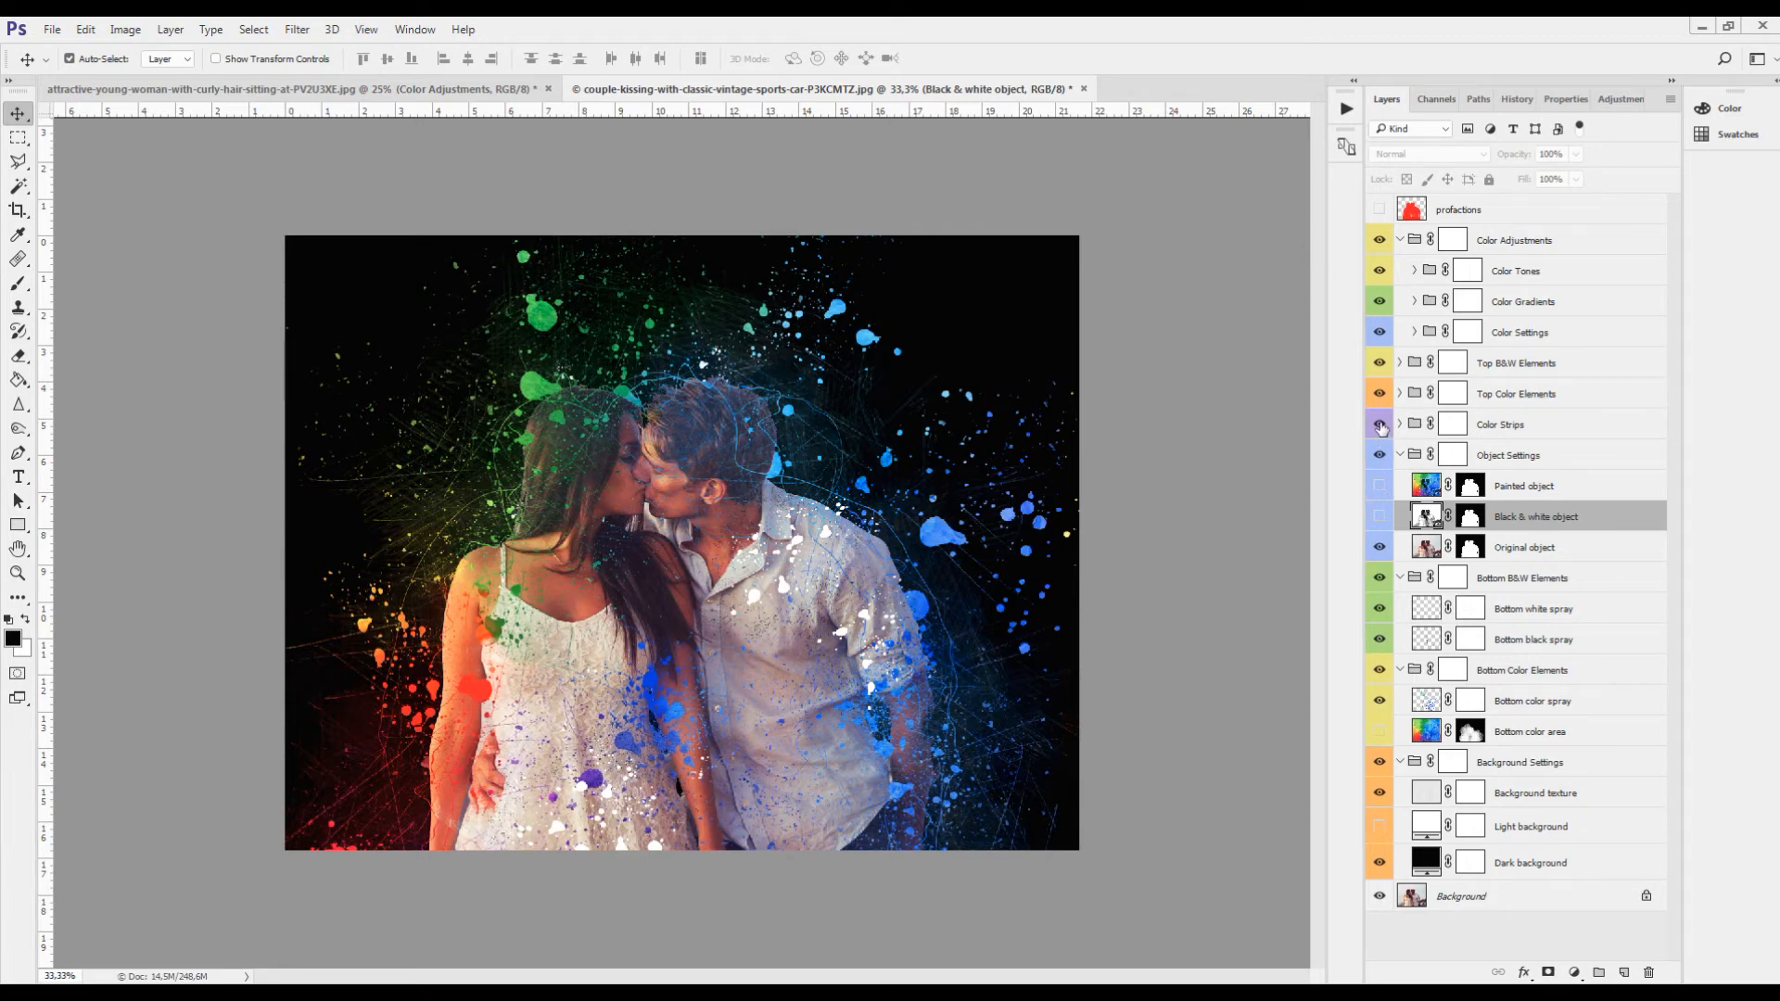
- Show the Black & white object layer and preview the artwork without the Top Color Elements and Color Strips groups
left_click(1380, 518)
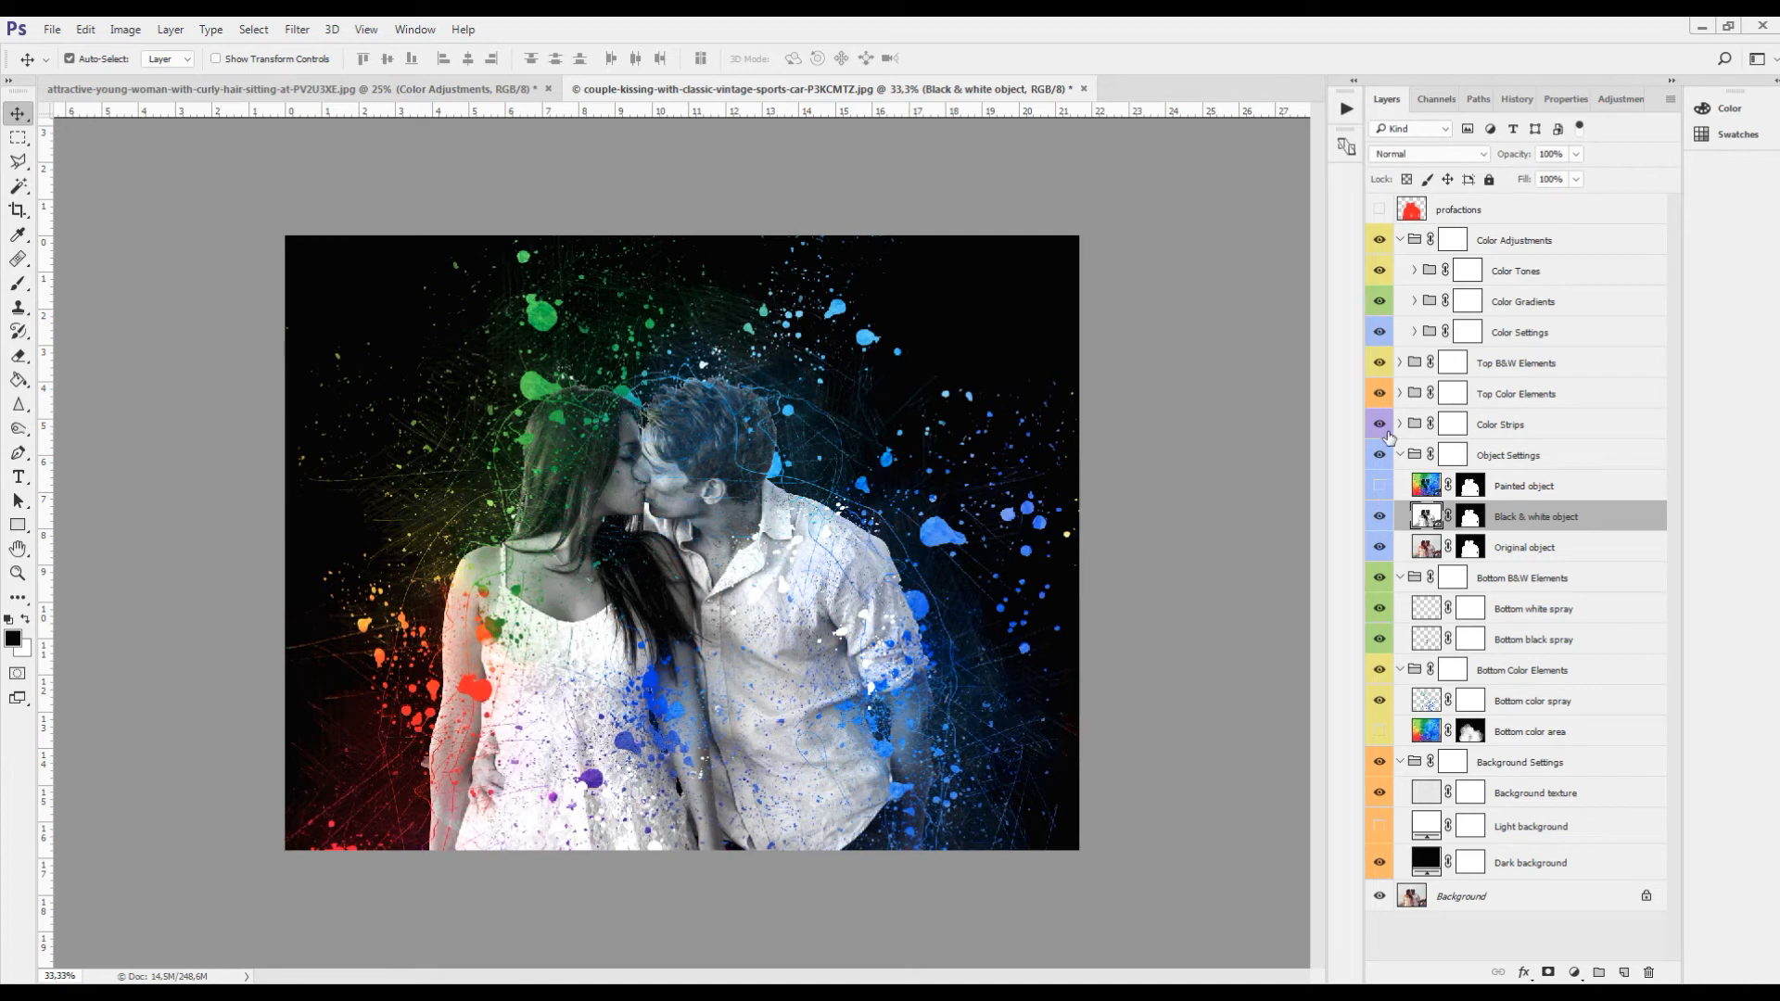
left_click(1380, 394)
left_click(1379, 394)
left_click(1380, 424)
left_click(1380, 424)
- Show the Painted object layer and preview the artwork without the Color Settings and Top Color Elements groups
left_click(1380, 332)
left_click(1379, 332)
left_click(1379, 364)
left_click(1379, 486)
left_click(1380, 394)
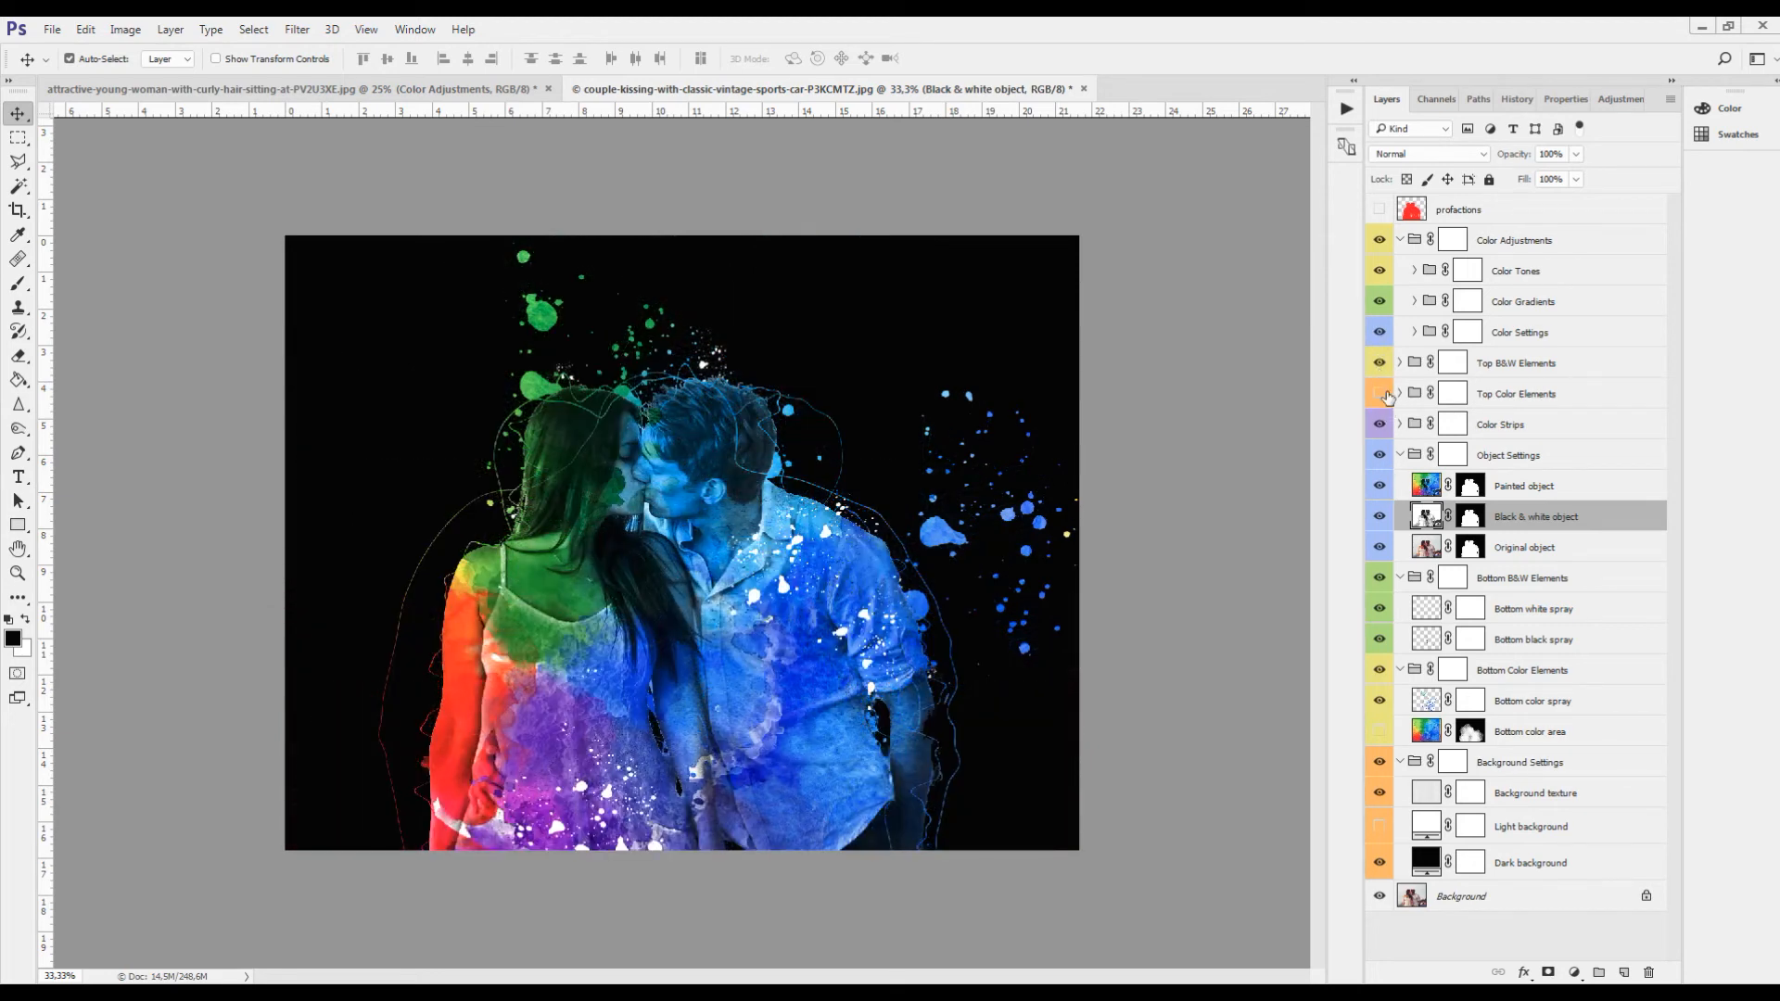
left_click(1381, 394)
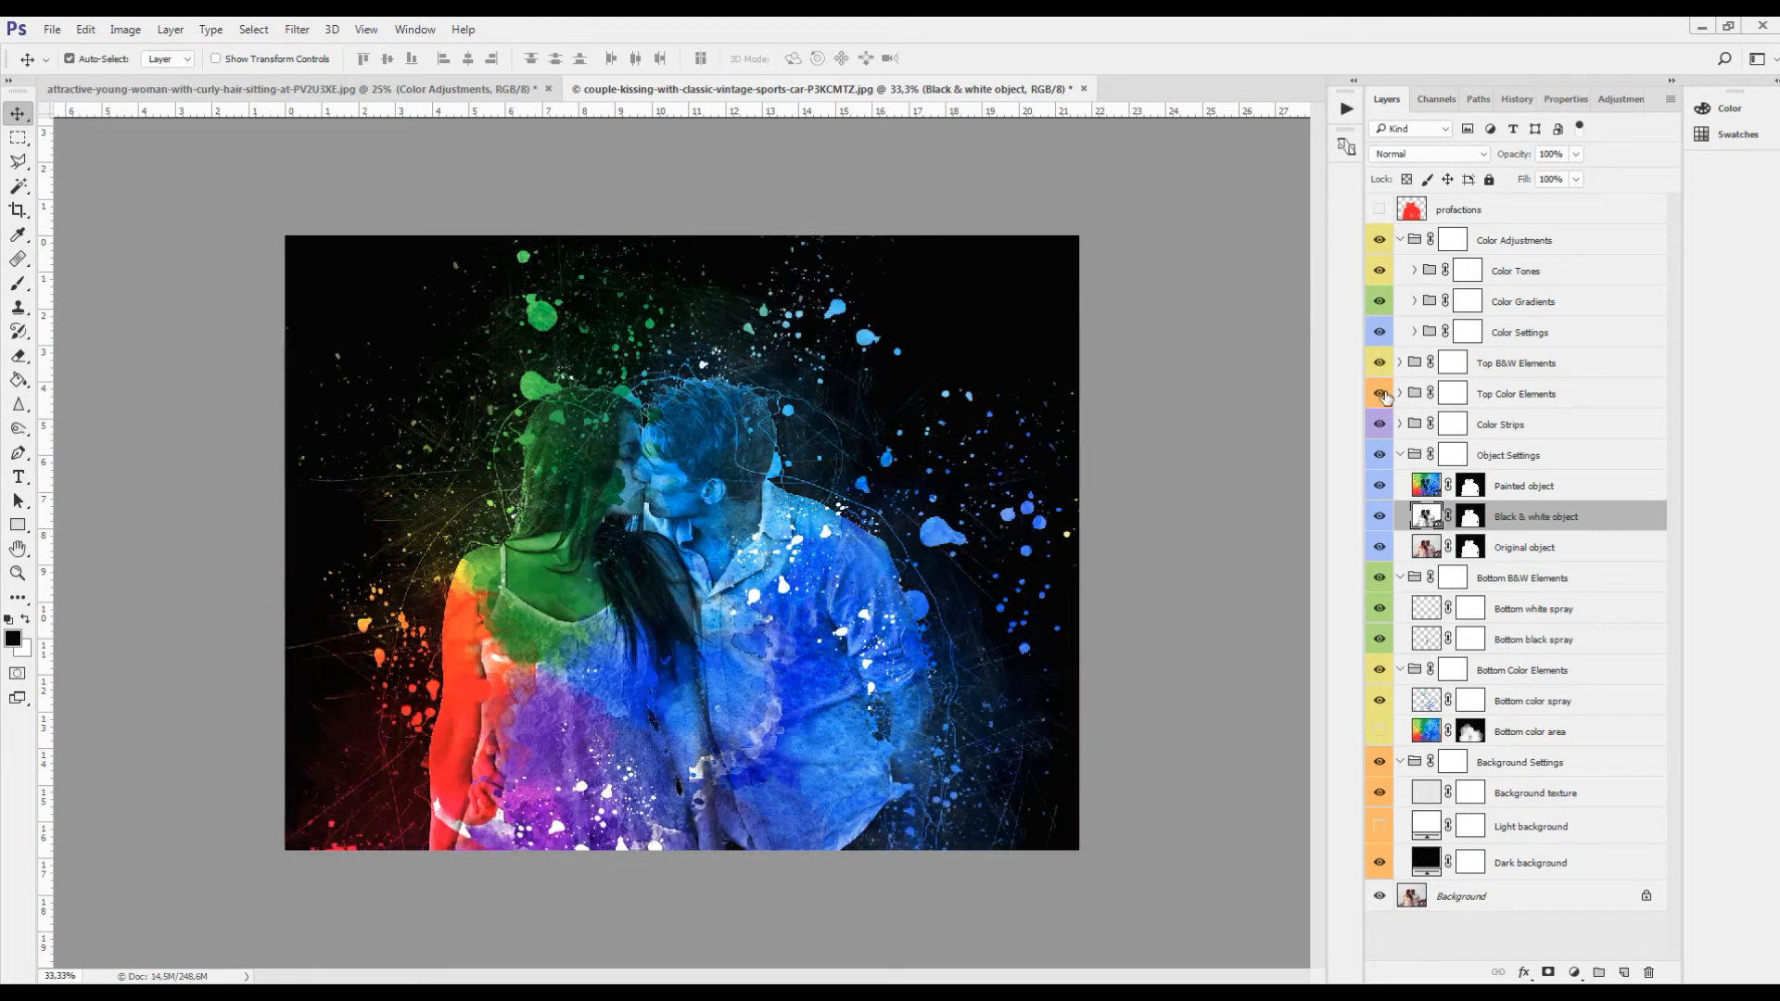
- Expand the Color Strips group and preview the artwork without each of Color strips 1, 2 and 3
left_click(1400, 425)
left_click(1381, 457)
left_click(1381, 455)
left_click(1381, 486)
left_click(1380, 486)
left_click(1380, 516)
left_click(1380, 517)
- Expand the Top Color Elements group and preview the artwork without its fragments, spray, splashes, pencil and pen layers in turn
left_click(1400, 393)
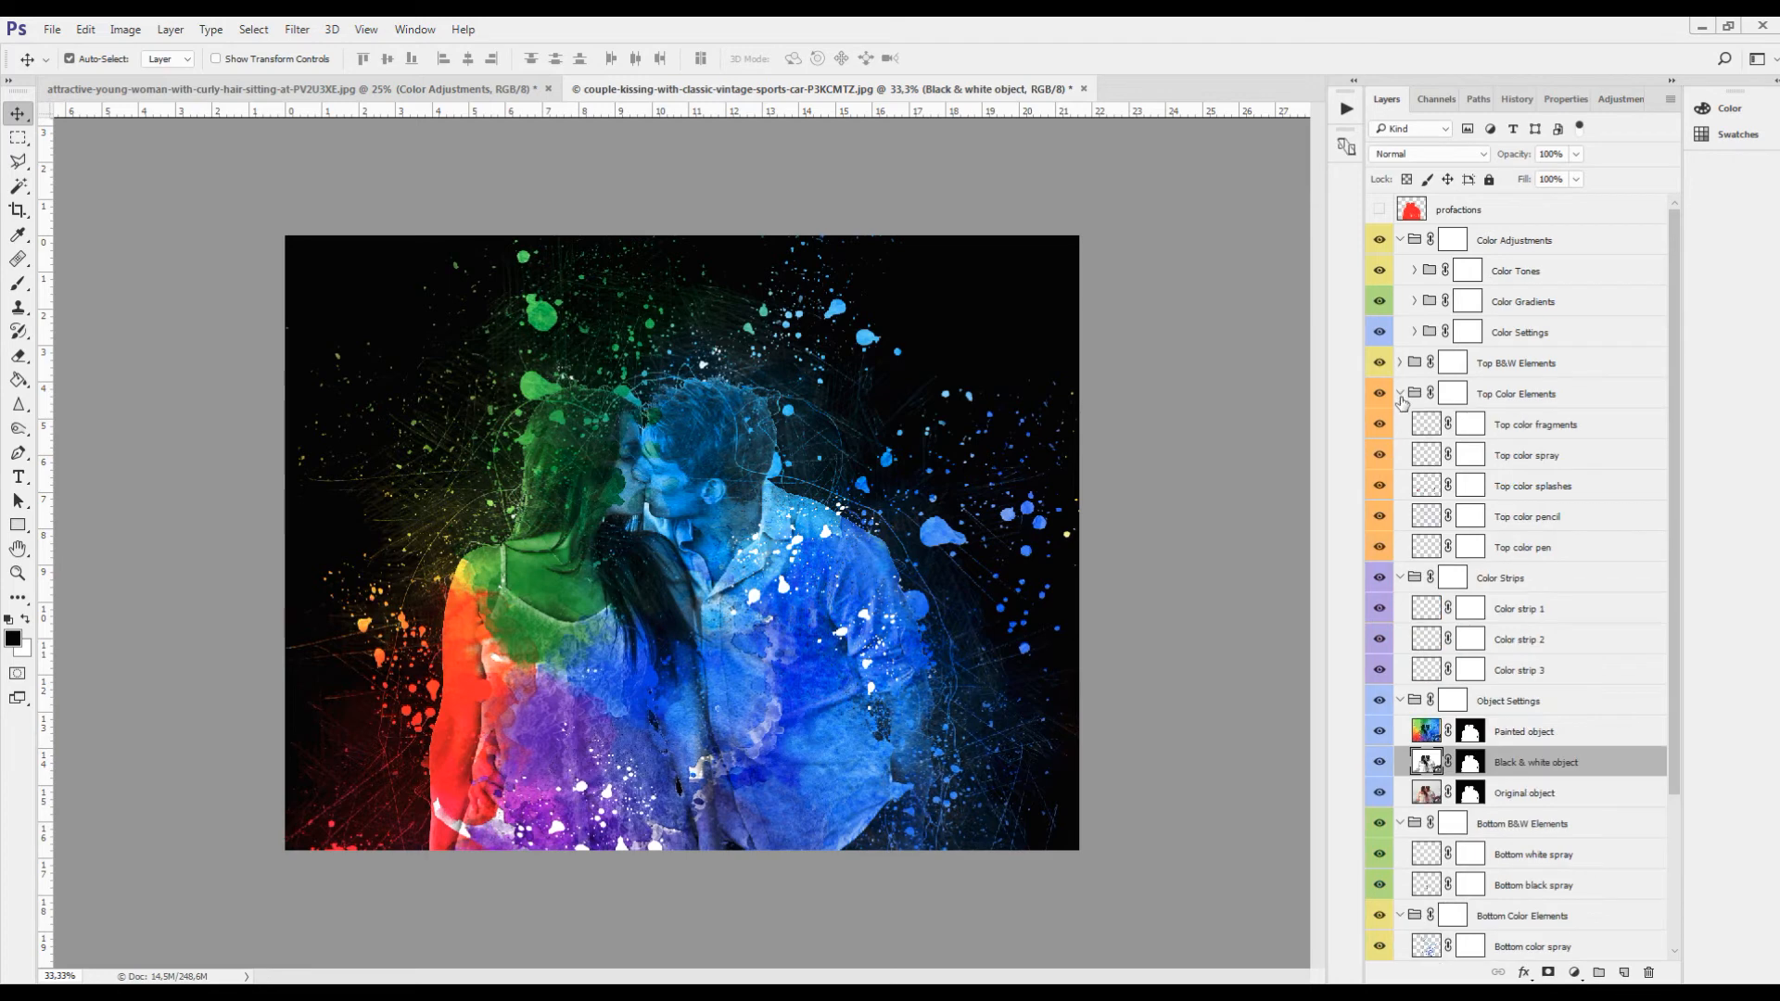
left_click(1378, 425)
left_click(1379, 426)
left_click(1380, 453)
left_click(1382, 485)
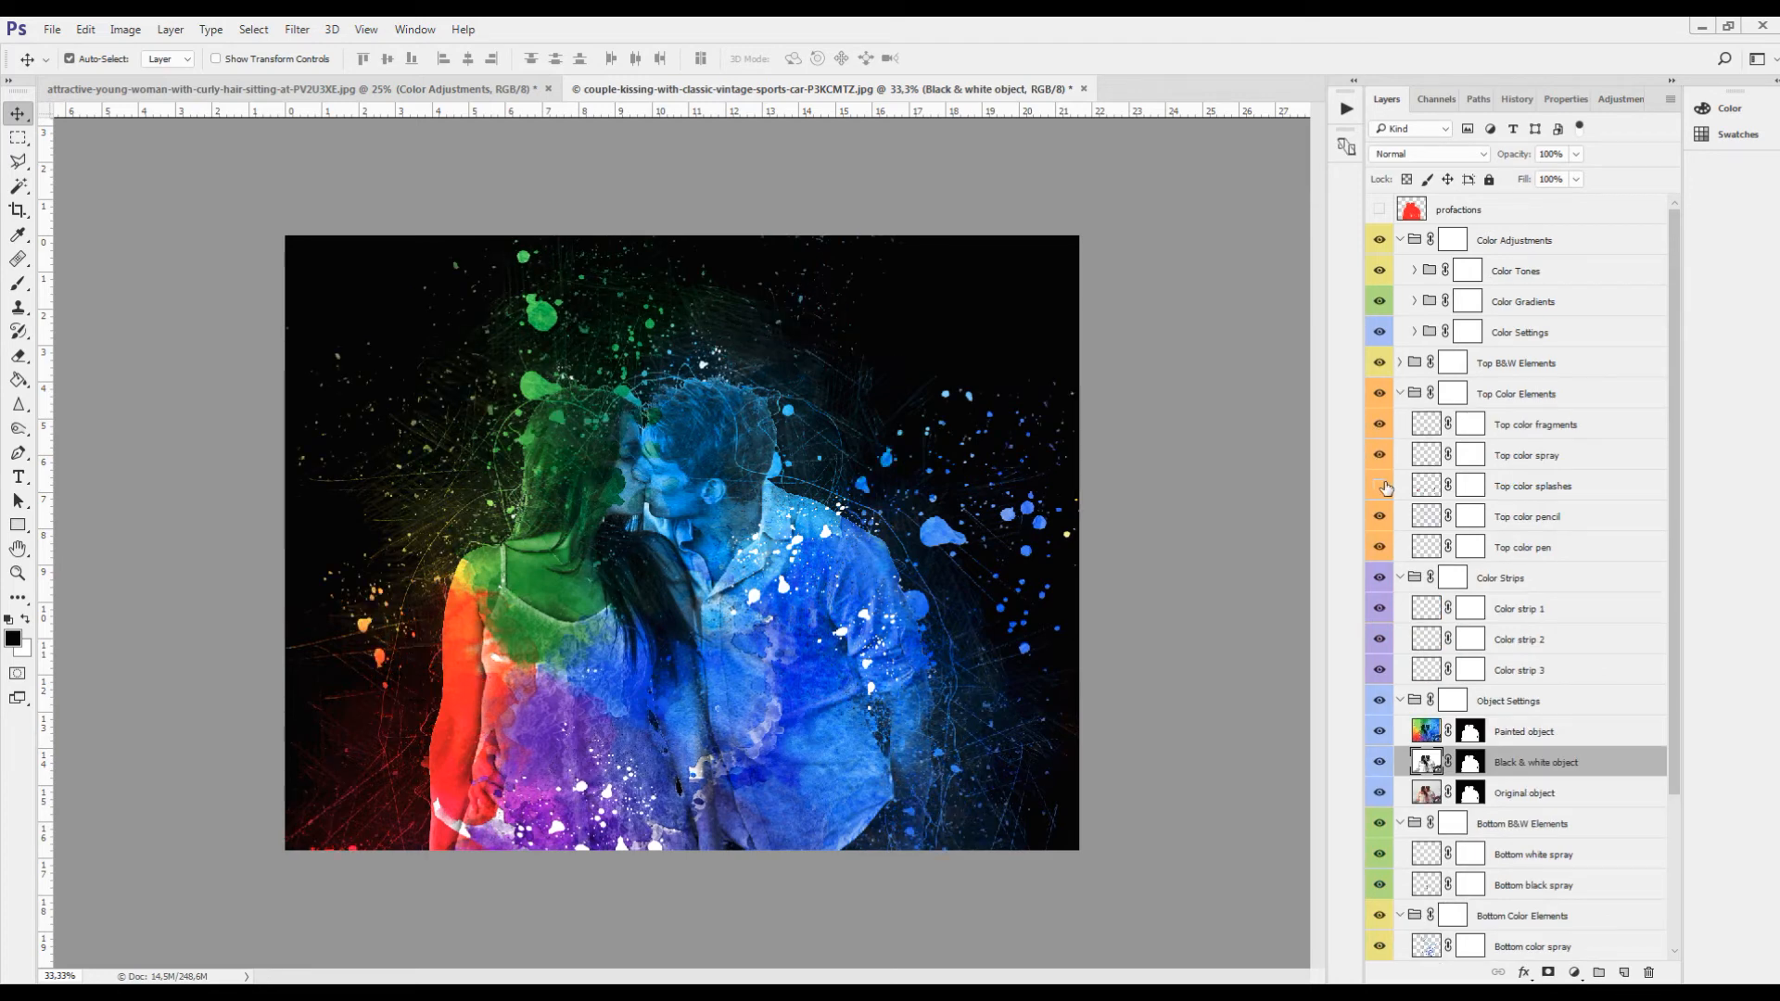
left_click(1380, 516)
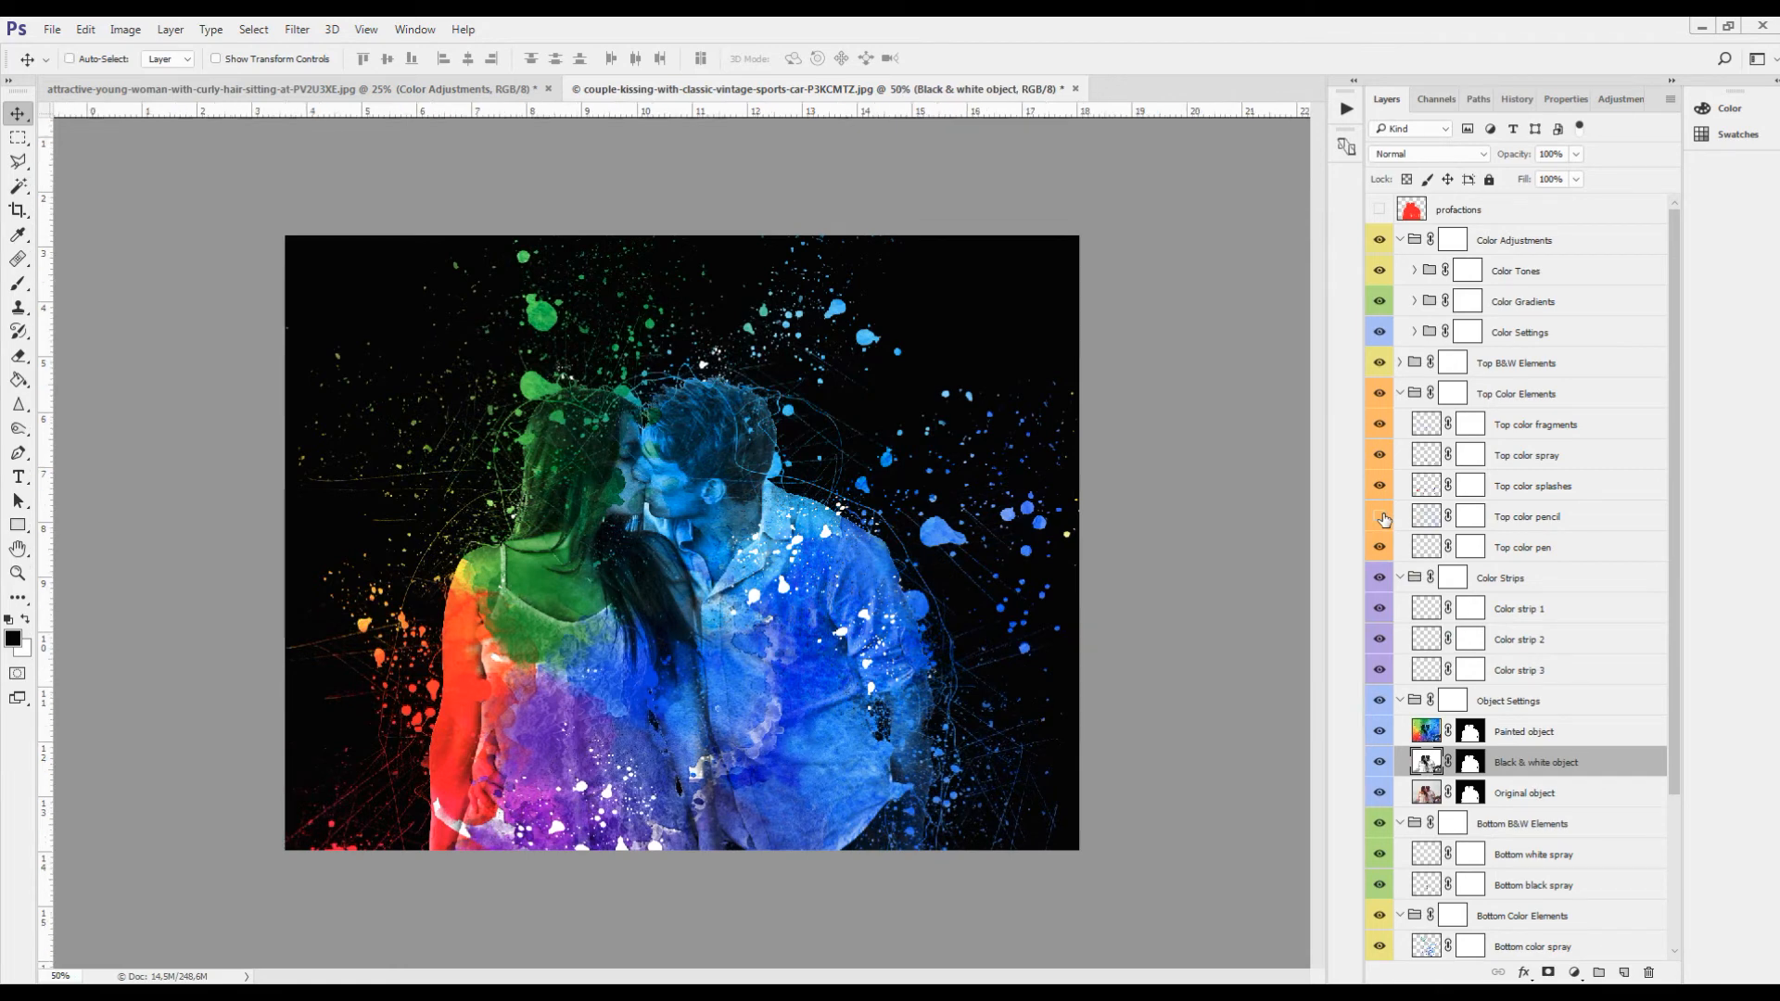
left_click(1381, 516)
key("ctrl")
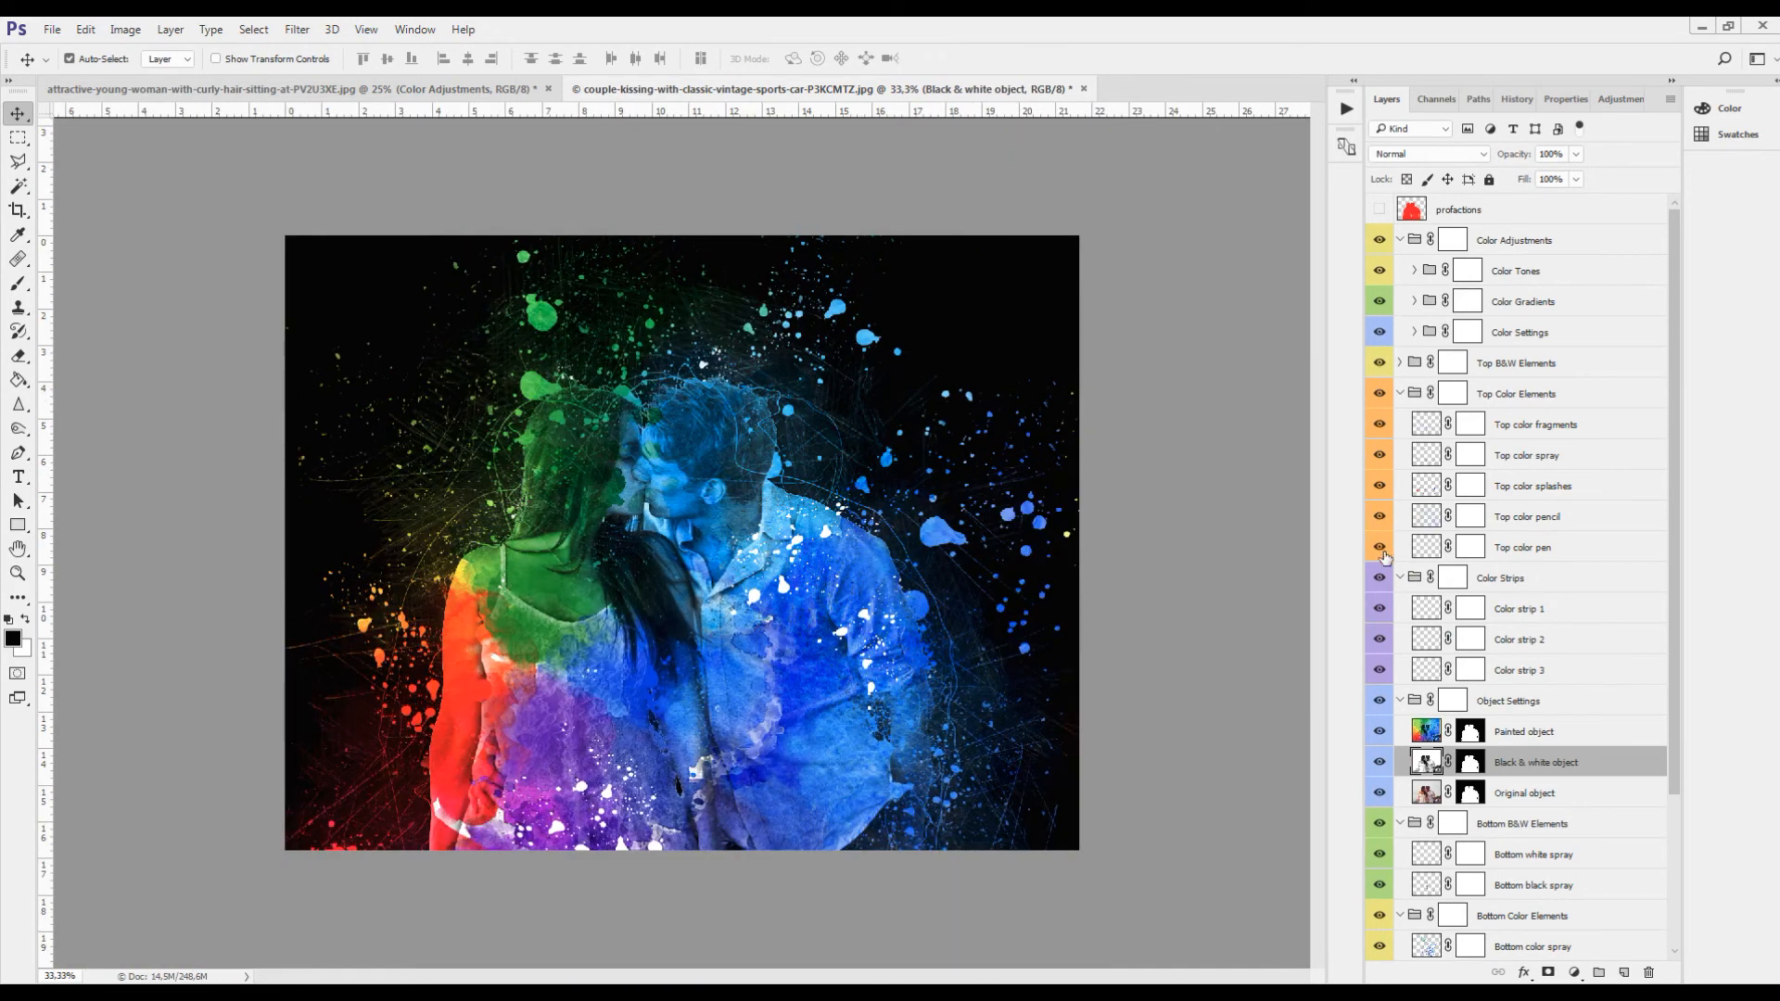
left_click(1381, 547)
left_click(1380, 548)
left_click(1381, 548)
- Preview the artwork without the Top B&W Elements group and without the Color Settings group
left_click(1381, 363)
left_click(1381, 364)
left_click(1380, 334)
left_click(1380, 334)
- Expand the Color Settings group and preview its Hue/Saturation, Levels, Black & White, Invert Colors and Curves adjustments
left_click(1416, 332)
left_click(1379, 365)
left_click(1379, 366)
left_click(1380, 403)
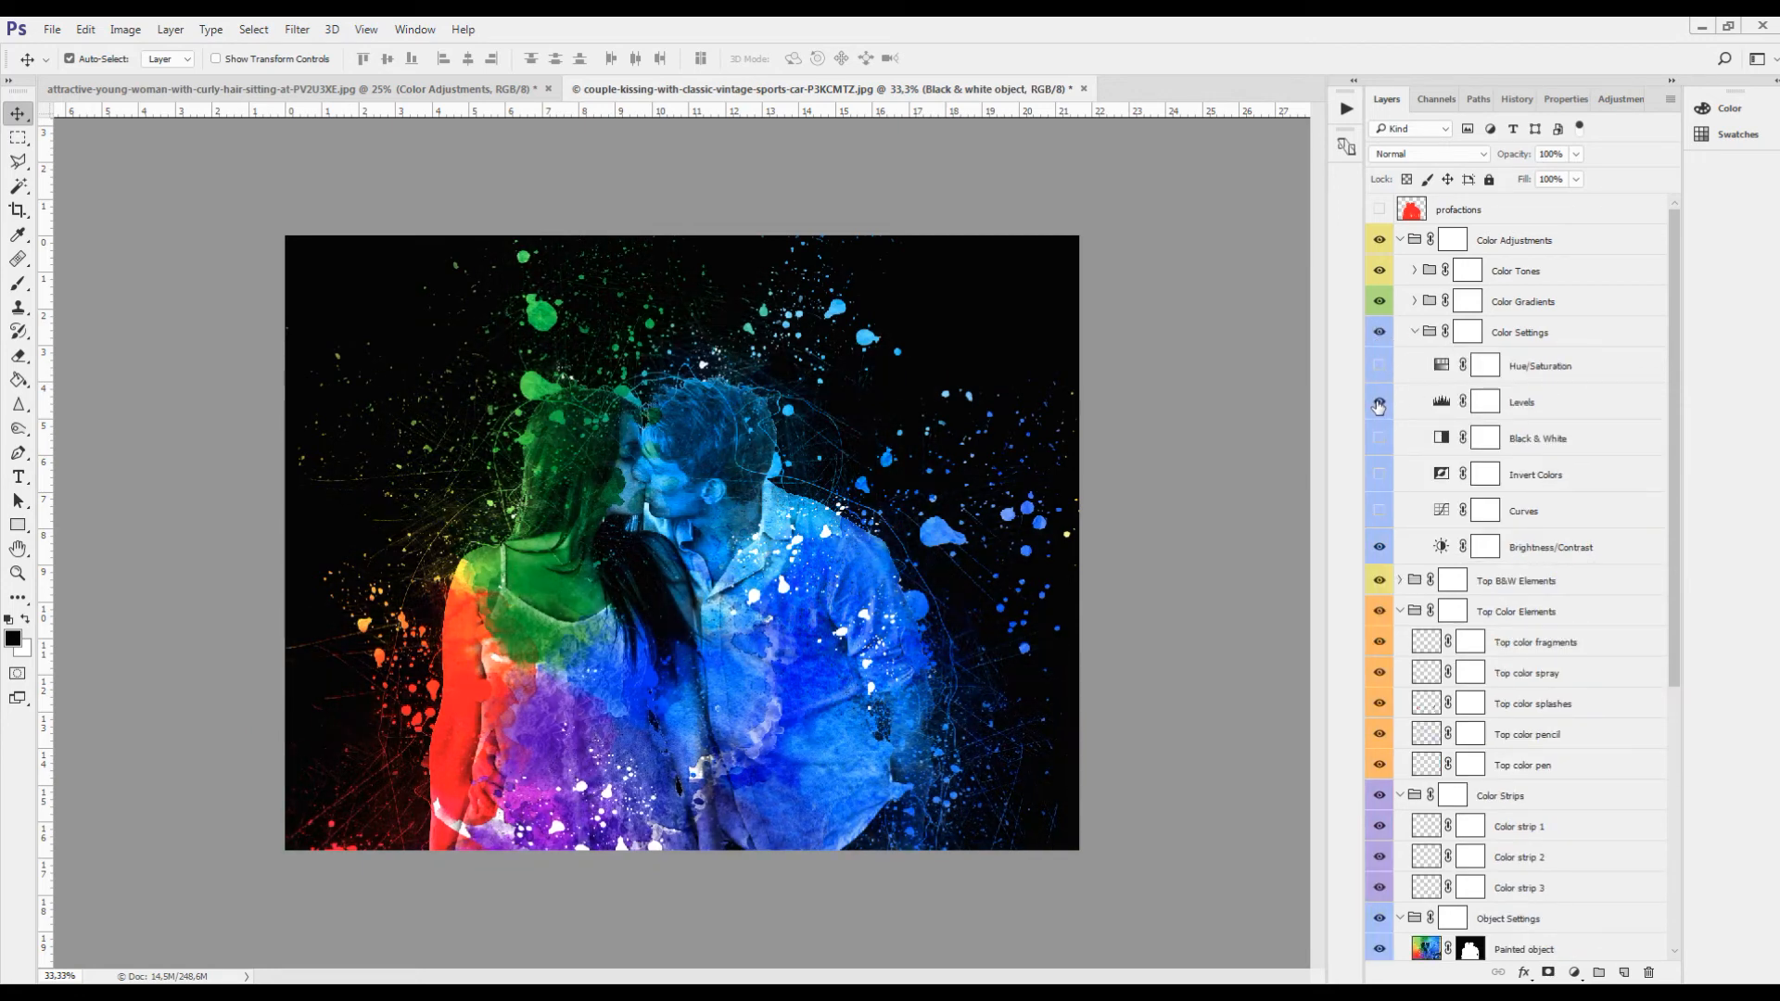
left_click(1380, 403)
left_click(1380, 439)
left_click(1380, 475)
left_click(1380, 474)
left_click(1379, 511)
left_click(1380, 511)
- Show the Levels adjustment and set its shadow input to 13 and its midtone input to 1.12
left_click(1380, 402)
double_click(1443, 404)
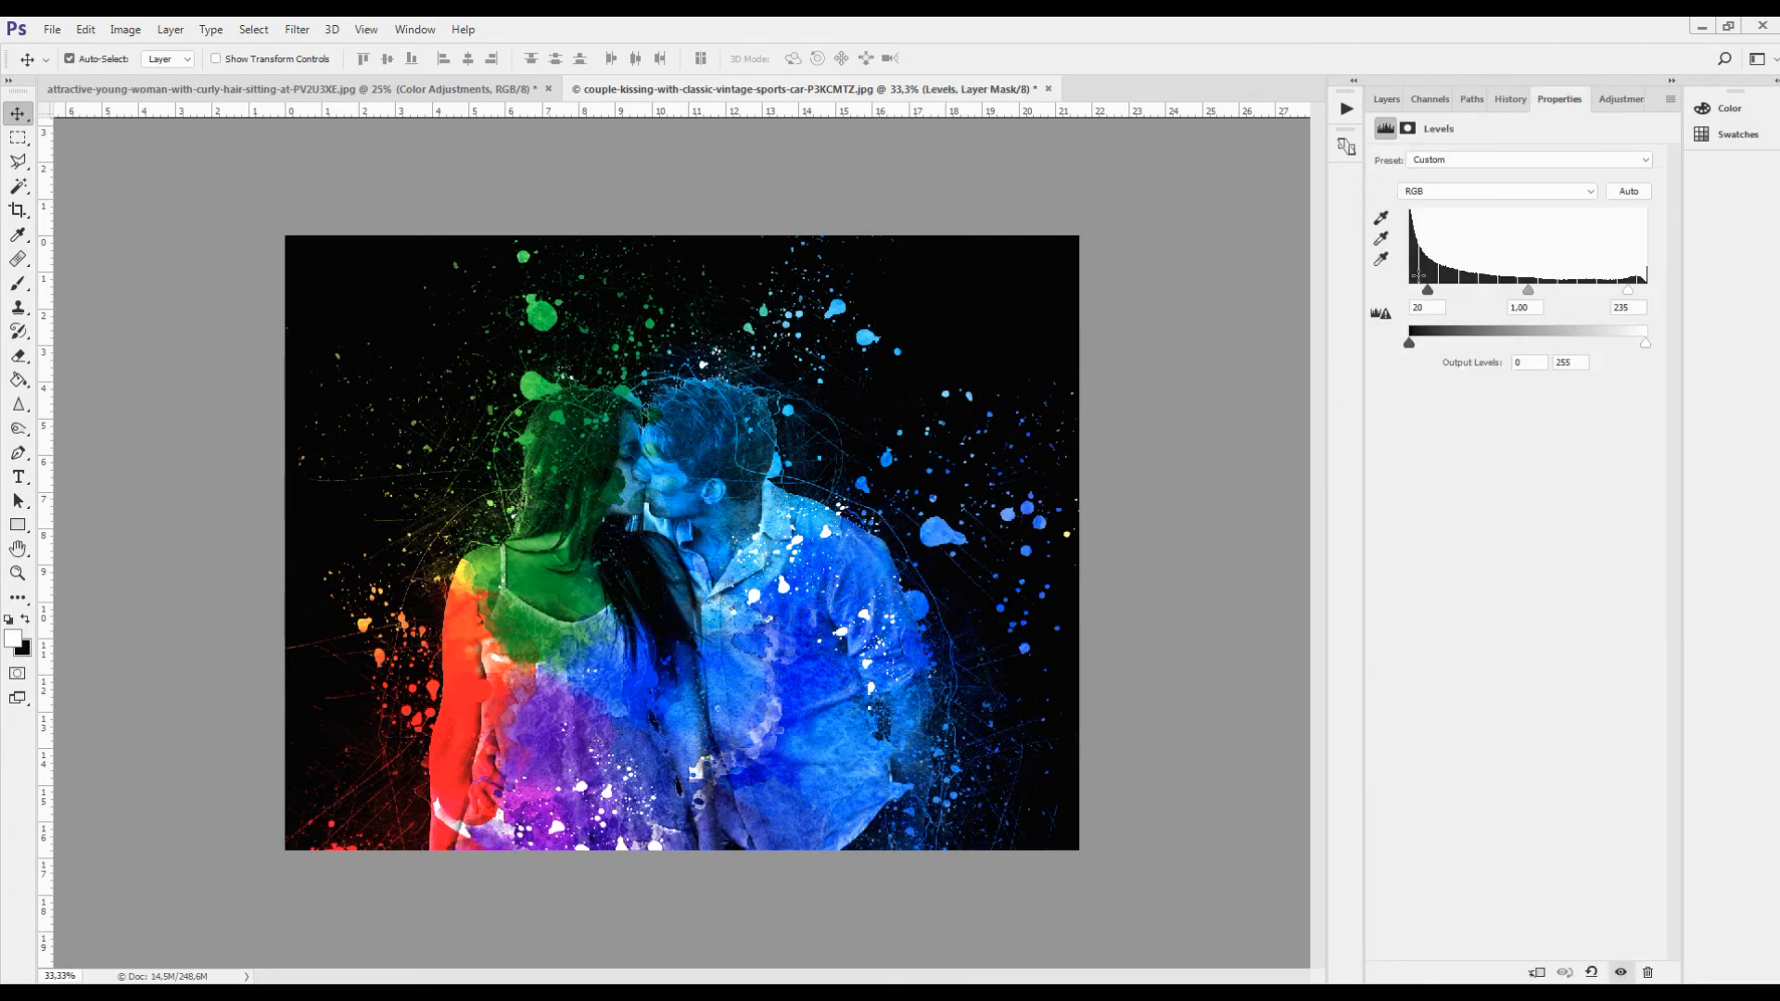
left_click_drag(1530, 291, 1425, 298)
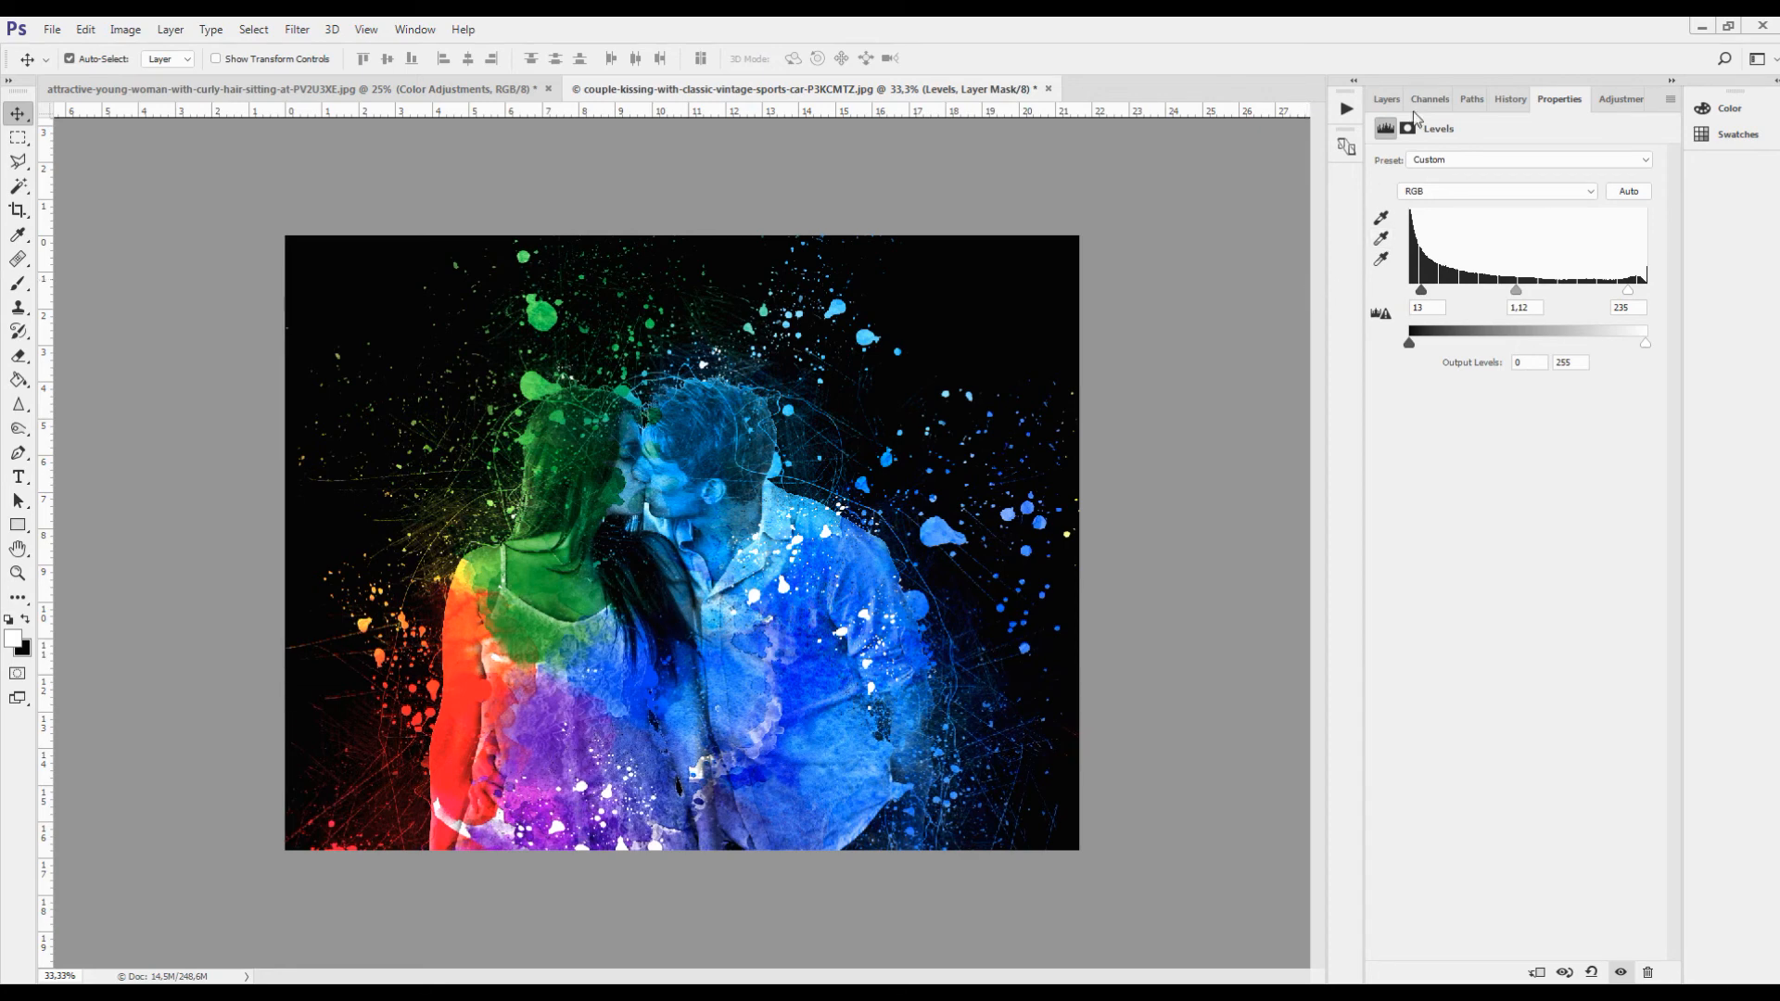
- Expand the Color Gradients group and preview each of its five gradient layers, from Yellow/Orange to Red/Magenta
left_click(1388, 99)
left_click(1380, 304)
left_click(1414, 301)
left_click(1381, 336)
left_click(1379, 335)
left_click(1380, 371)
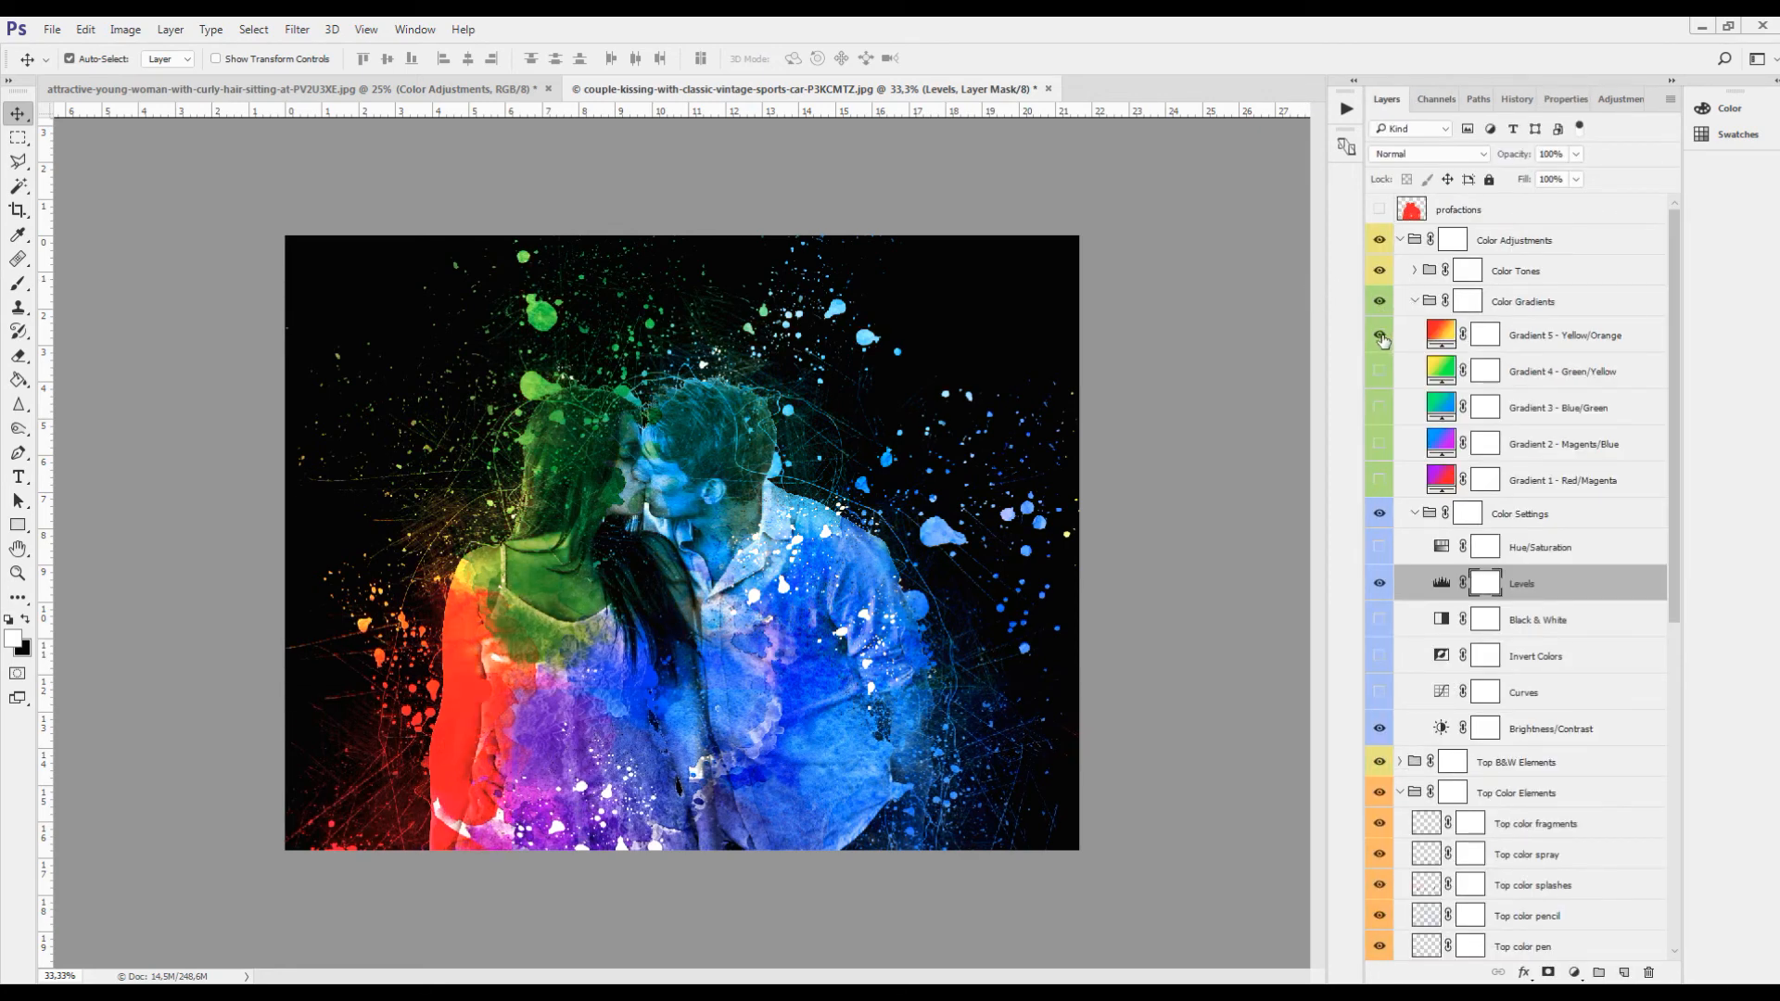
left_click(1380, 370)
left_click(1379, 407)
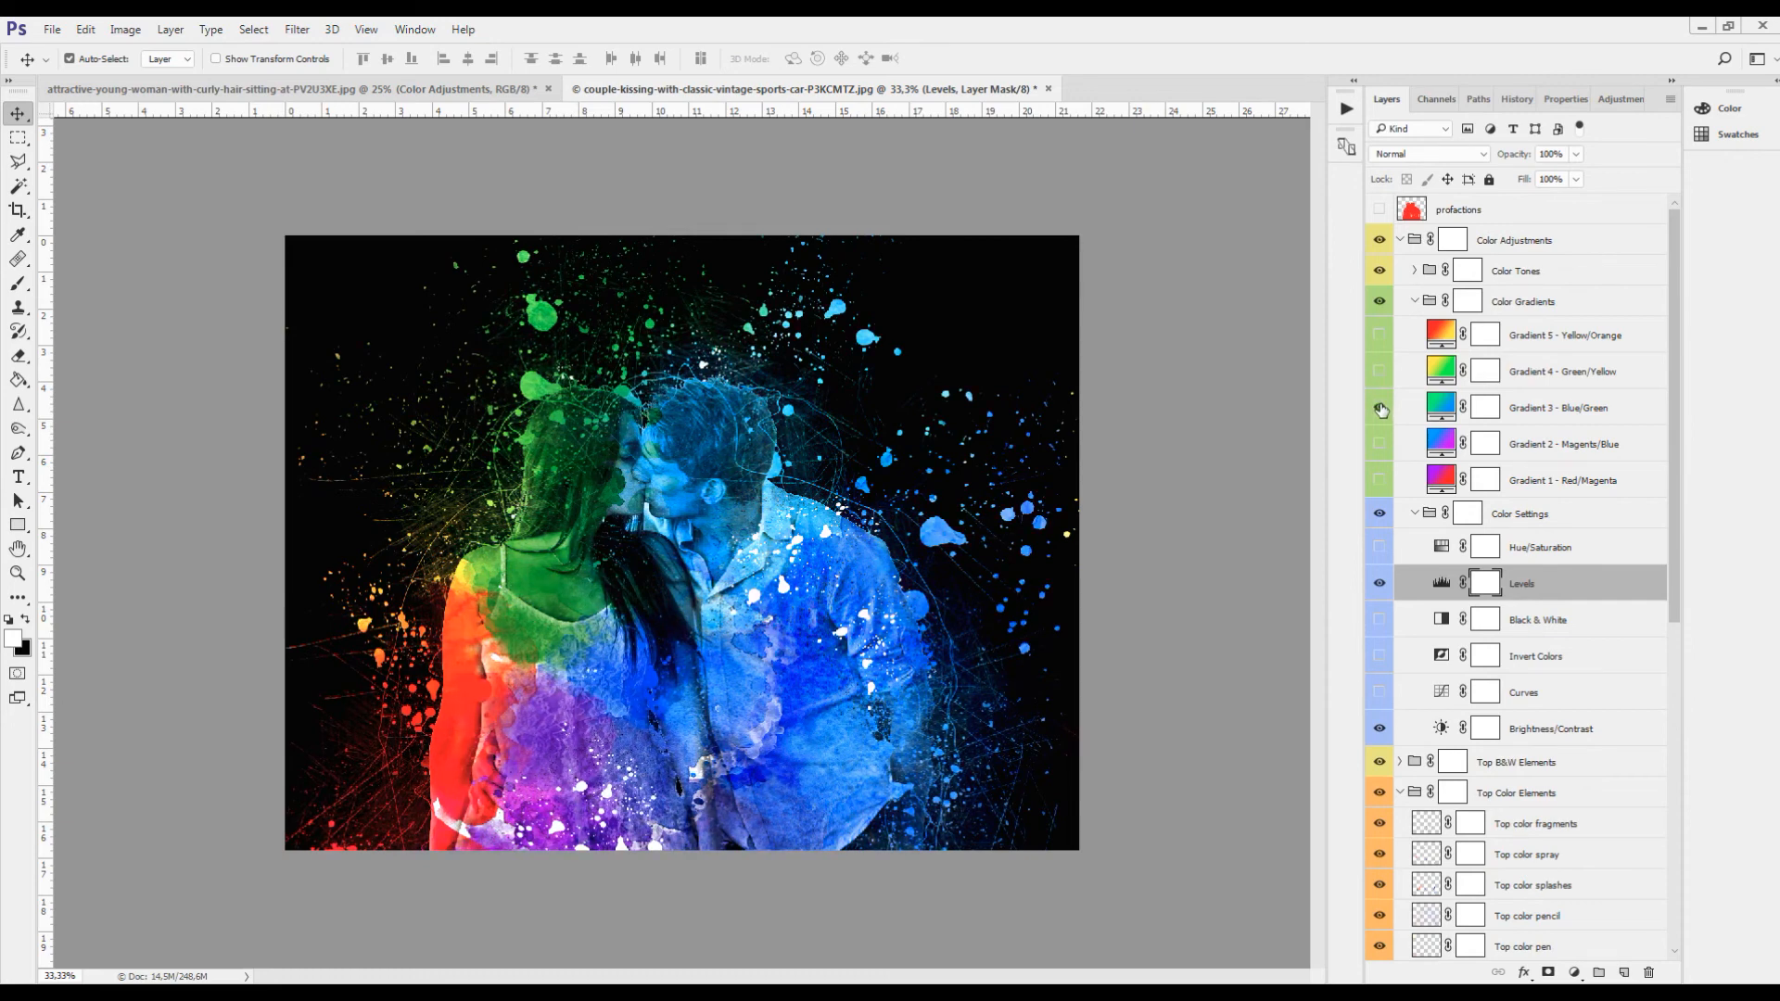
left_click(1379, 408)
left_click(1380, 444)
left_click(1379, 444)
left_click(1381, 484)
left_click(1380, 484)
left_click(1381, 448)
left_click(1380, 444)
- Expand the Color Tones group and preview the Filter 9 - Sepia and Filter 8 - Magenta layers
left_click(1413, 273)
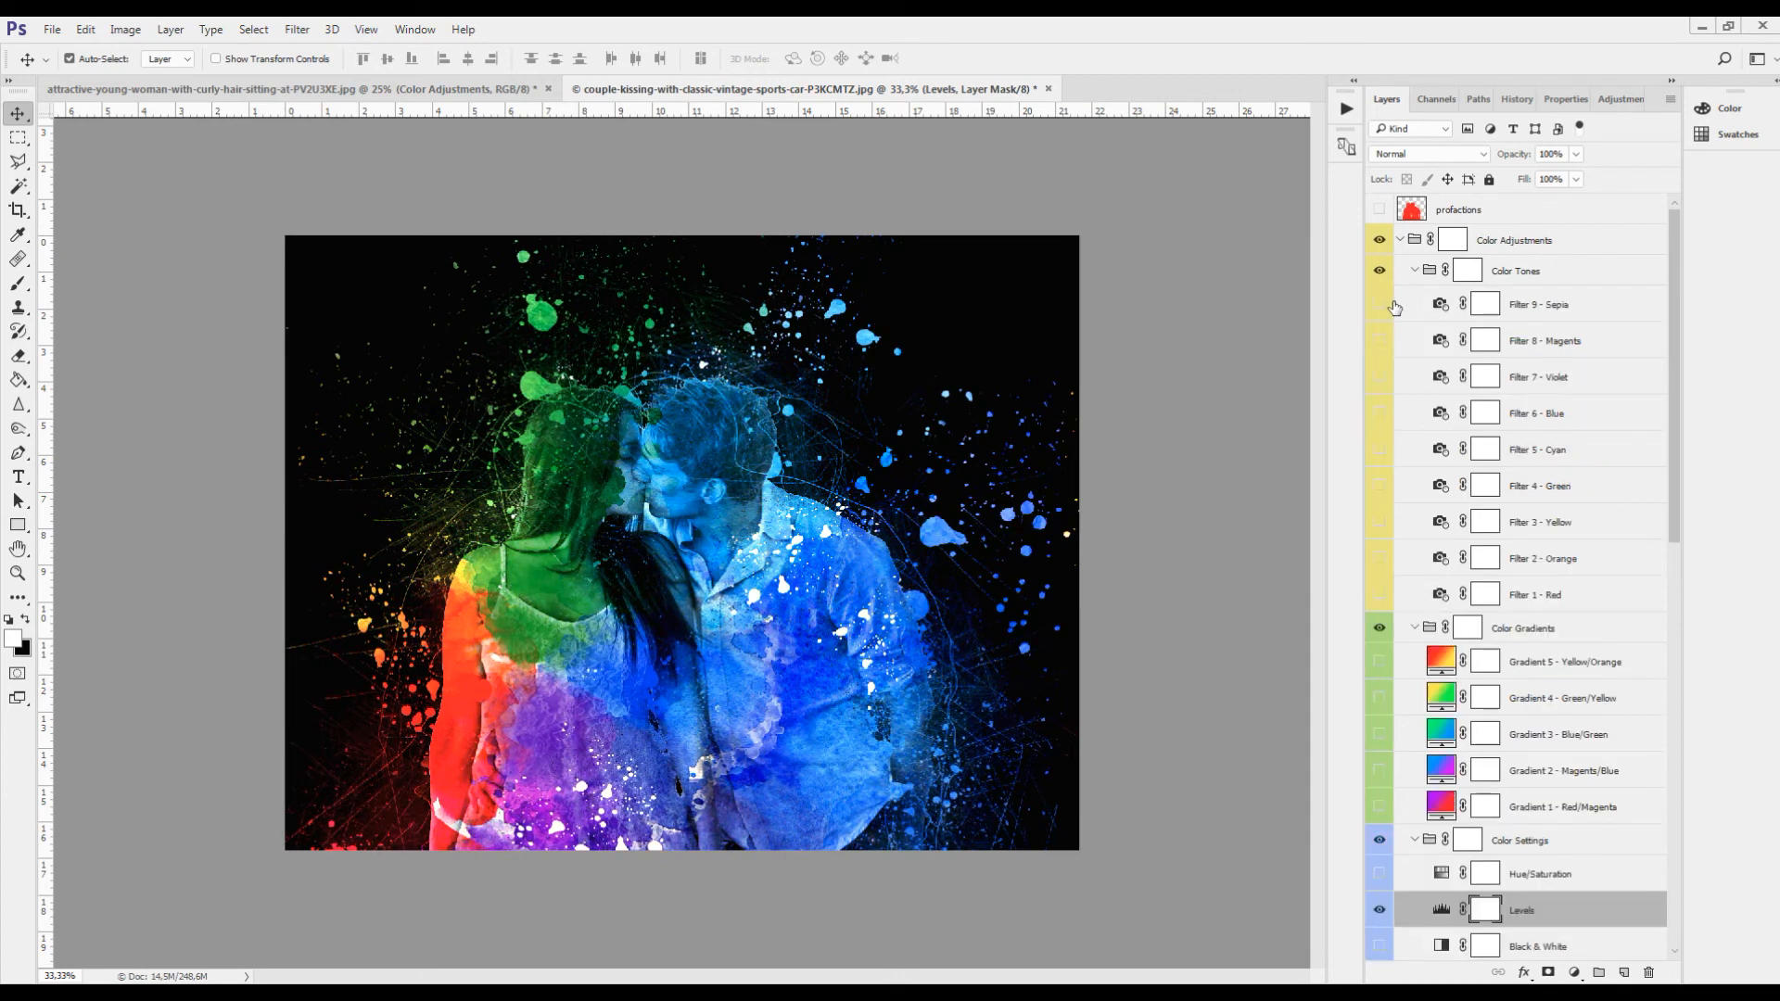
left_click(1380, 304)
left_click(1380, 341)
left_click(1382, 342)
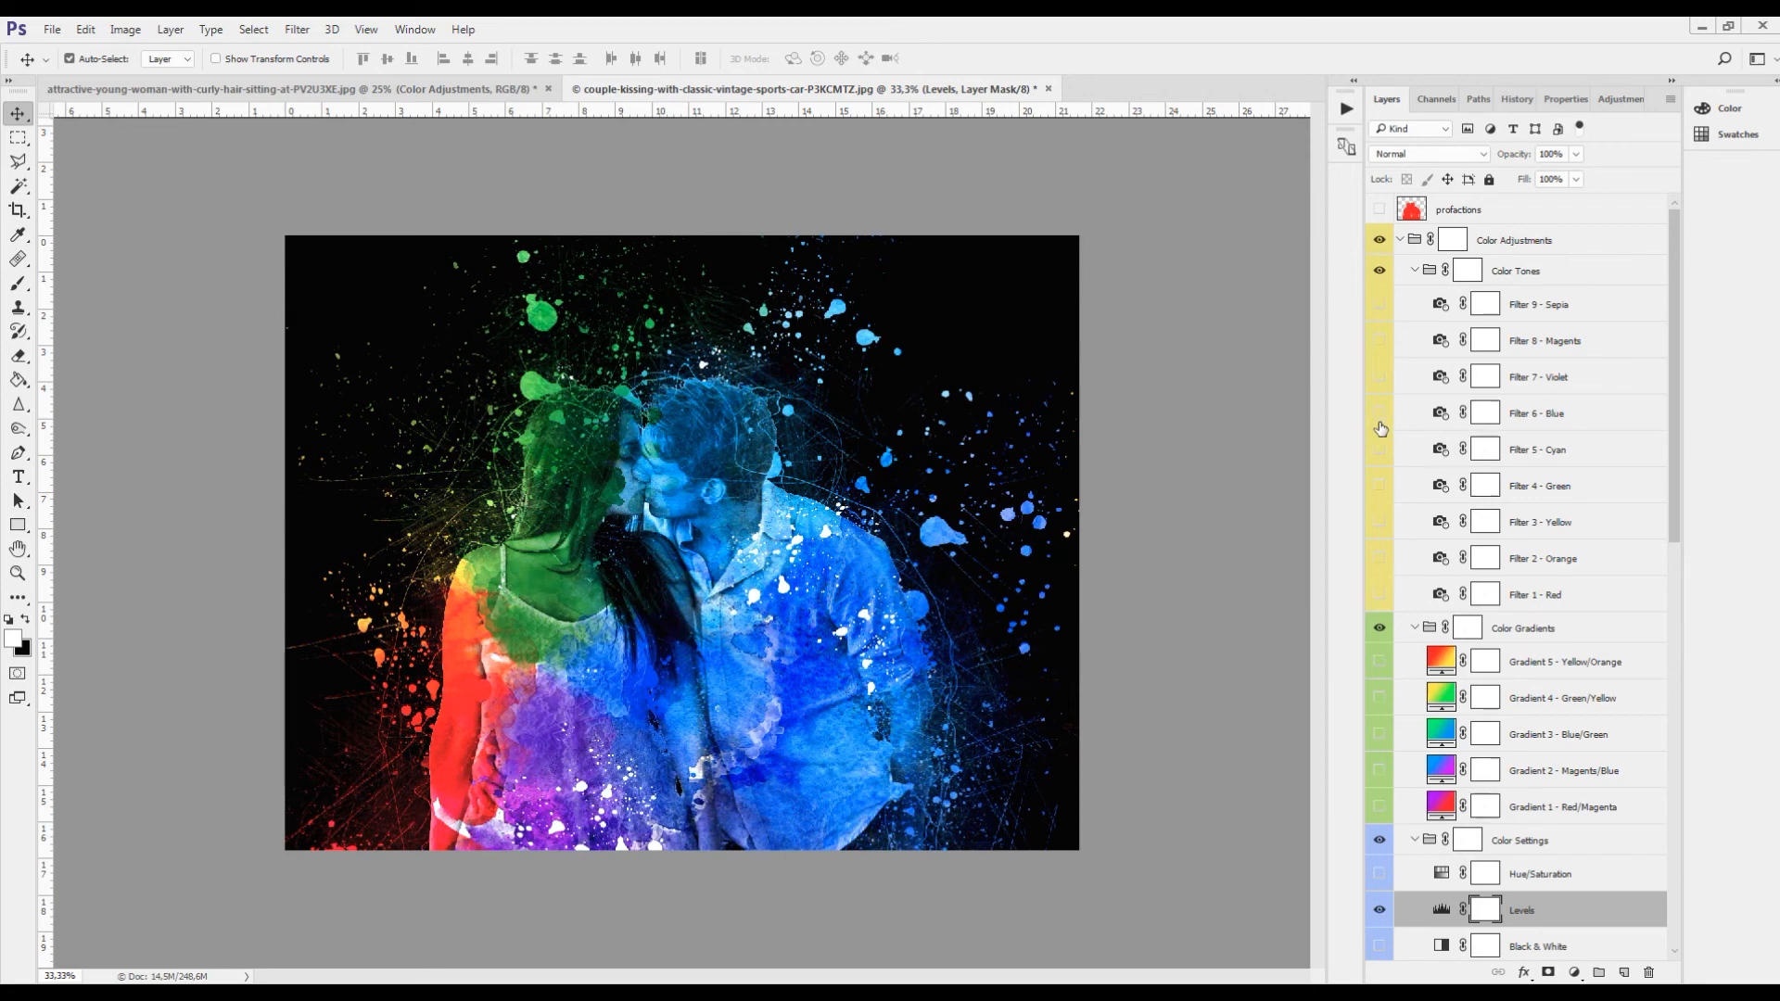
- Show the Filter 2 - Orange layer in the Color Tones group and check its effect on the whole artwork
left_click(1379, 561)
key("ctrl+minus")
key("ctrl+minus")
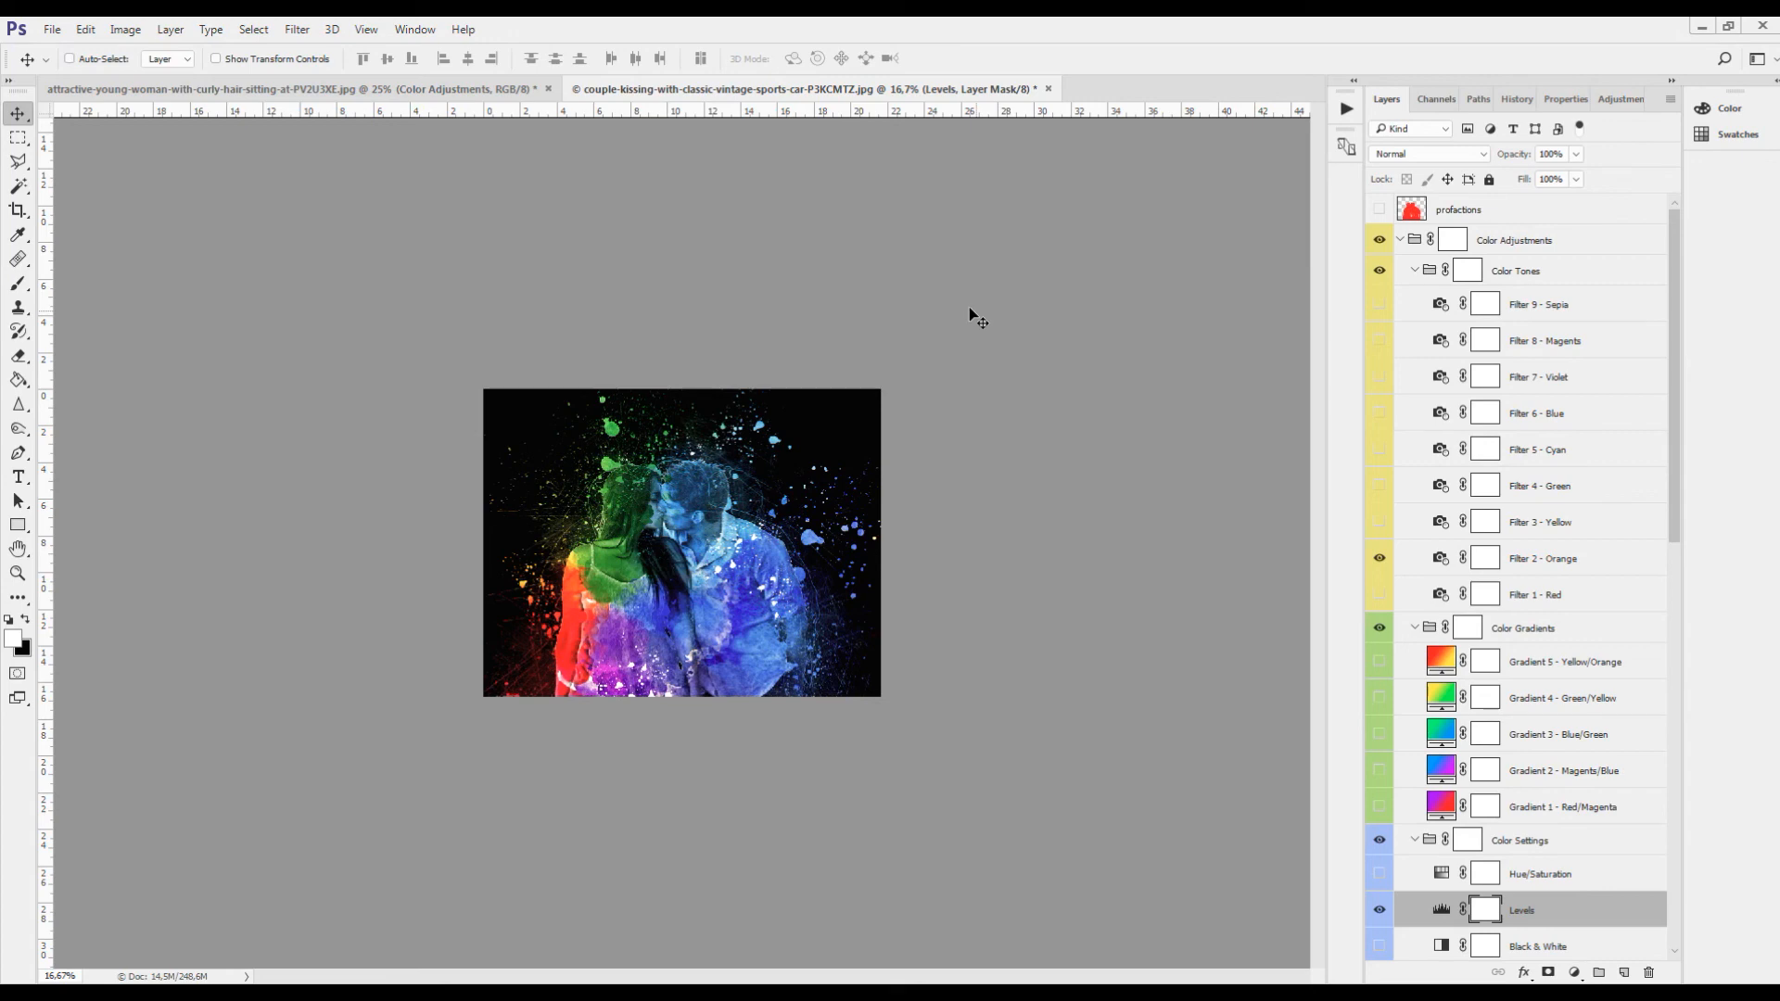
key("ctrl+plus")
key("ctrl+plus")
key("ctrl+plus")
key("ctrl+minus")
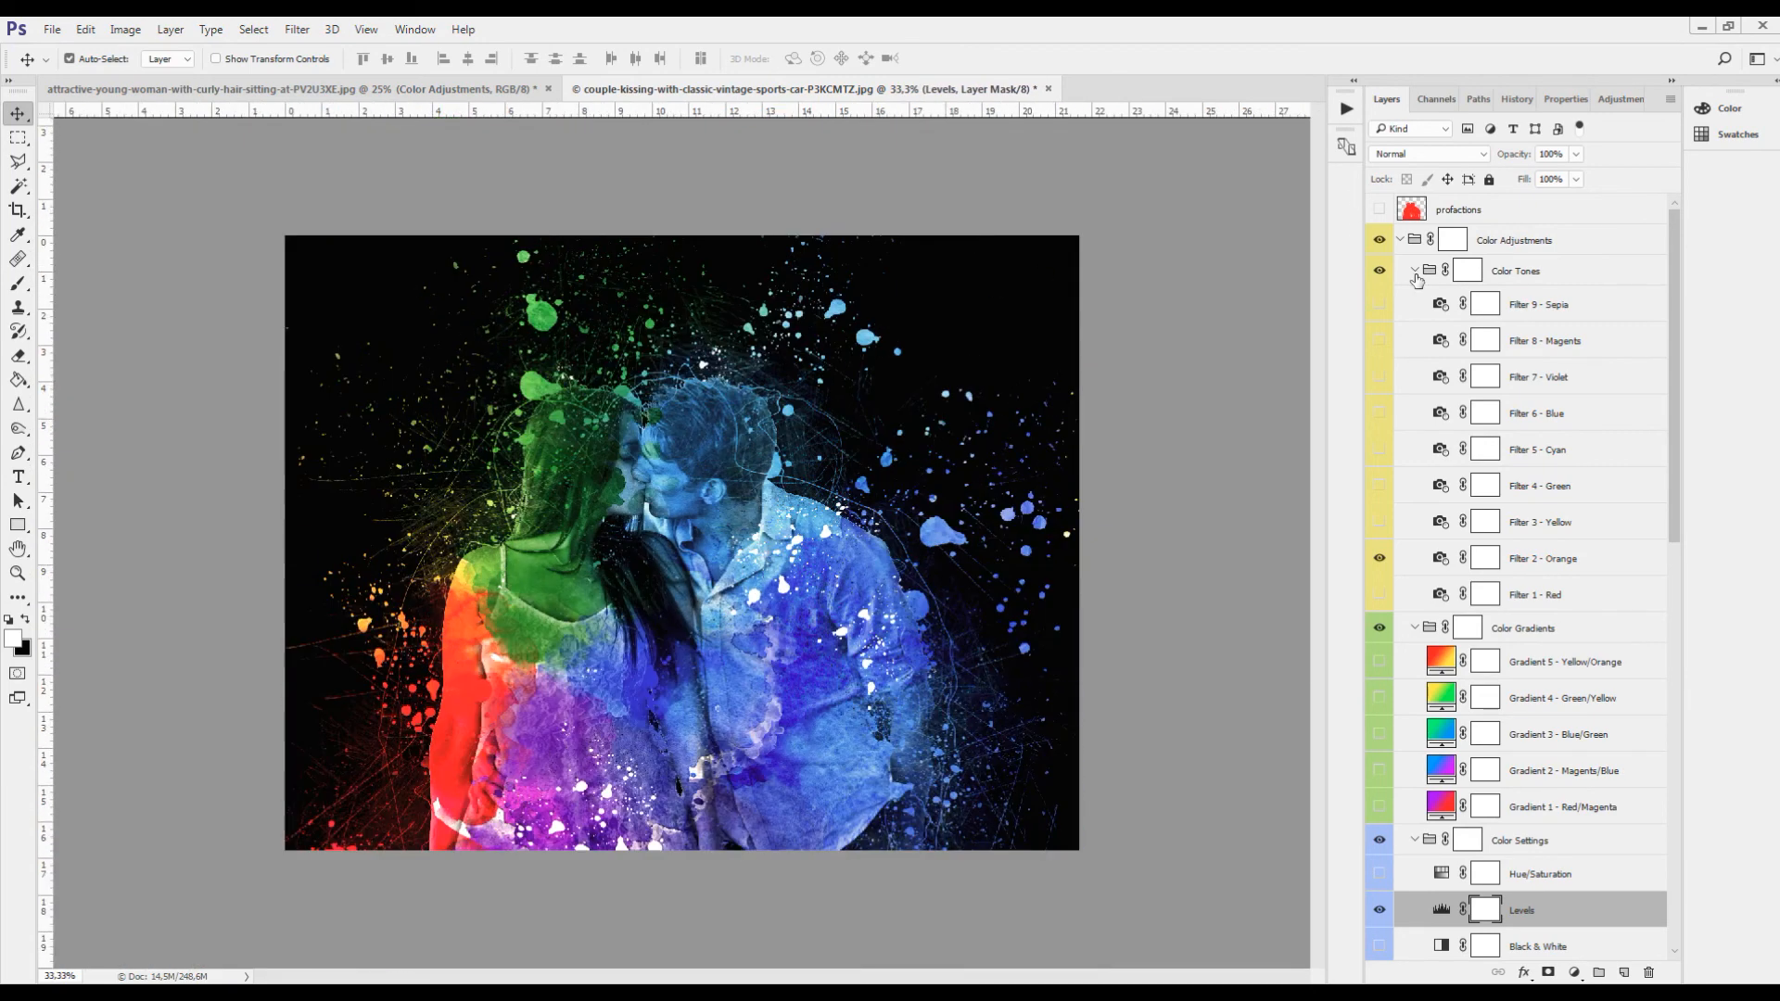
- Collapse the Color Tones, Color Gradients and Color Settings groups
left_click(1415, 271)
left_click(1415, 302)
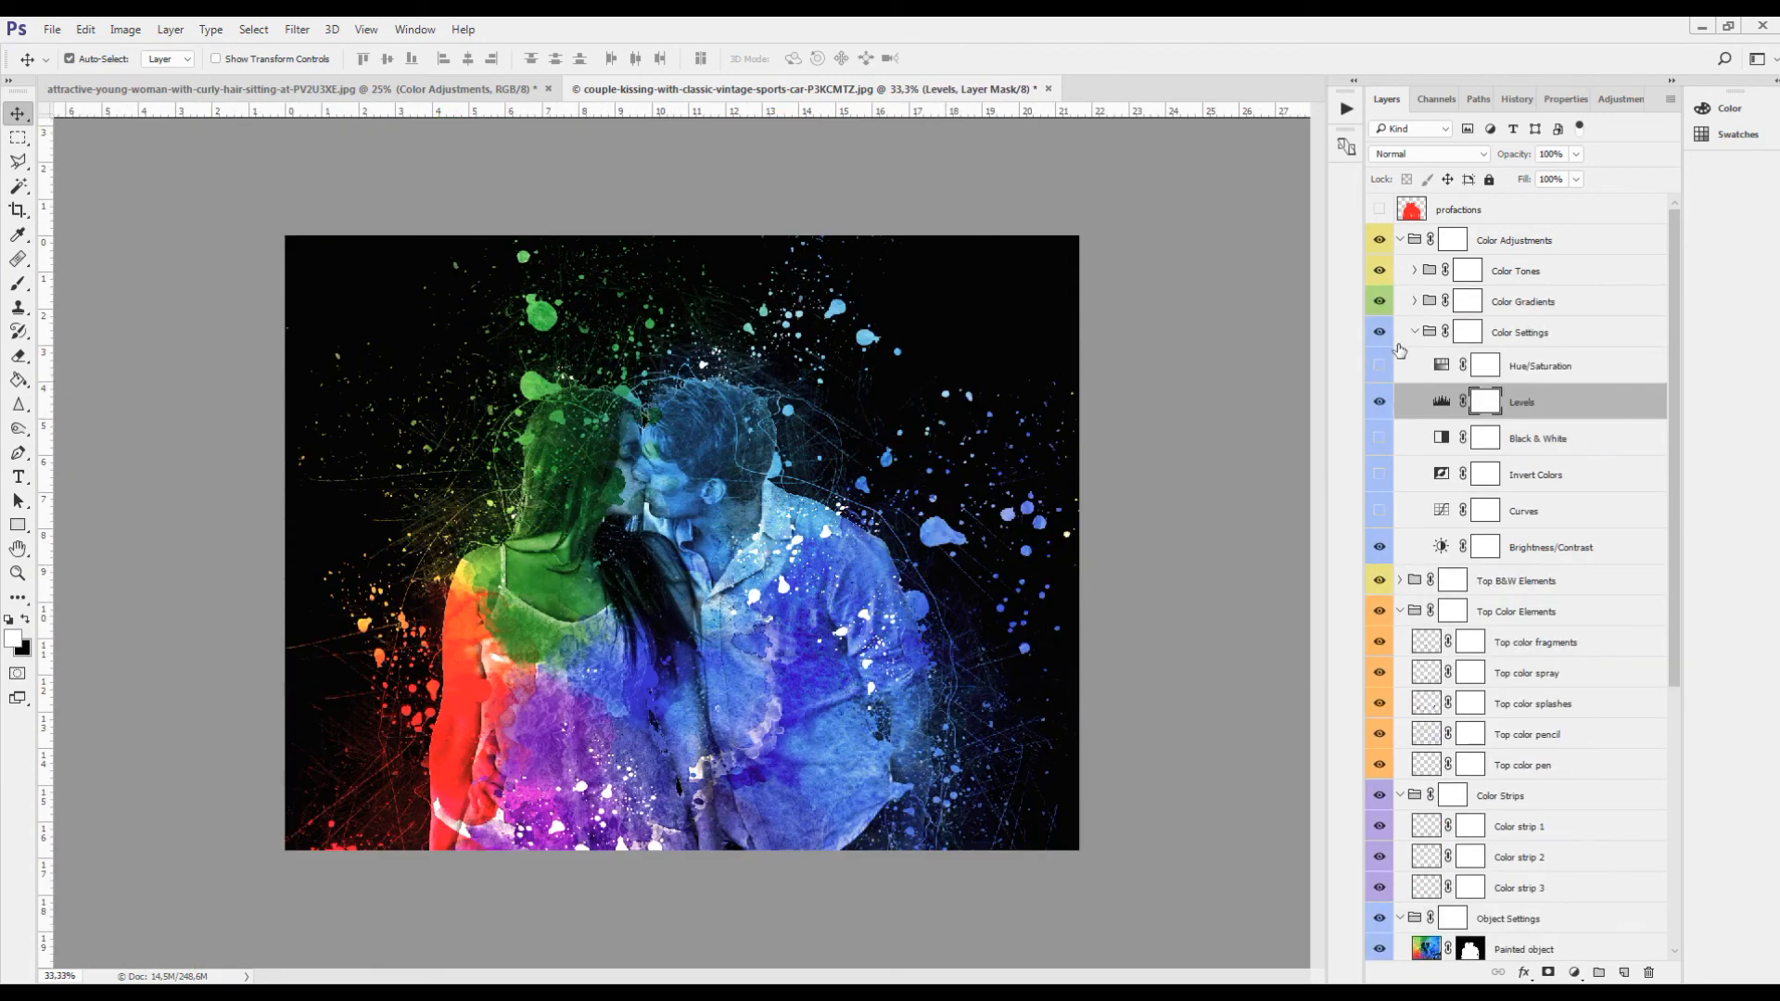
left_click(1416, 334)
left_click(1415, 332)
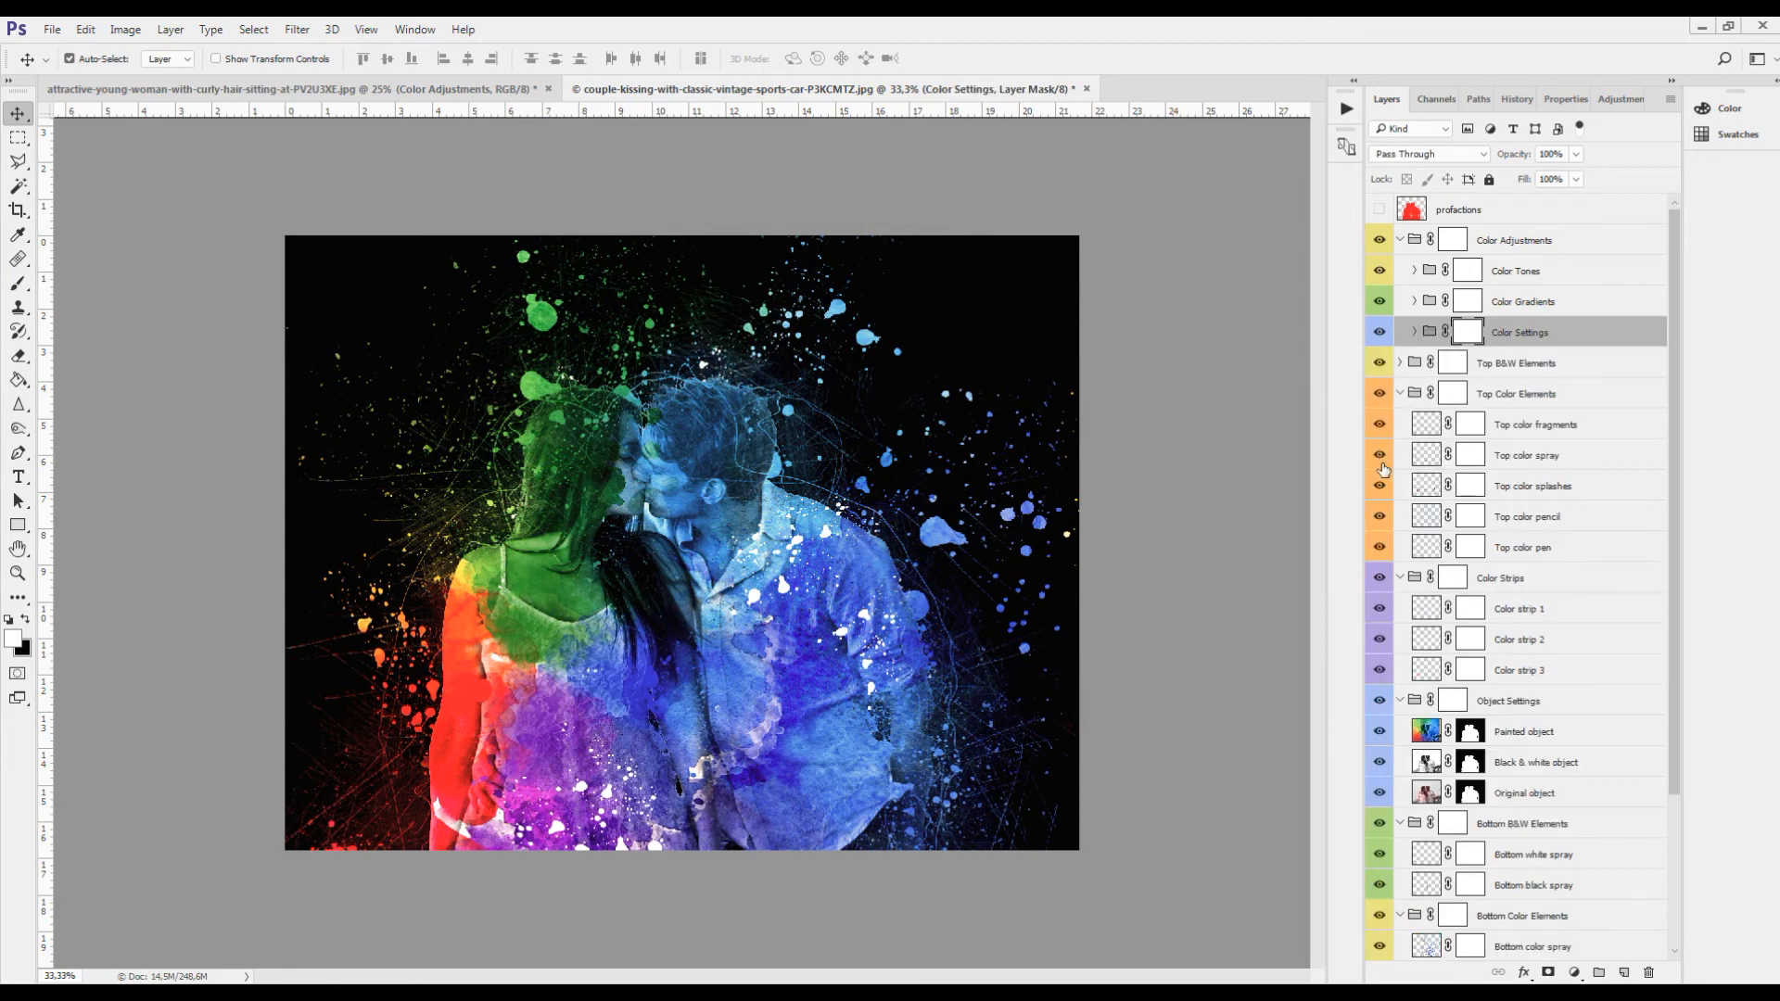
- Hide the Top Color Elements group and preview the artwork without the Color Tones group
left_click(1379, 394)
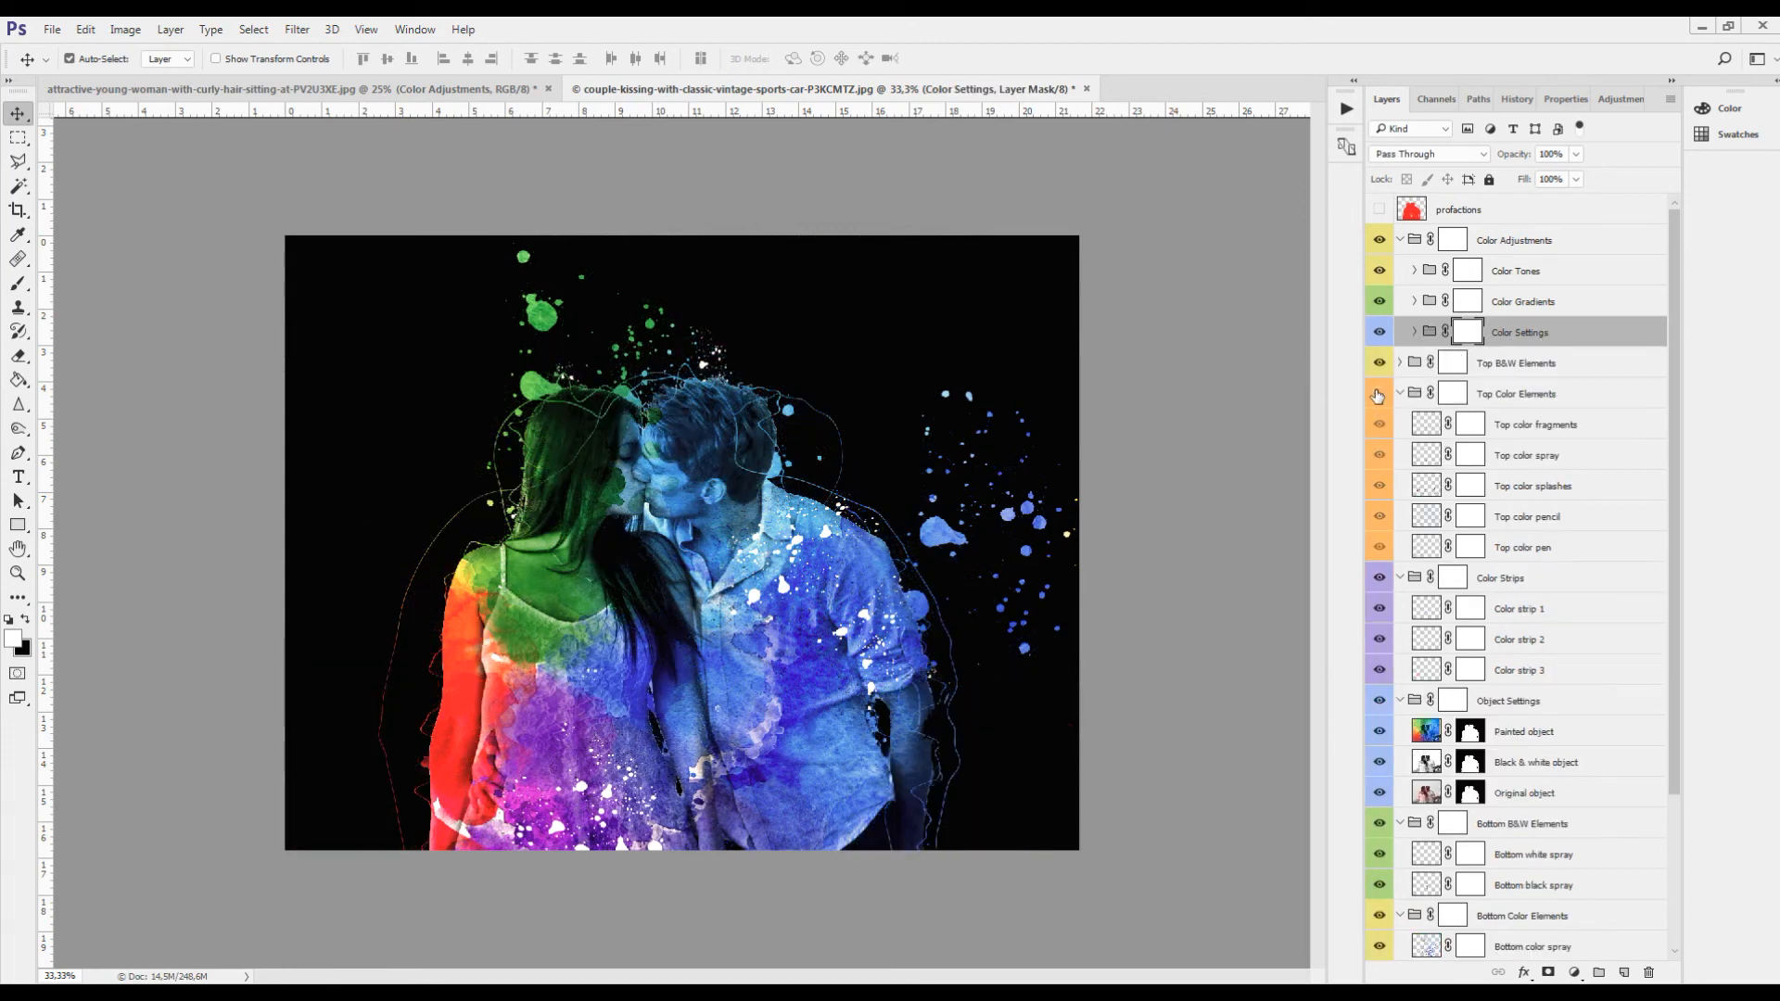
left_click(1381, 272)
left_click(1381, 273)
- Preview the artwork without Color Strips, collapse that group, and compare the artwork with and without Top Color Elements
left_click(1380, 579)
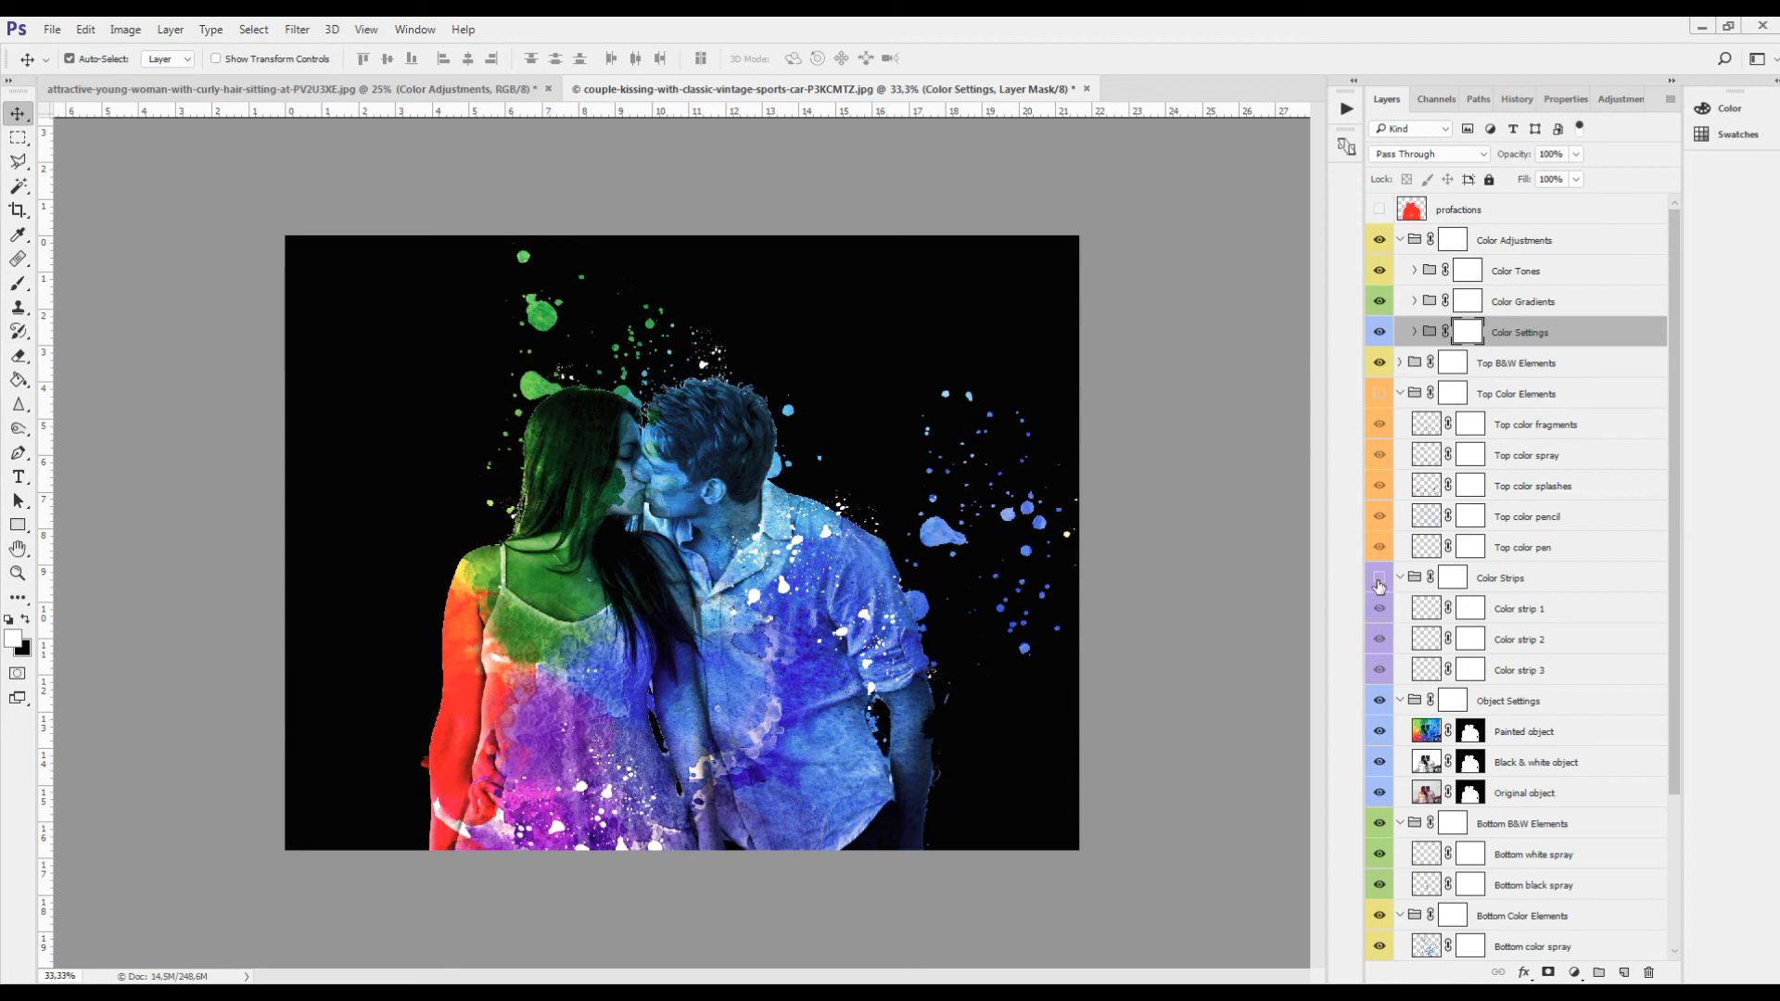
left_click(1379, 579)
left_click(1401, 578)
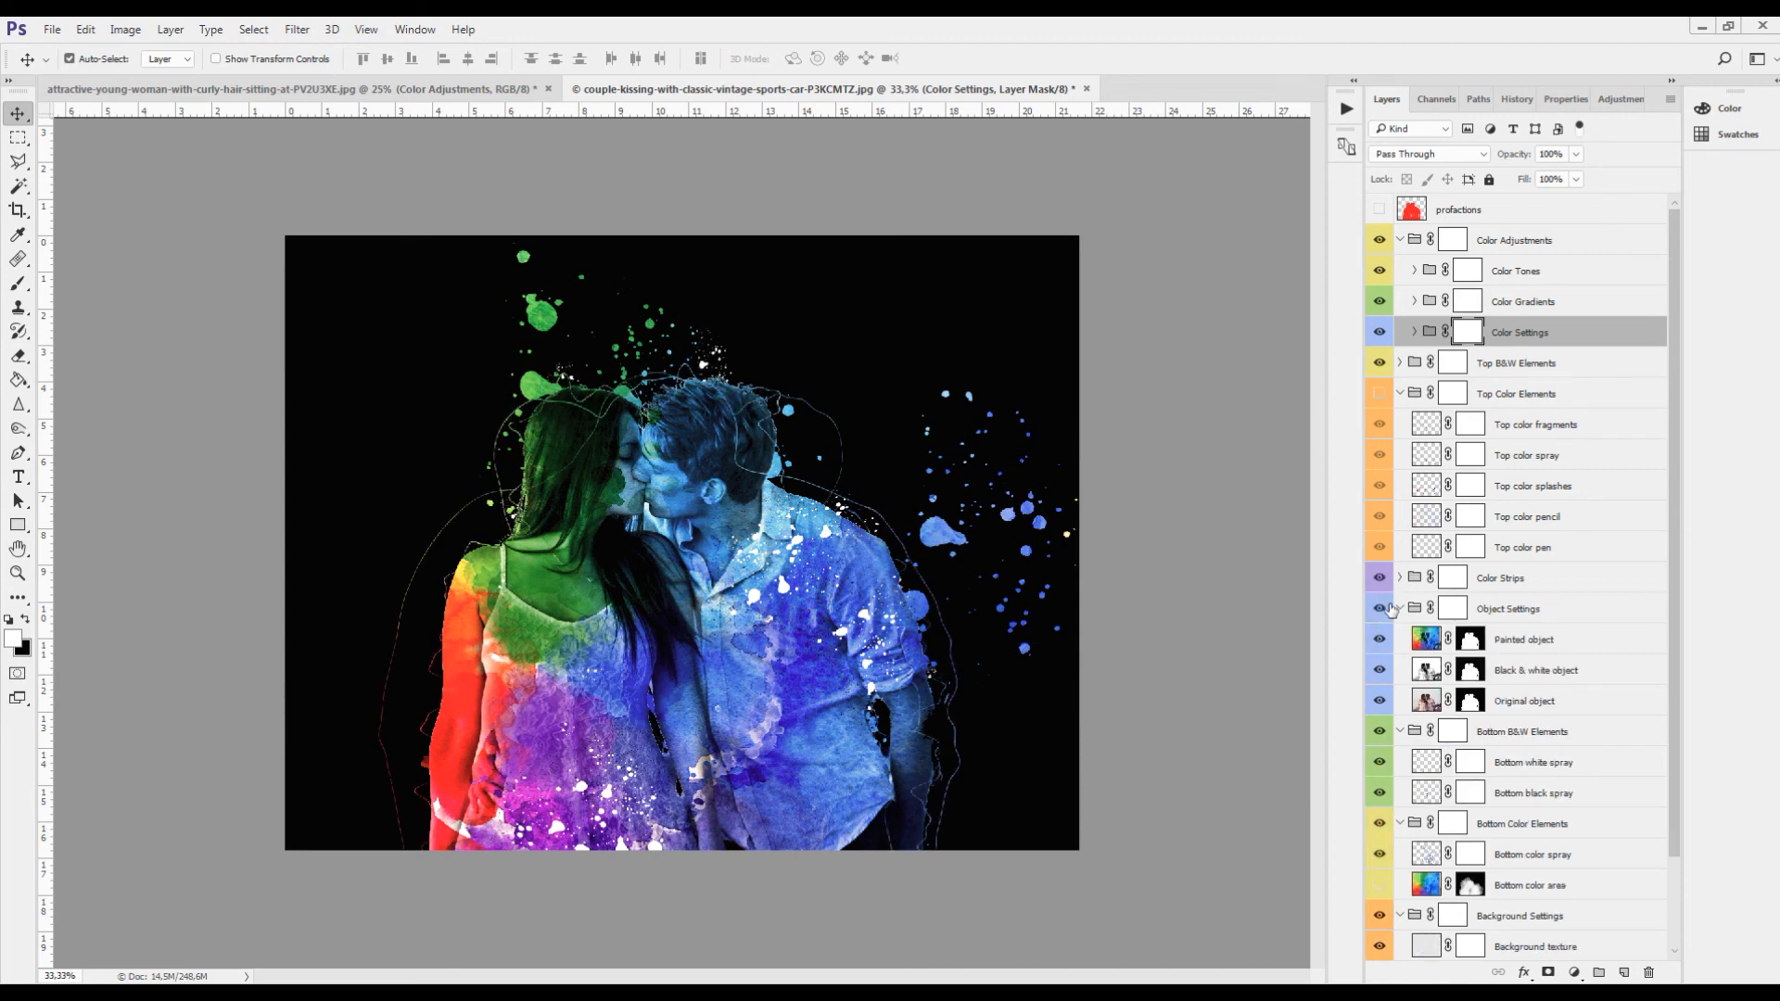
left_click(1379, 396)
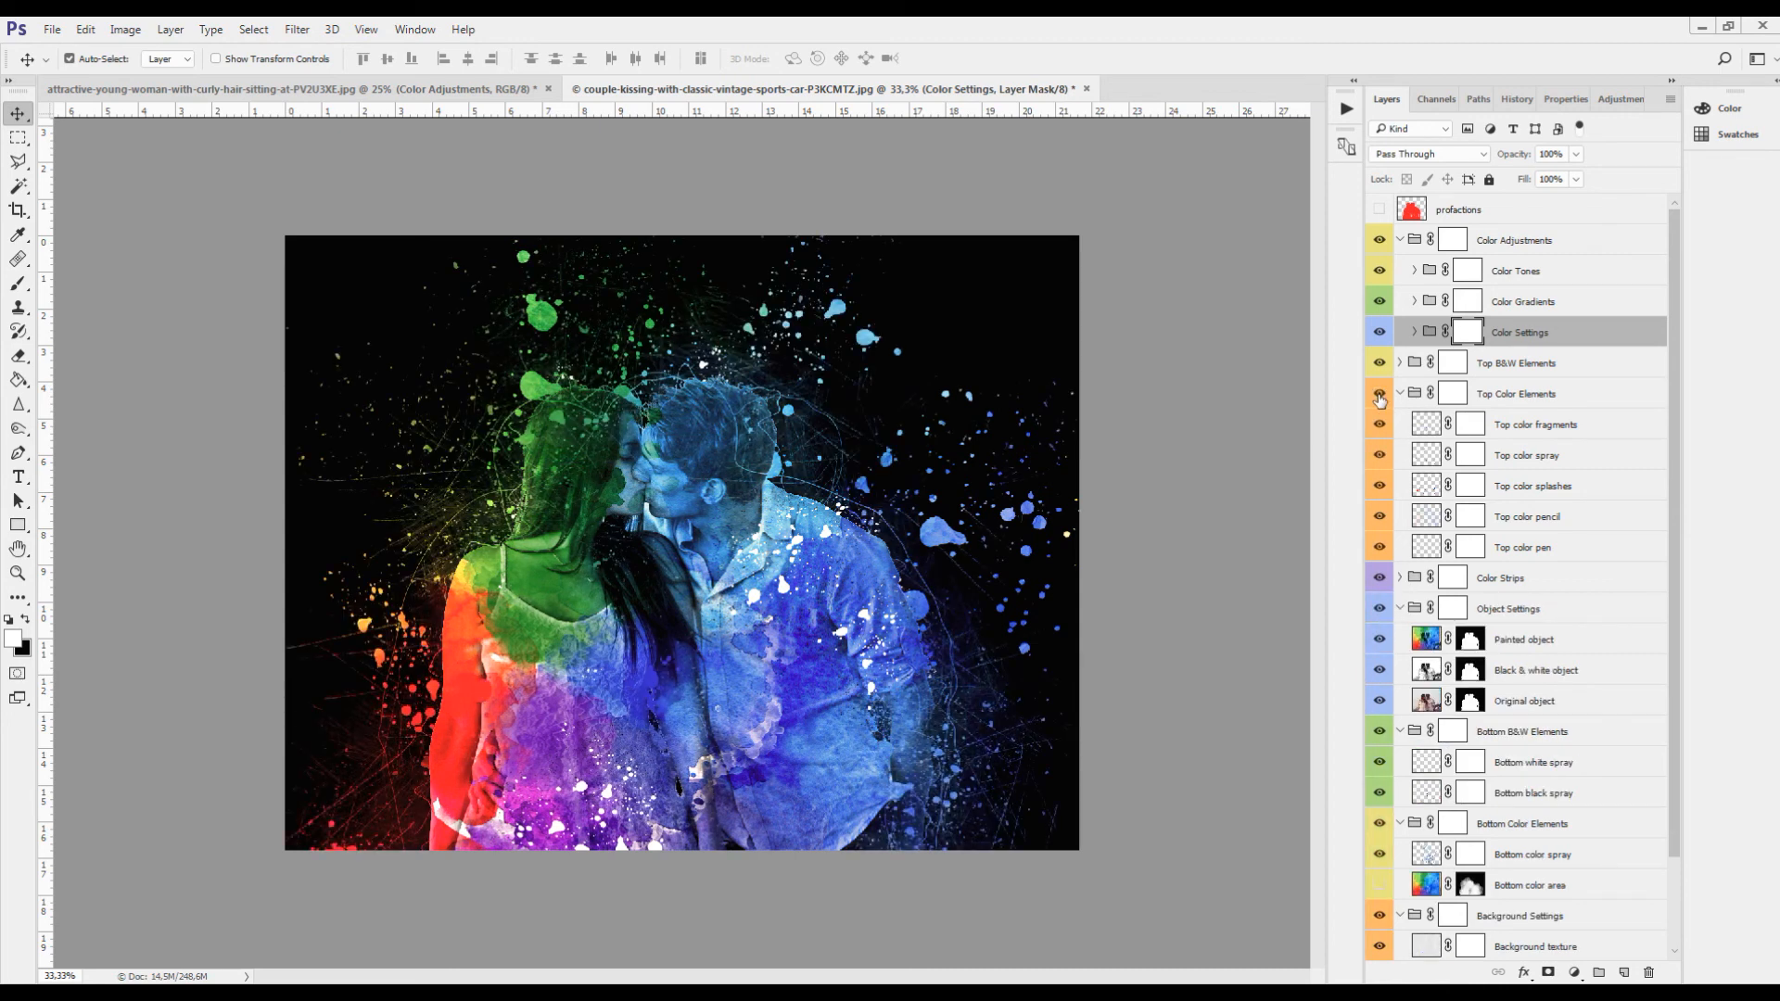
left_click(1380, 396)
- Examine the whole artwork at a reduced size and its details at 50% zoom
key("ctrl+minus")
key("ctrl+minus")
key("ctrl+minus")
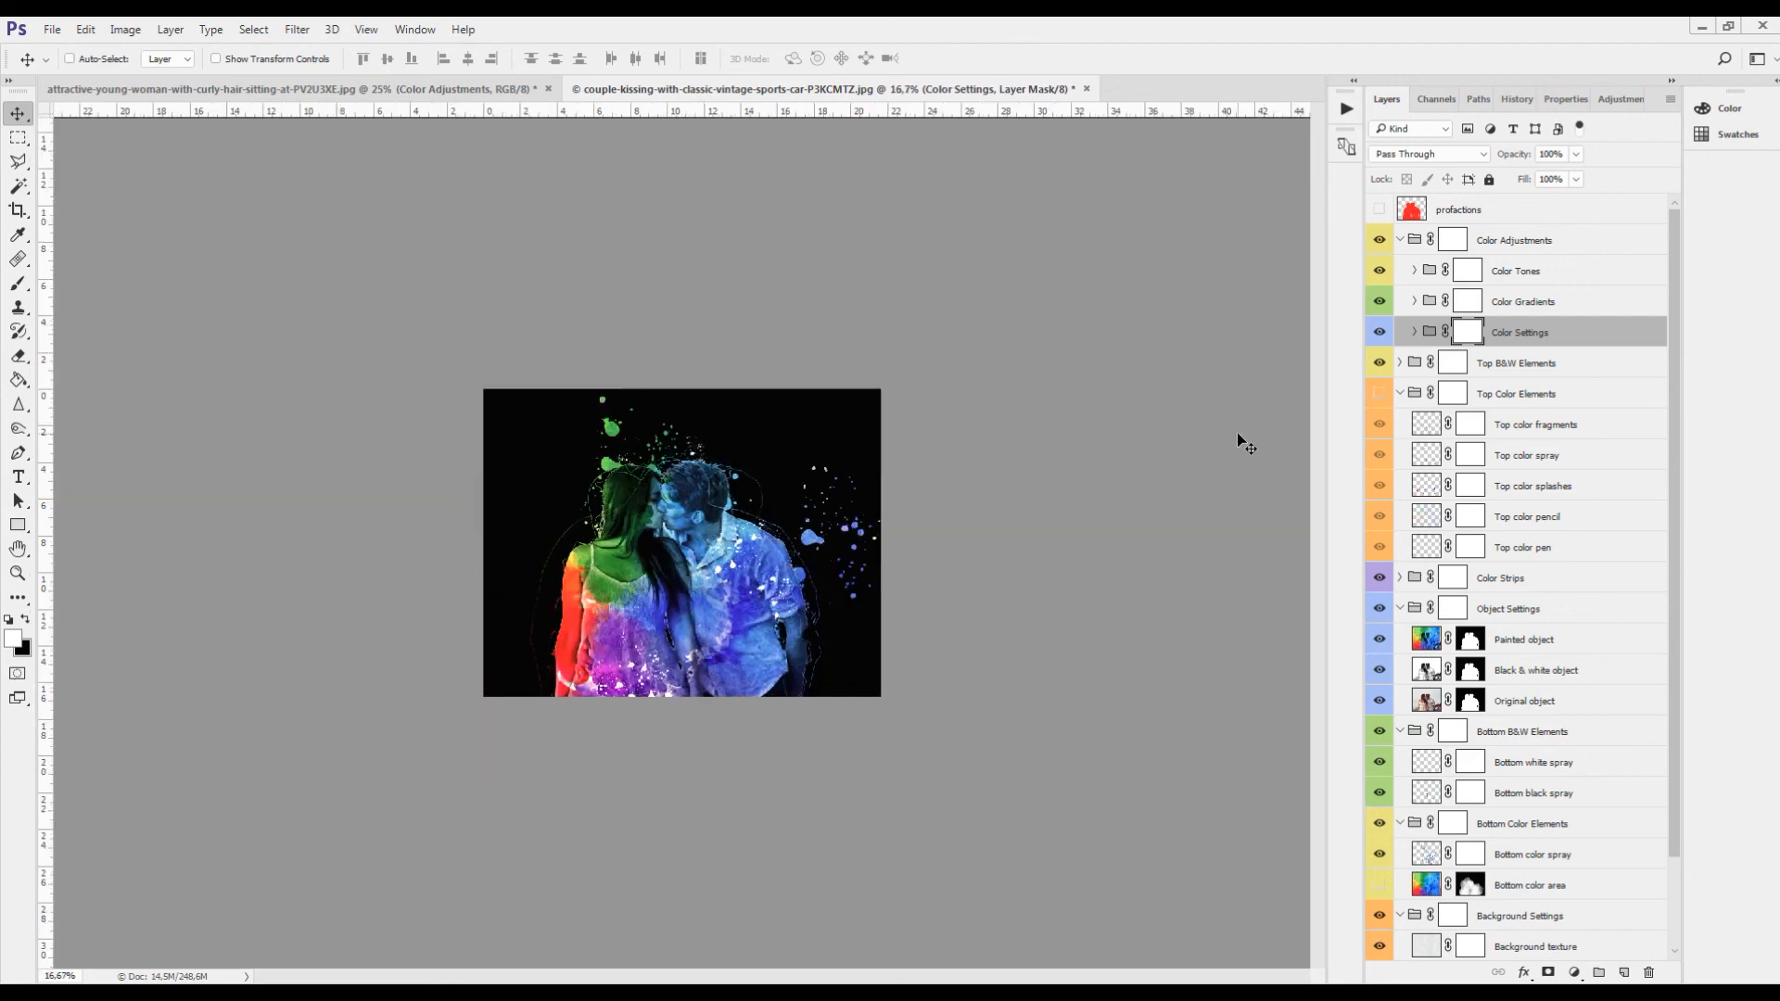
key("ctrl+plus")
key("ctrl+plus")
key("ctrl+plus")
key("ctrl+plus")
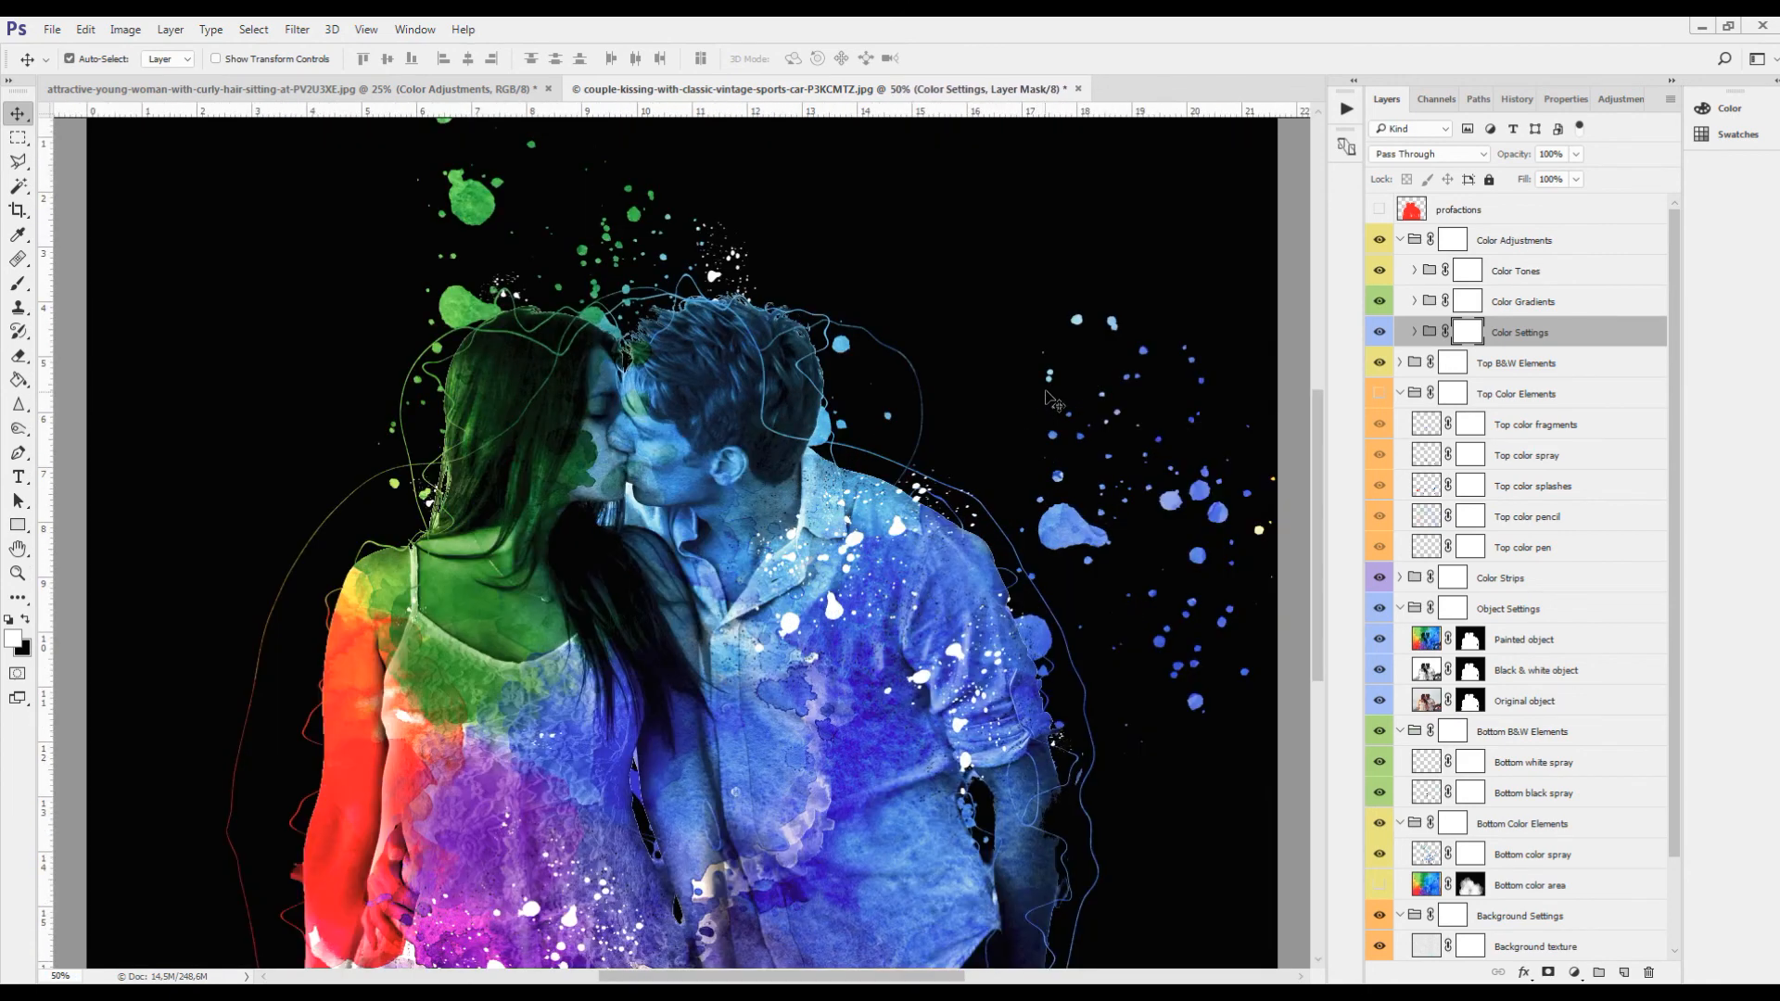
key("ctrl+minus")
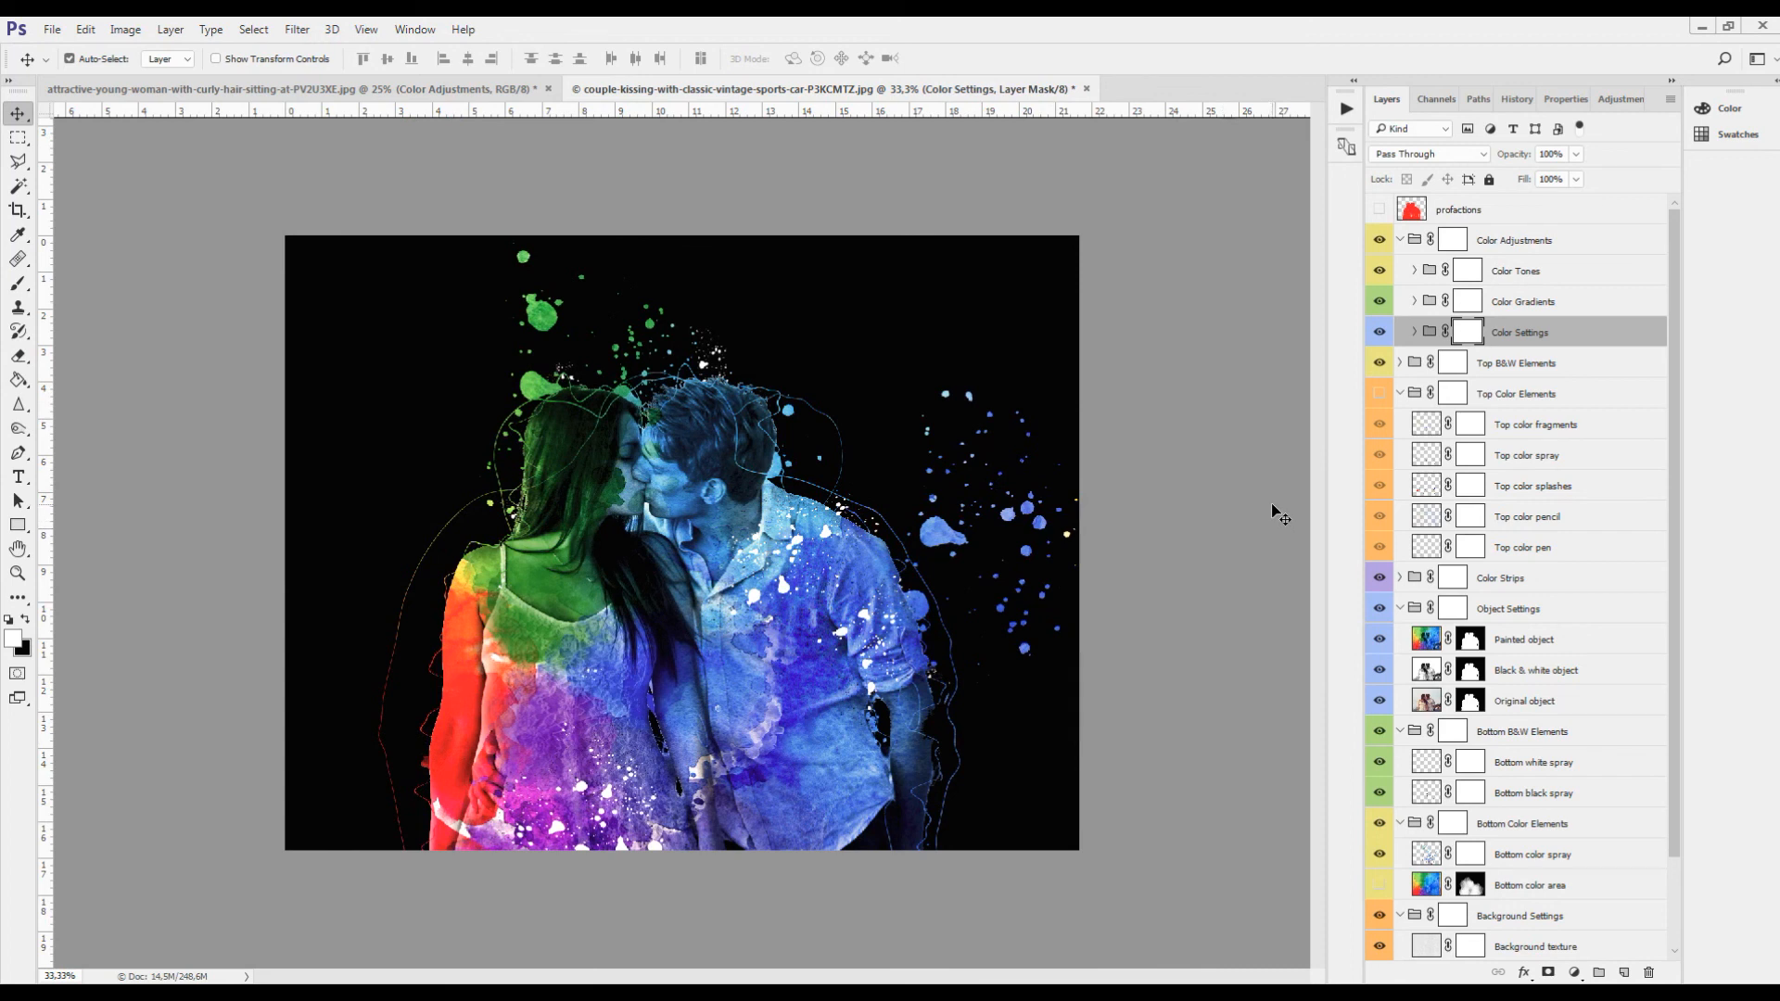
- Preview the artwork without the Bottom B&W Elements group and show the Bottom color area layer
left_click(1379, 732)
left_click(1378, 732)
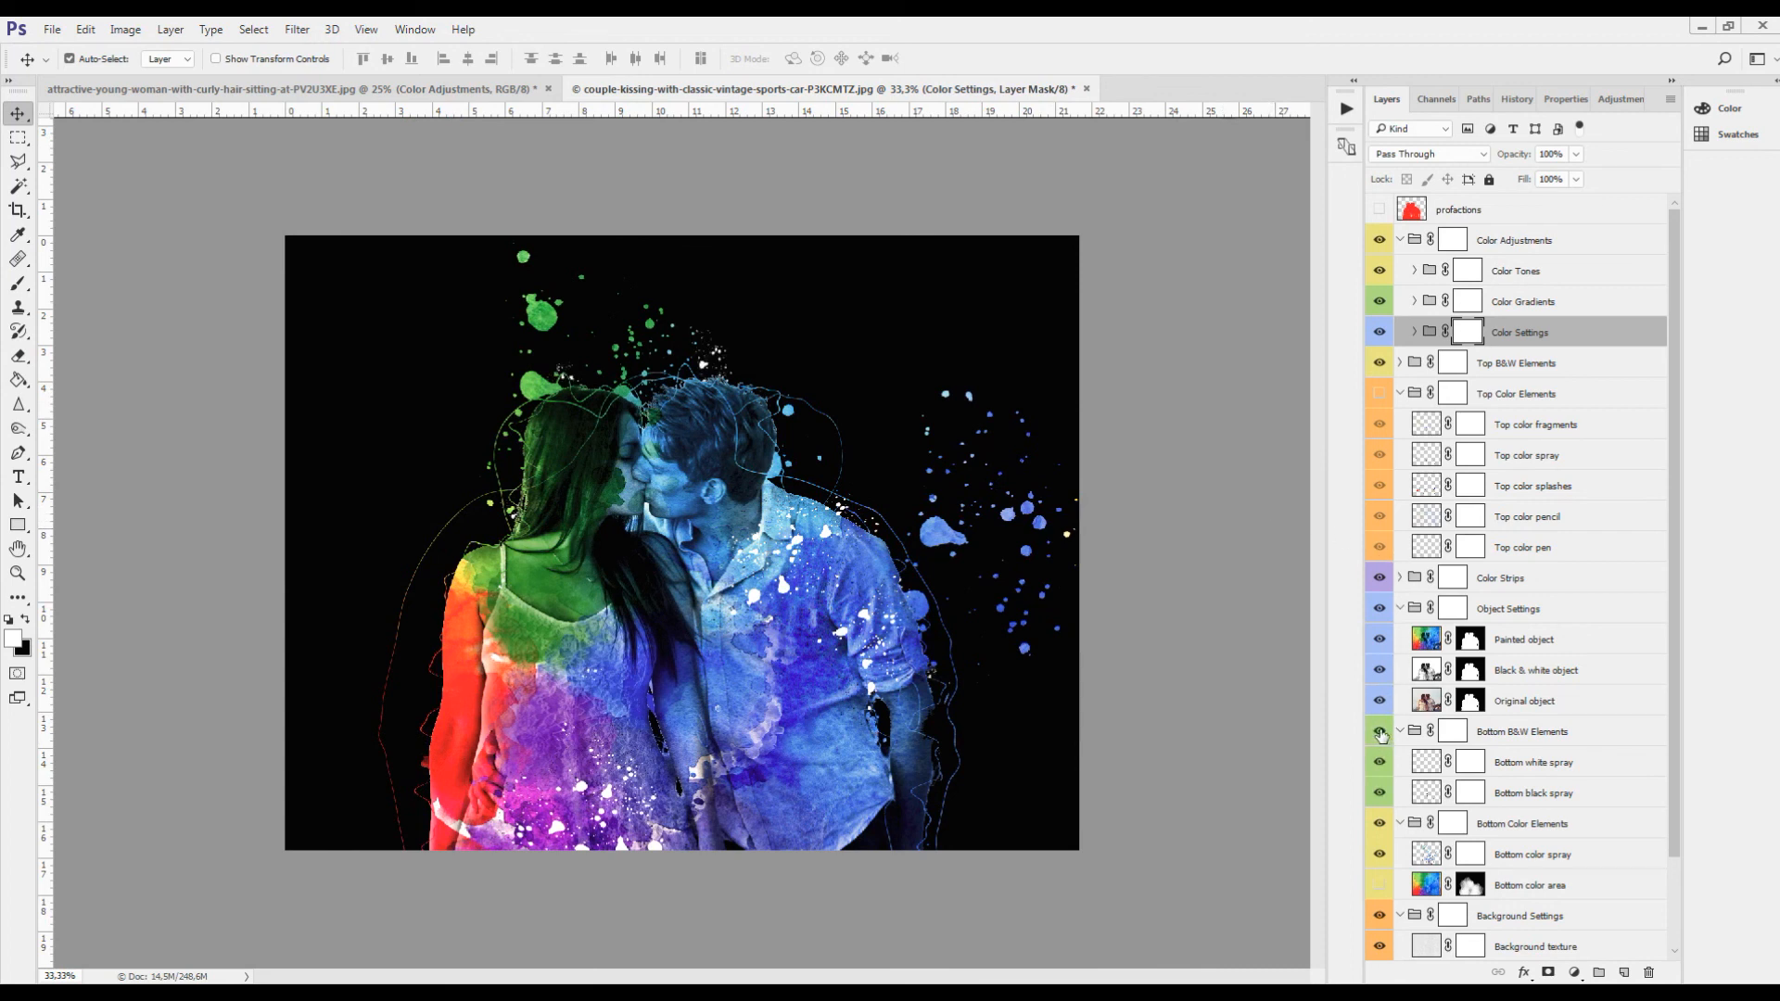
left_click(1378, 885)
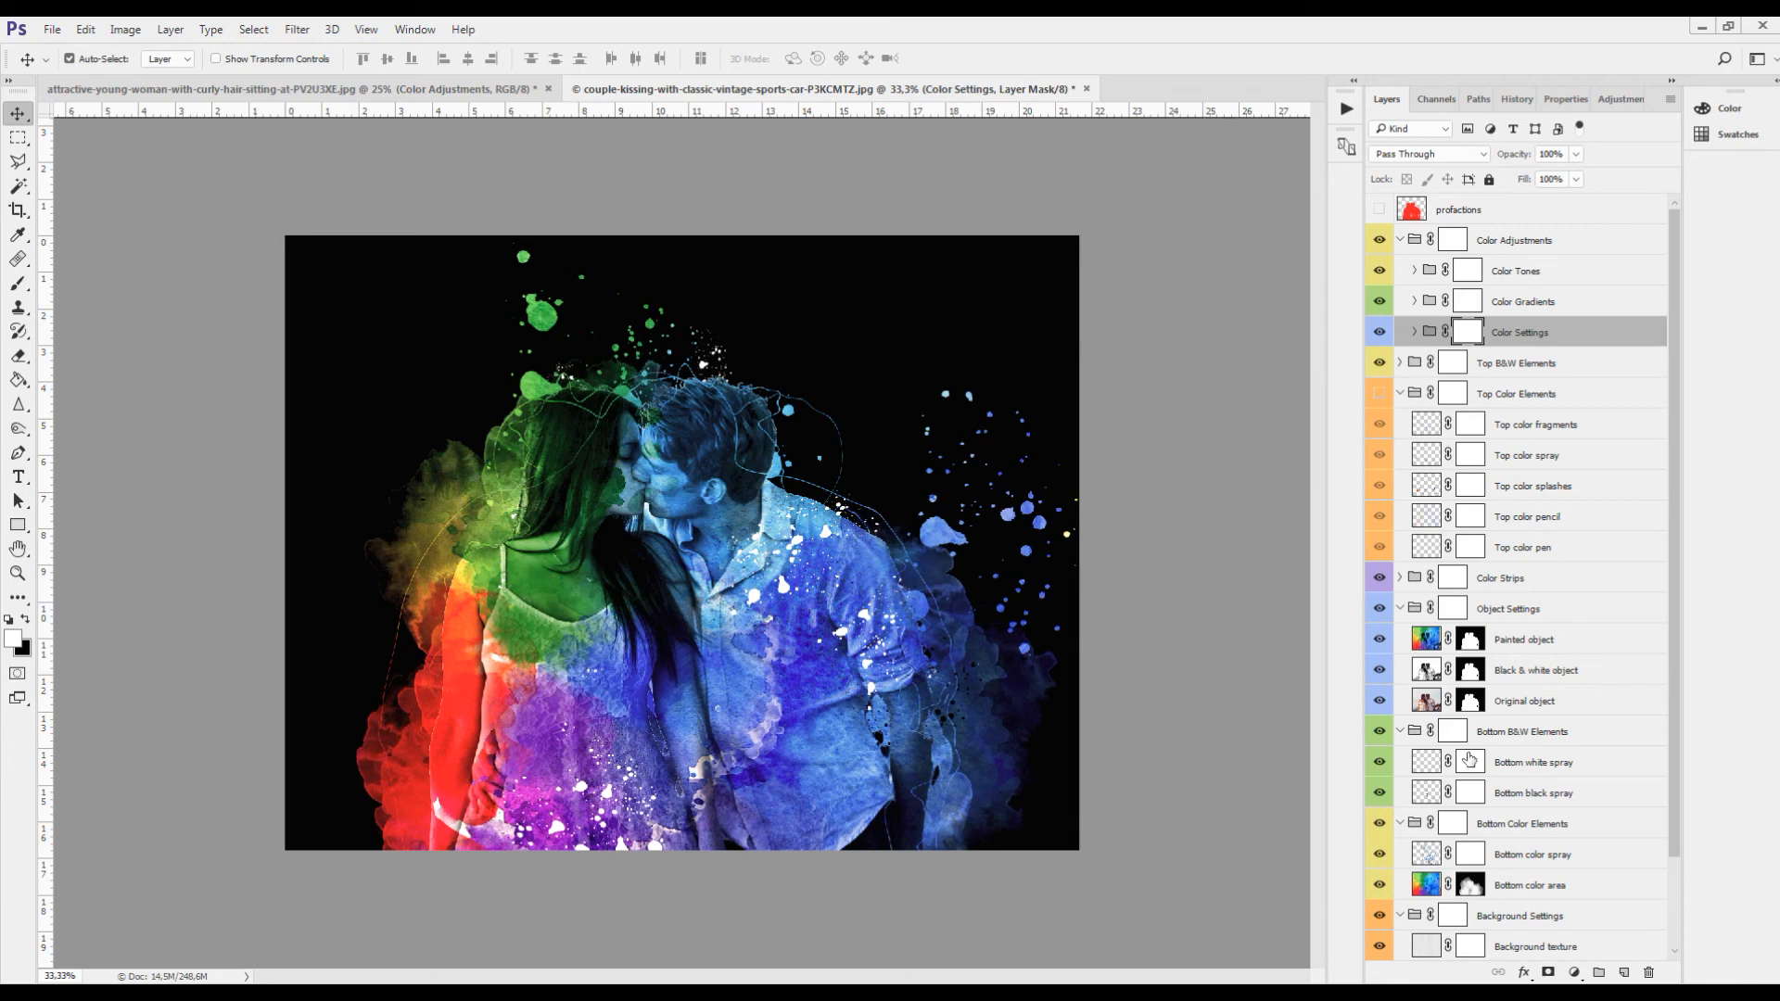
- Collapse the Background Settings group and combine all groups from Color Adjustments through Background Settings into one group
scroll(1475, 756, "down", 3)
left_click(1400, 824)
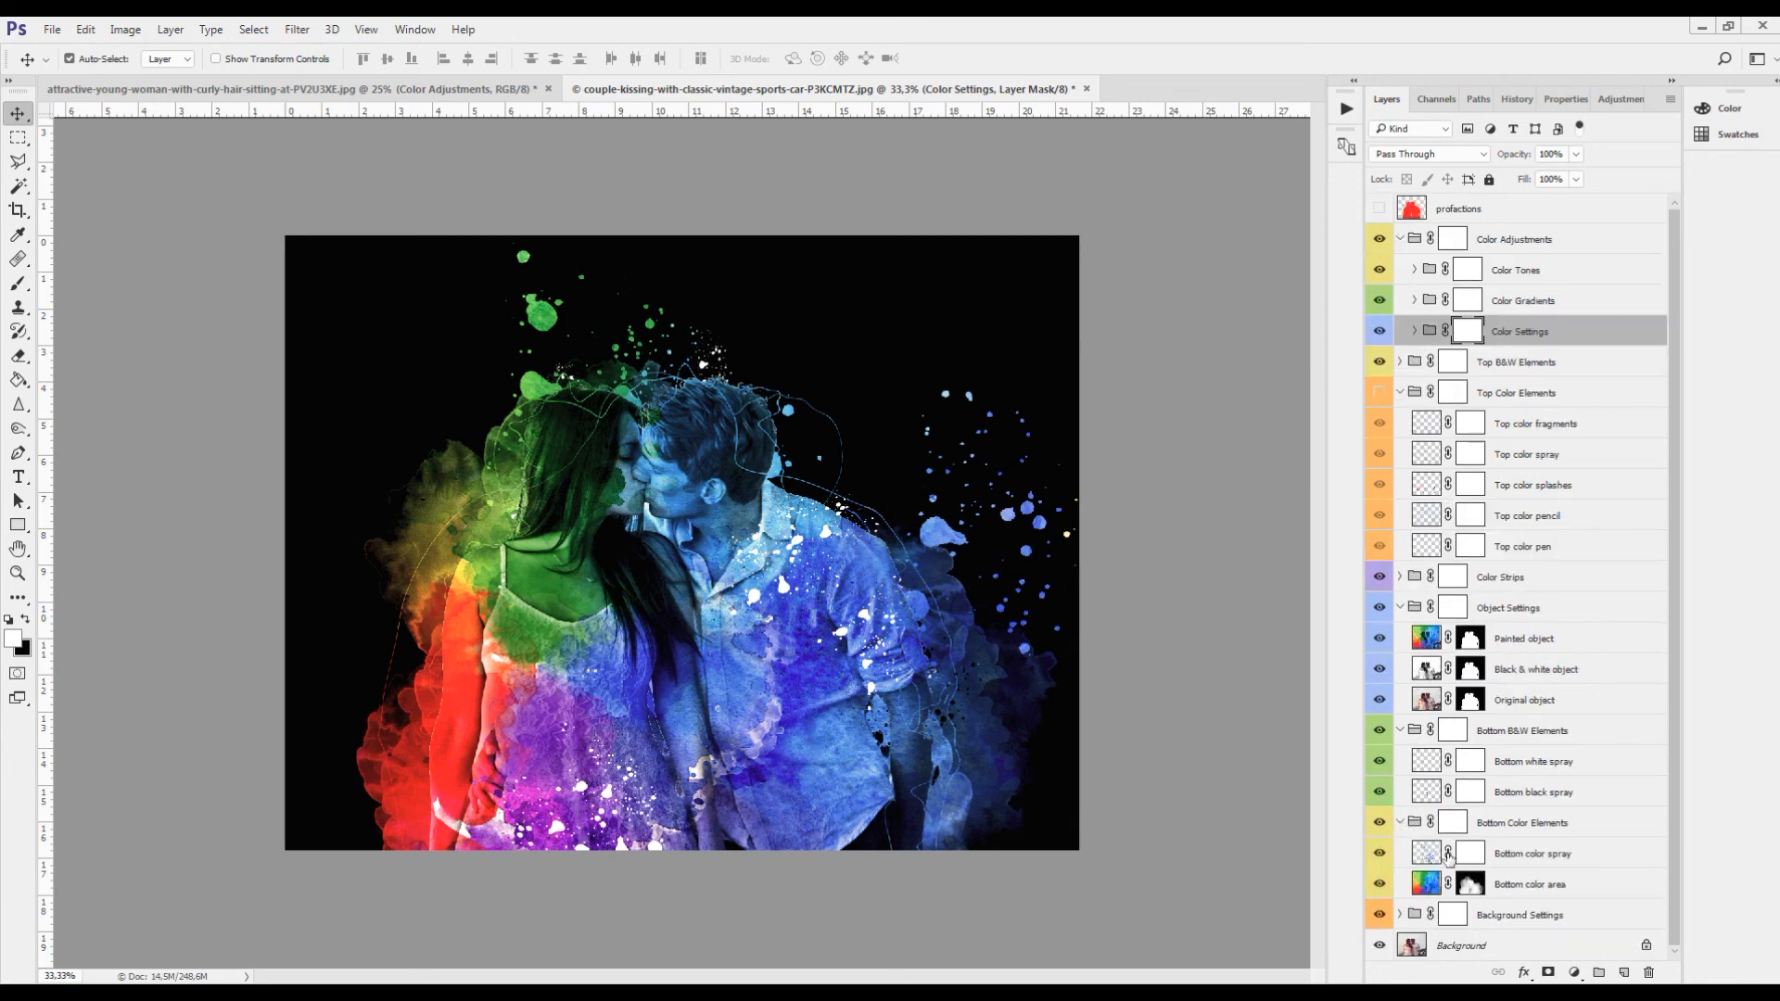
left_click(1552, 242)
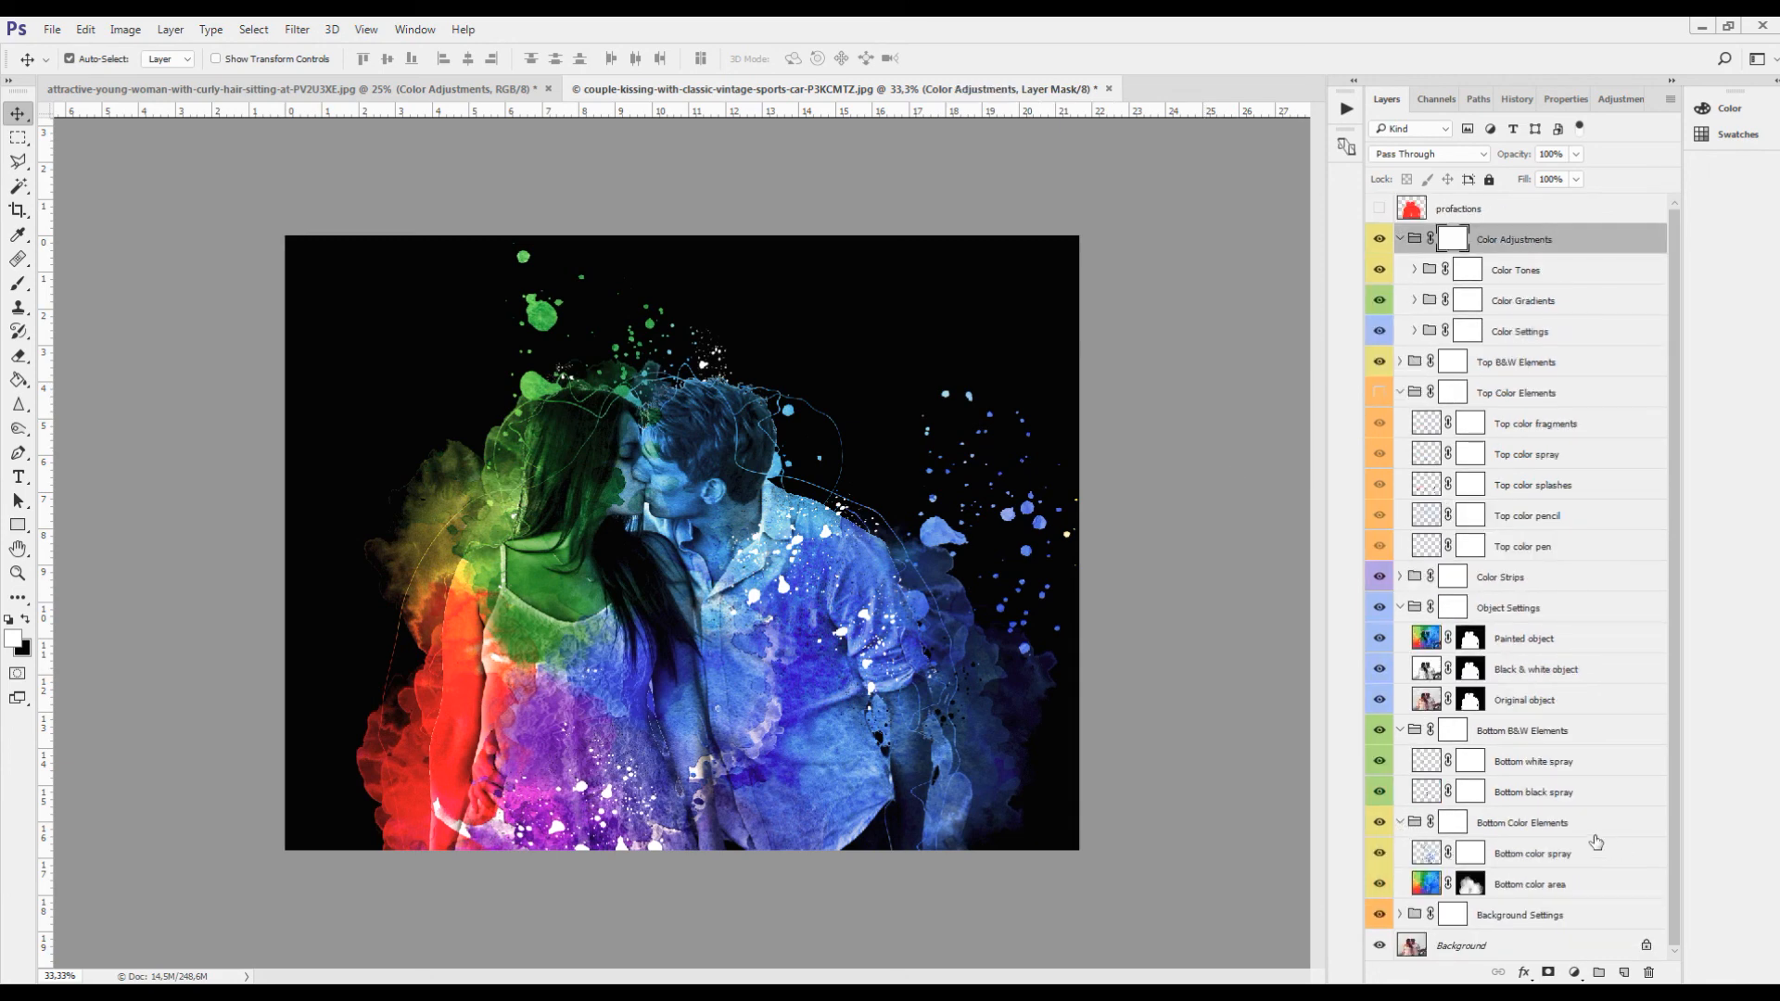
left_click(1565, 918, "shift")
key("ctrl+g")
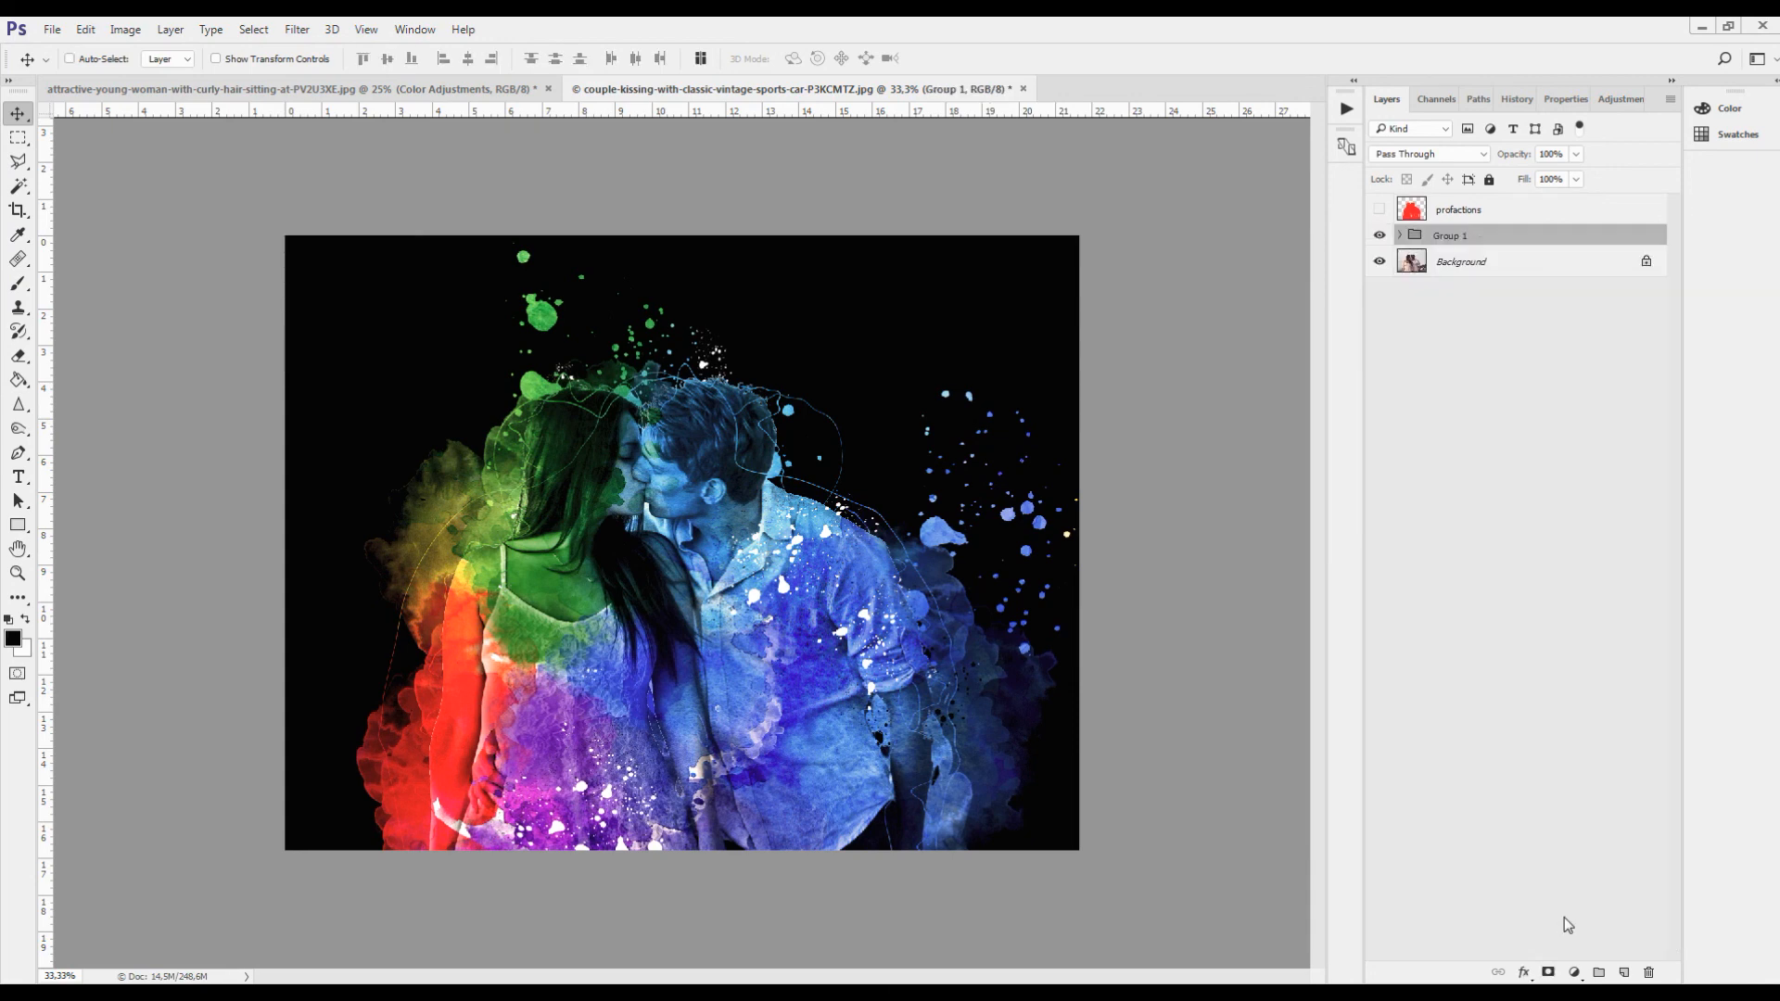